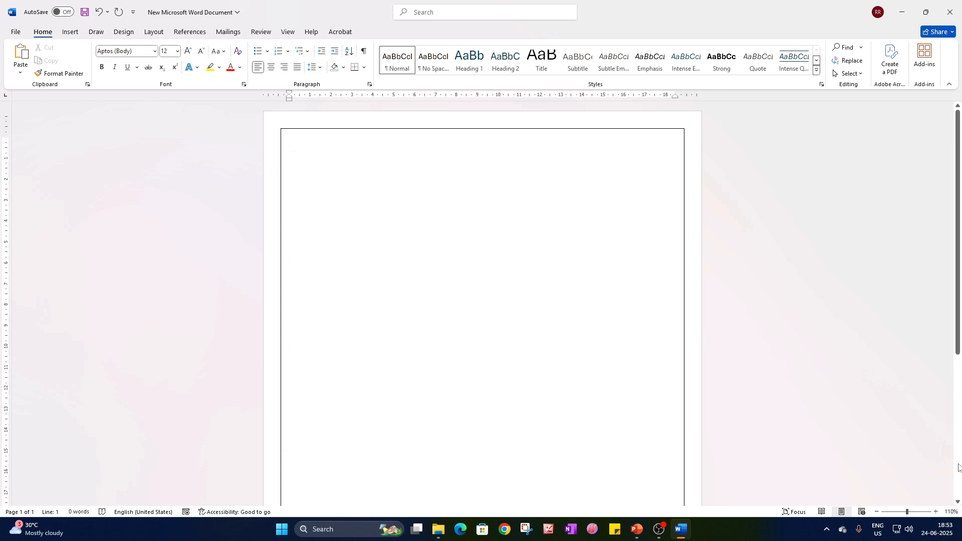
Draw a rectangle about 10 cm wide and 1.1 cm high near the page's upper border and enter "Admission Form" in it.
scroll(794, 457, "up", 7)
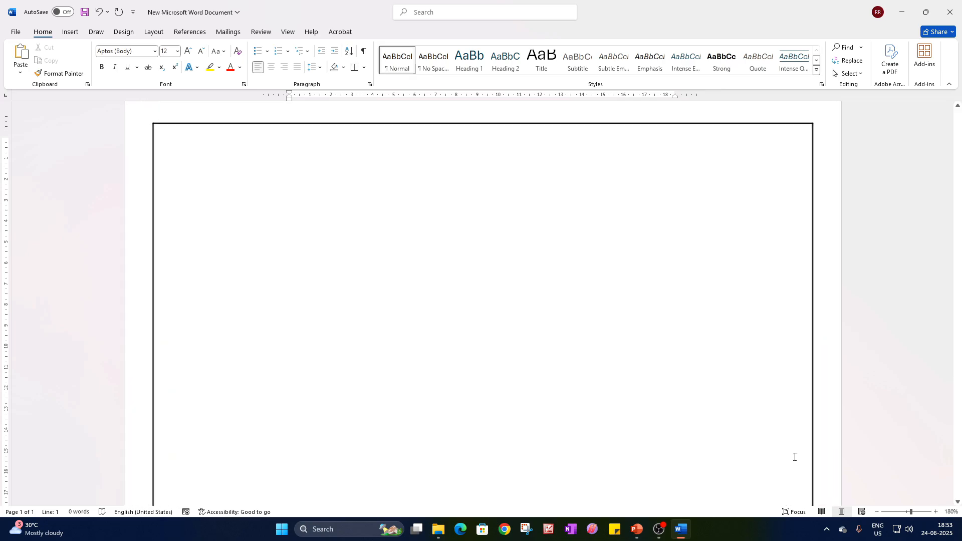
left_click(75, 36)
left_click(147, 59)
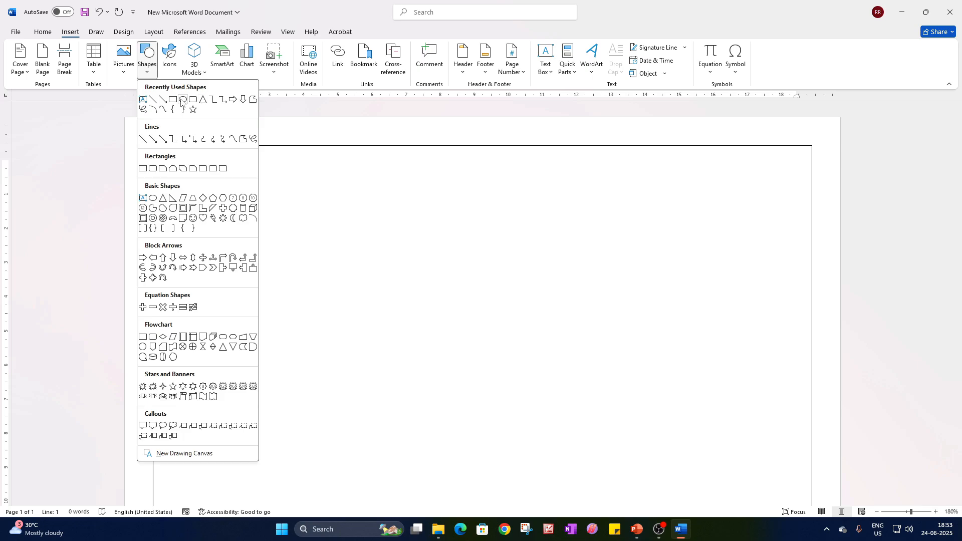
left_click(182, 103)
mouse_move(310, 174)
left_mouse_down()
mouse_move(595, 245)
mouse_move(663, 216)
mouse_move(651, 212)
left_mouse_up()
type("Ad")
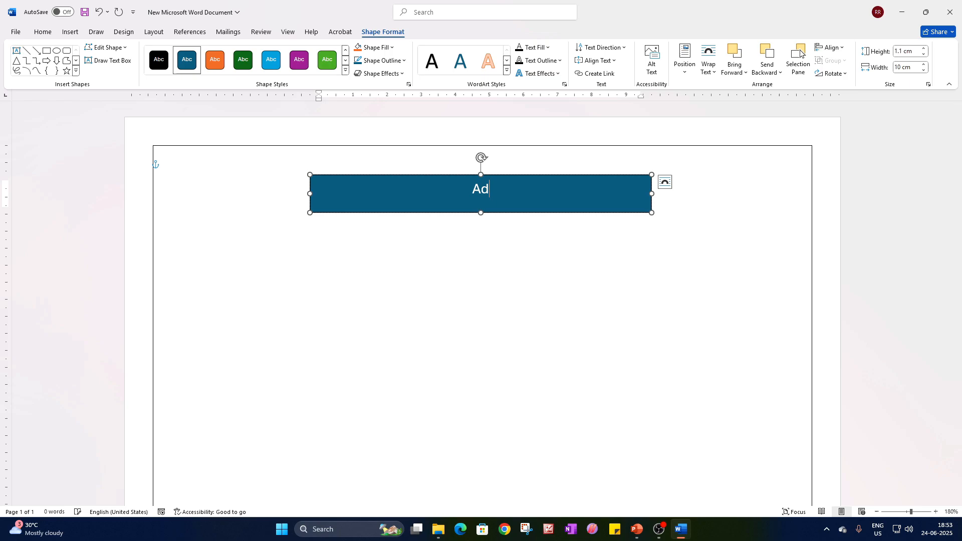
type("mission ")
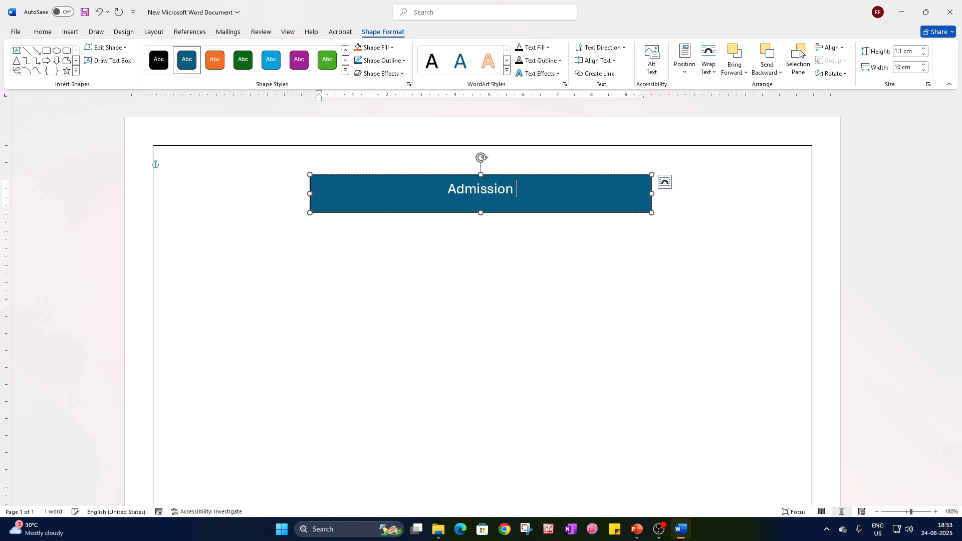
type("Form")
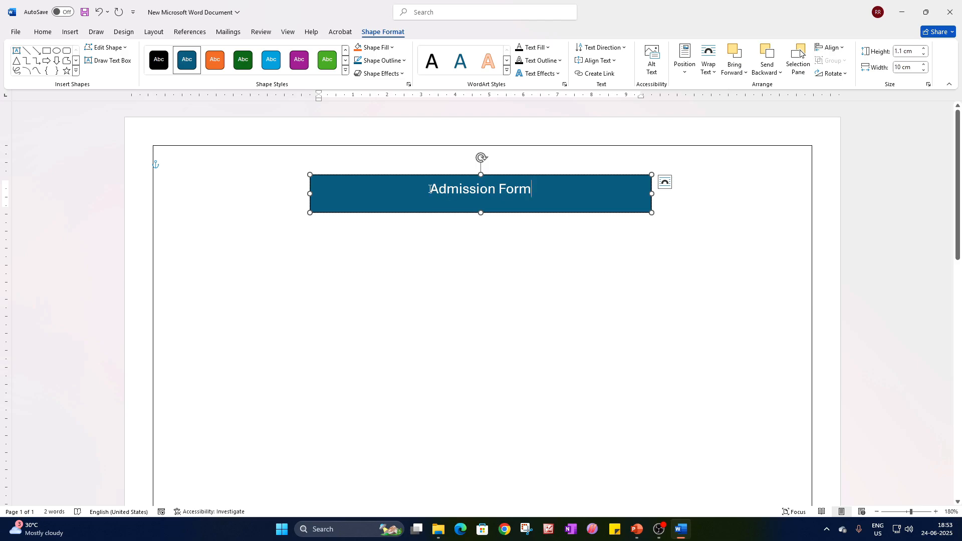
Fill the "Admission Form" rectangle with white and set its text colour to black.
key("ctrl+a")
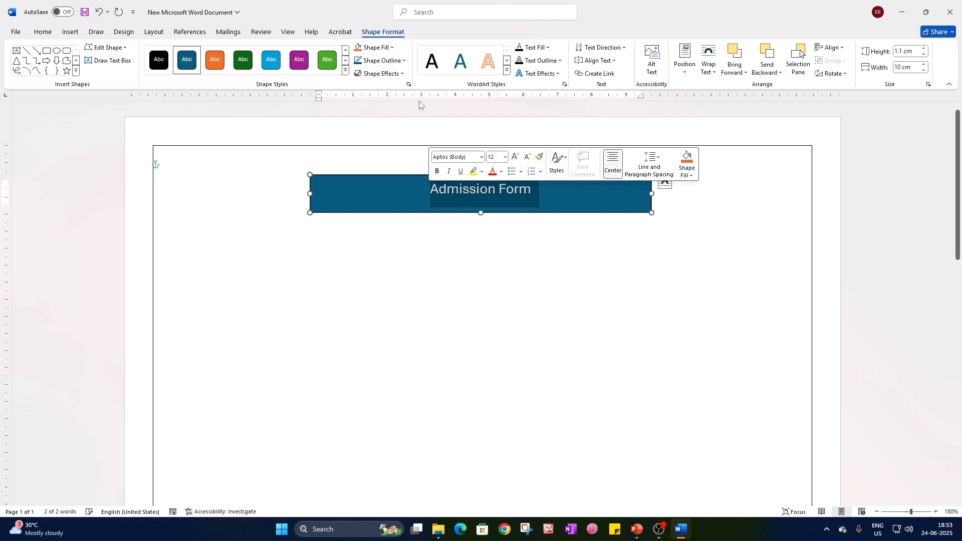
left_click(392, 48)
left_click(357, 75)
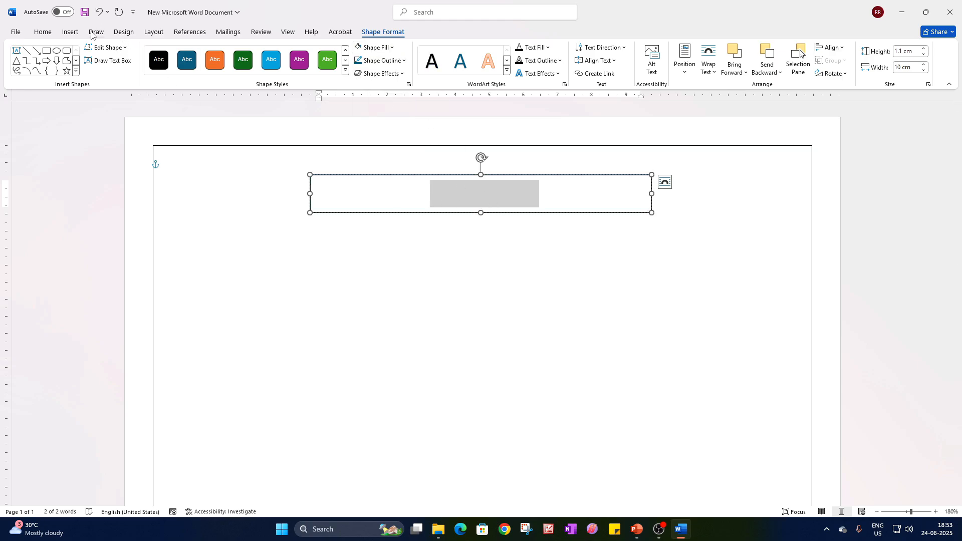
left_click(43, 32)
left_click(240, 67)
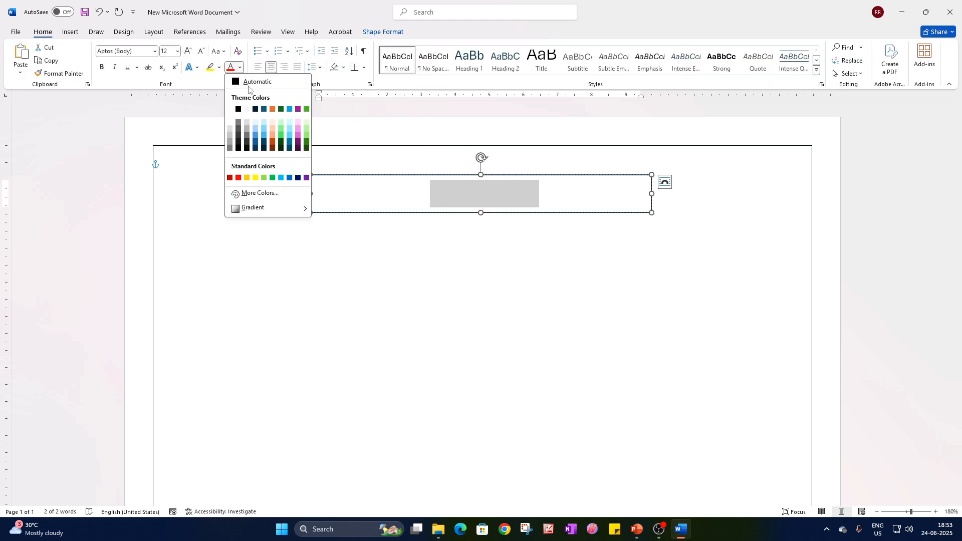
left_click(238, 111)
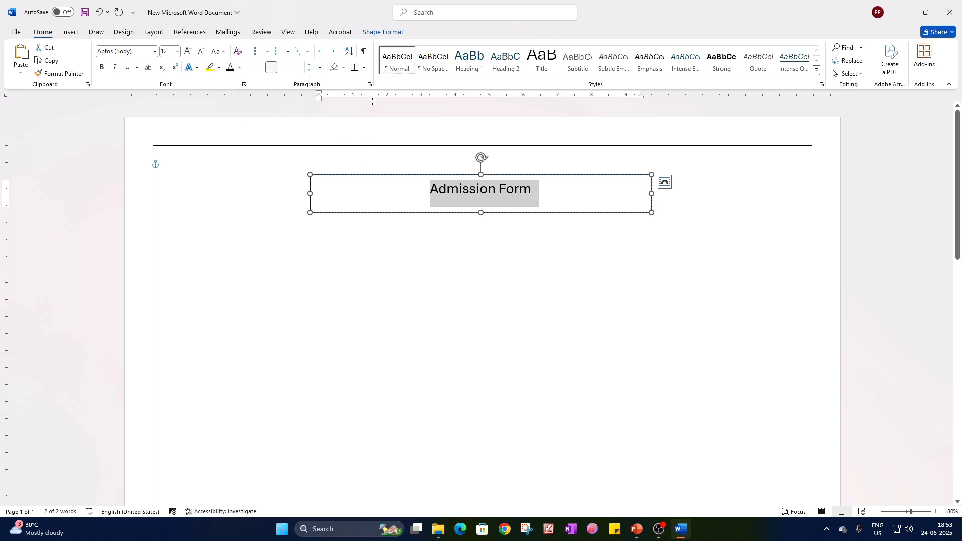
Remove the outline of the "Admission Form" box and reduce its height to about 0.85 cm.
left_click(383, 31)
left_click(381, 60)
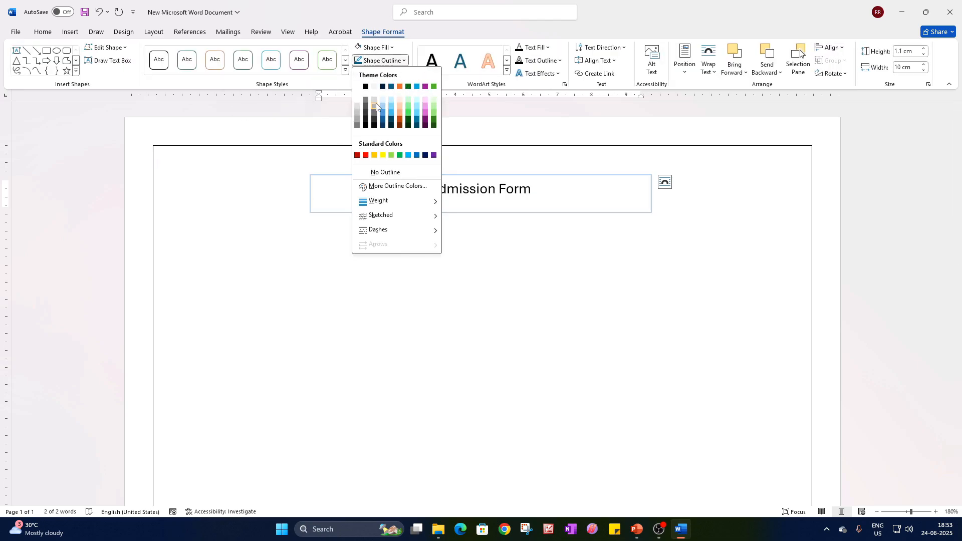
left_click(452, 197)
left_click_drag(481, 213, 481, 204)
Format the "Admission Form" text in Bookman Old Style, bold and underlined.
left_click(46, 32)
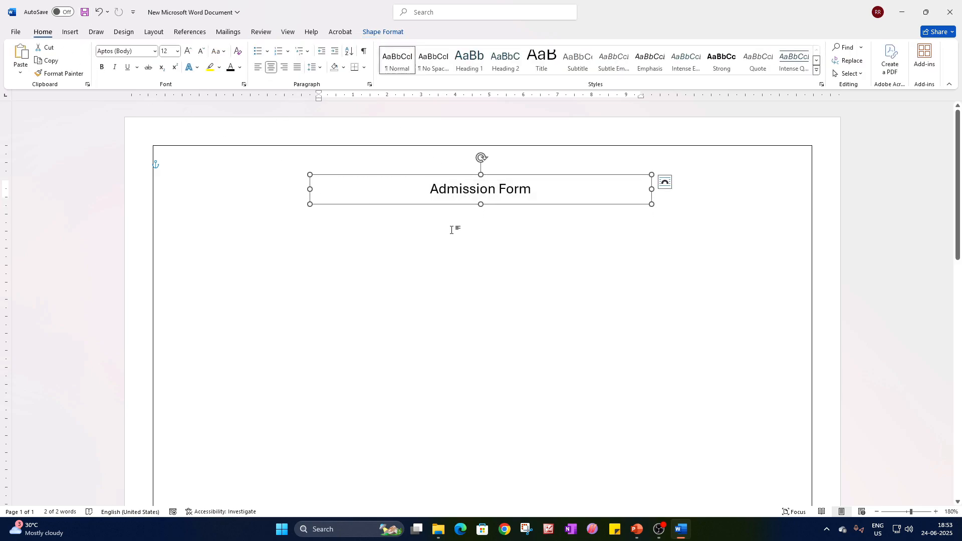
triple_click(463, 196)
left_click(153, 51)
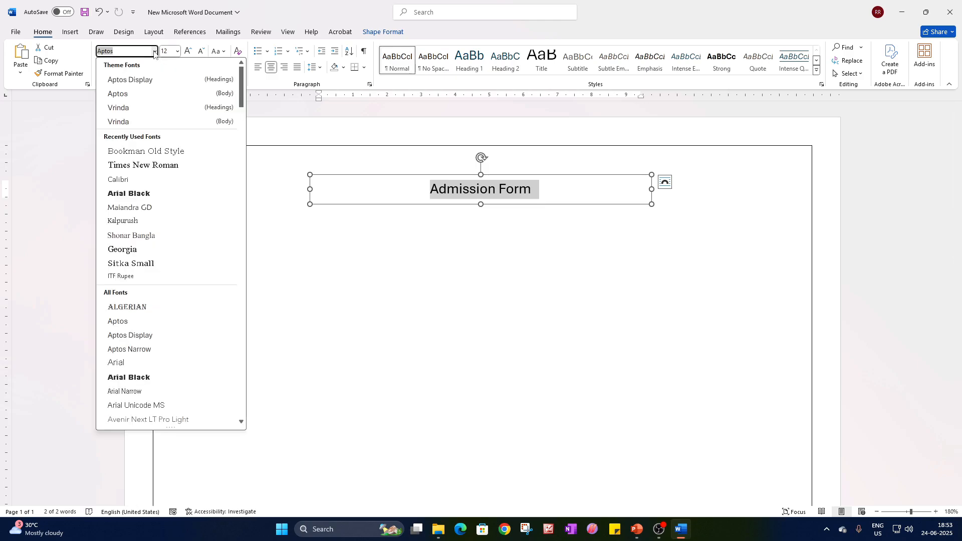
type("Bookman Old Style")
key("Return")
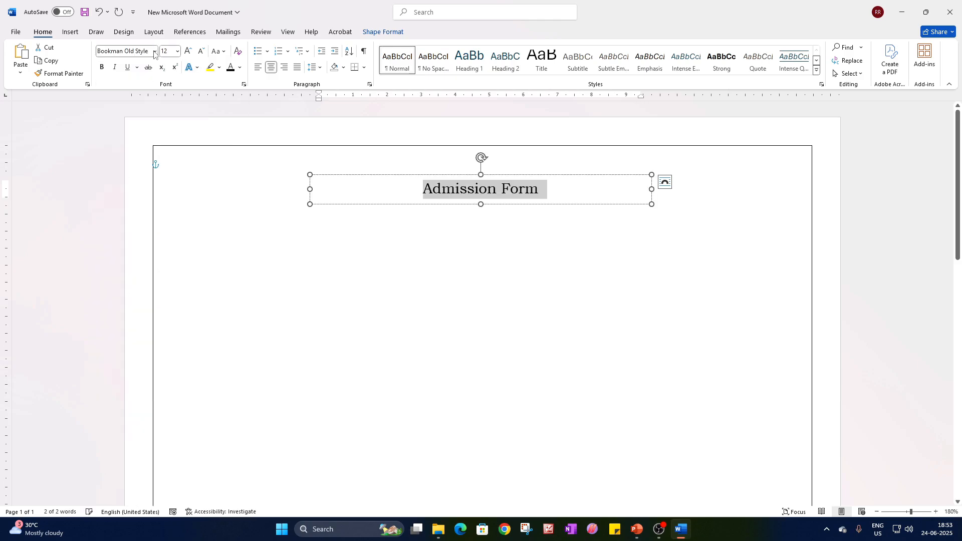
key("ctrl+b")
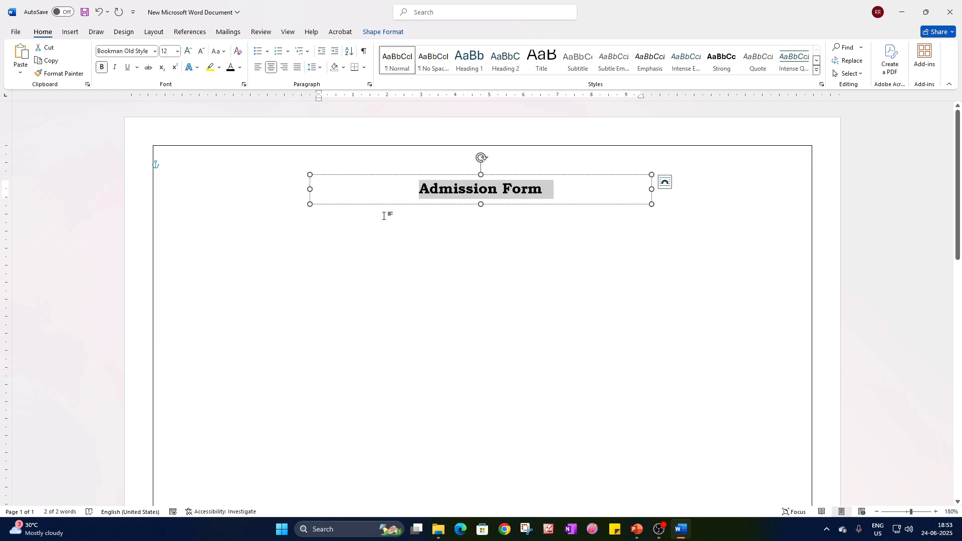
key("ctrl+u")
Move the "Admission Form" box up against the upper page border and centre it horizontally between the margins.
left_click_drag(507, 174, 512, 145)
left_click(491, 156)
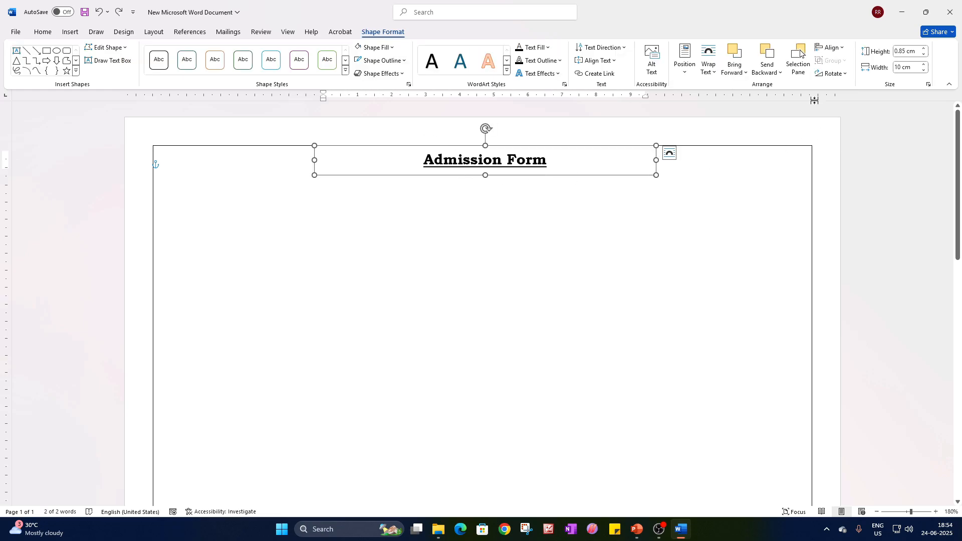
left_click(832, 47)
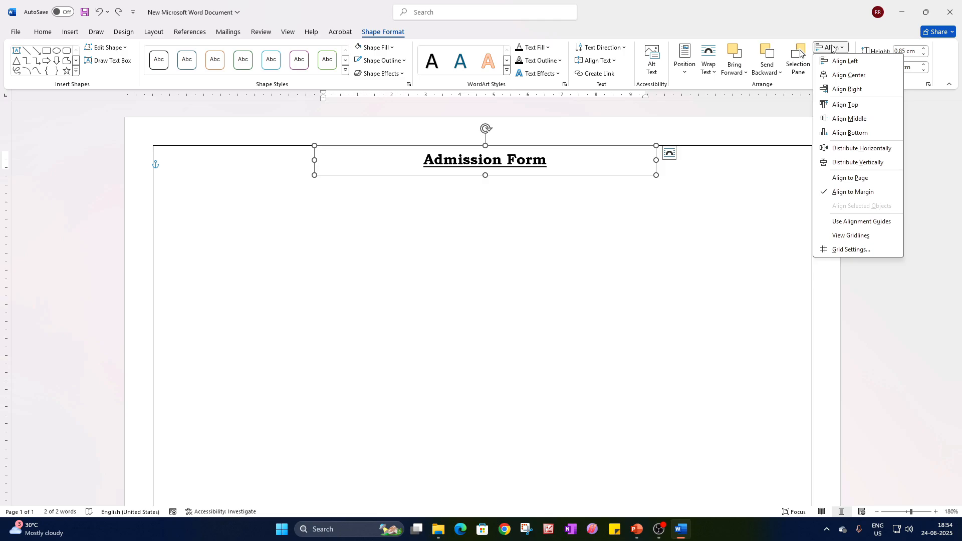
left_click(841, 76)
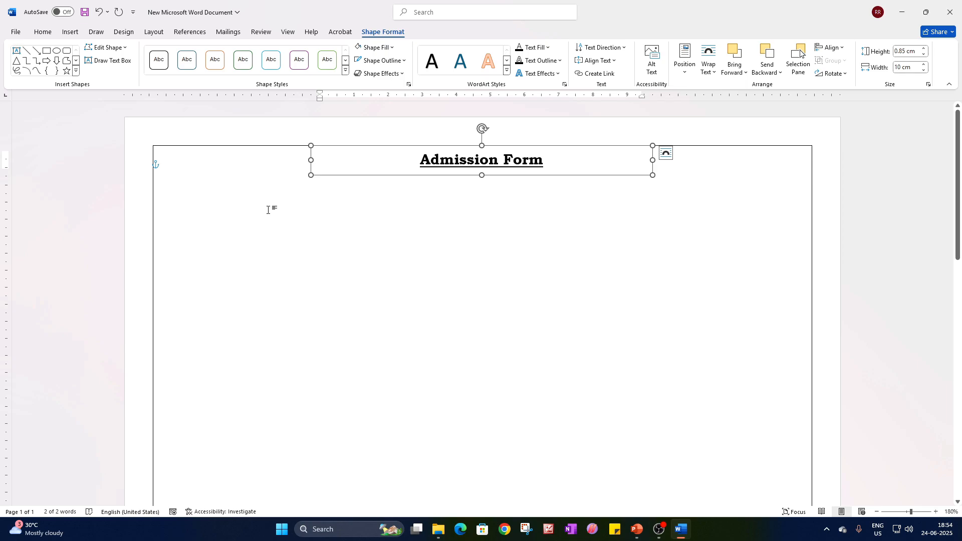
left_click(533, 279)
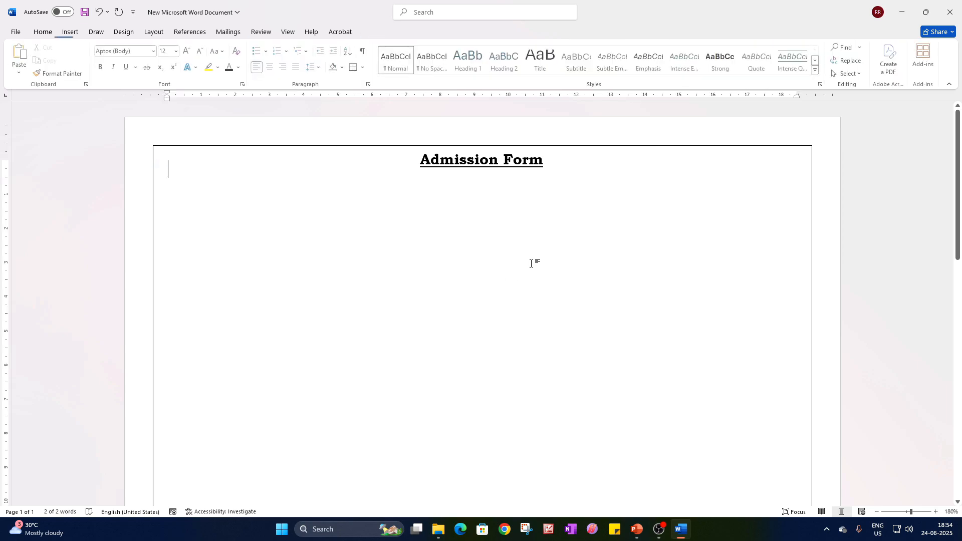
Duplicate the "Admission Form" box directly below the original and replace the copy's text with "RJT ADHYAYAN".
left_click(455, 175)
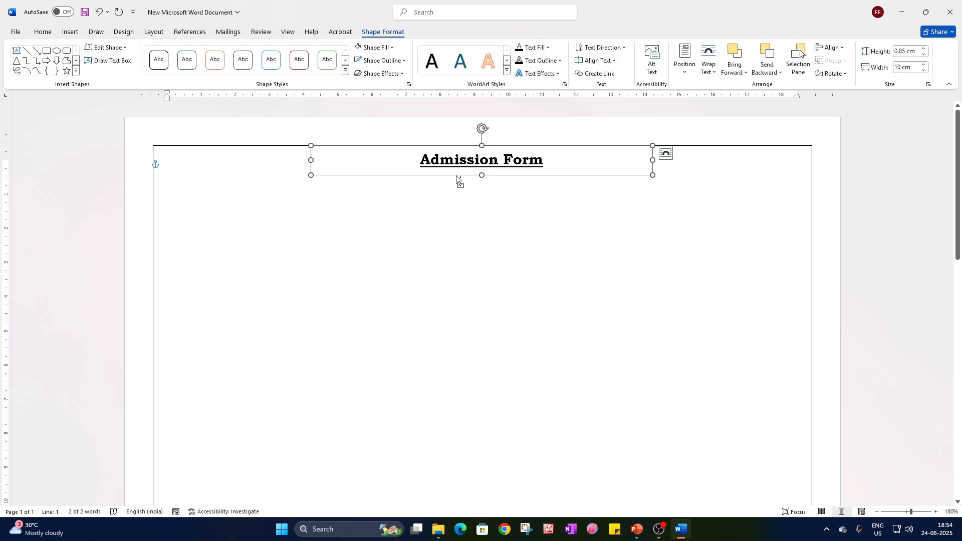
left_click_drag(456, 176, 459, 211, "ctrl")
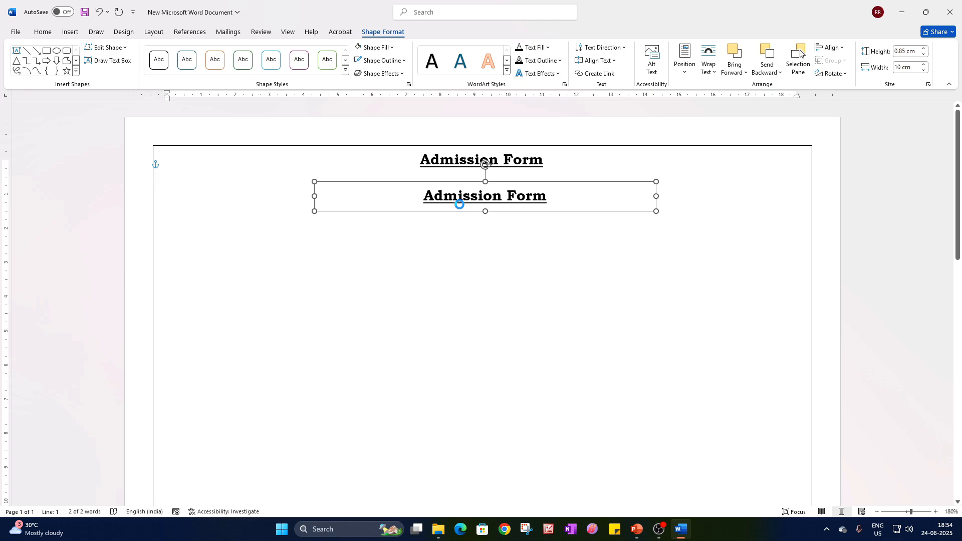
left_click(444, 197)
triple_click(447, 198)
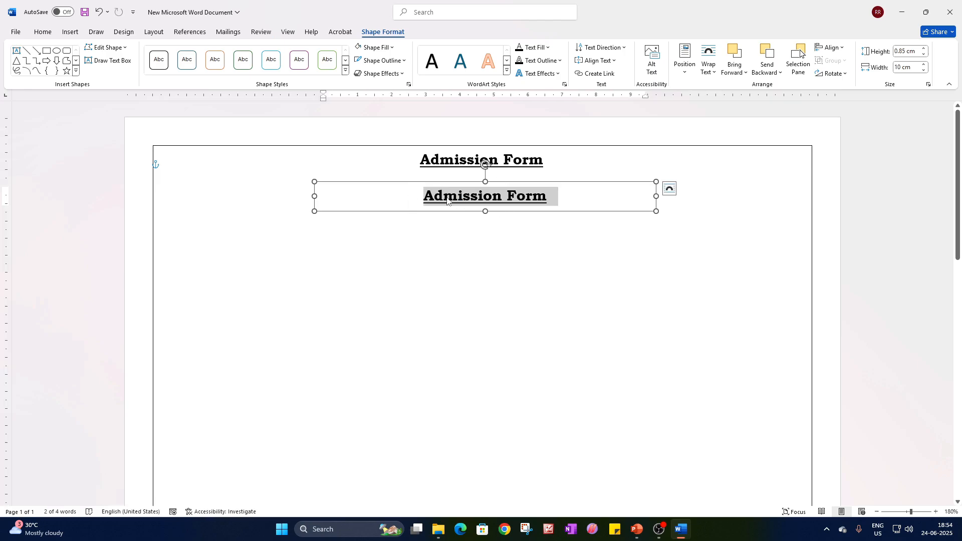
type("R")
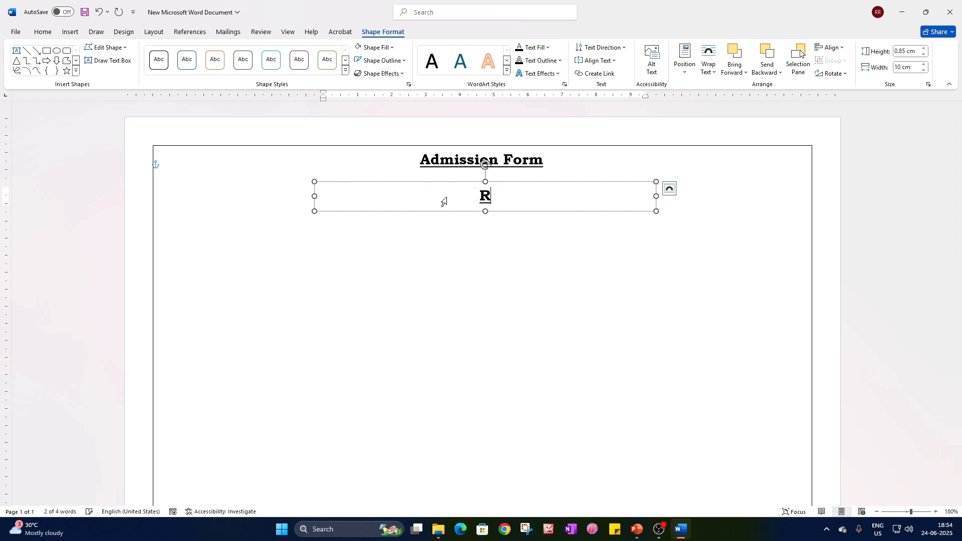
type("JT ADH")
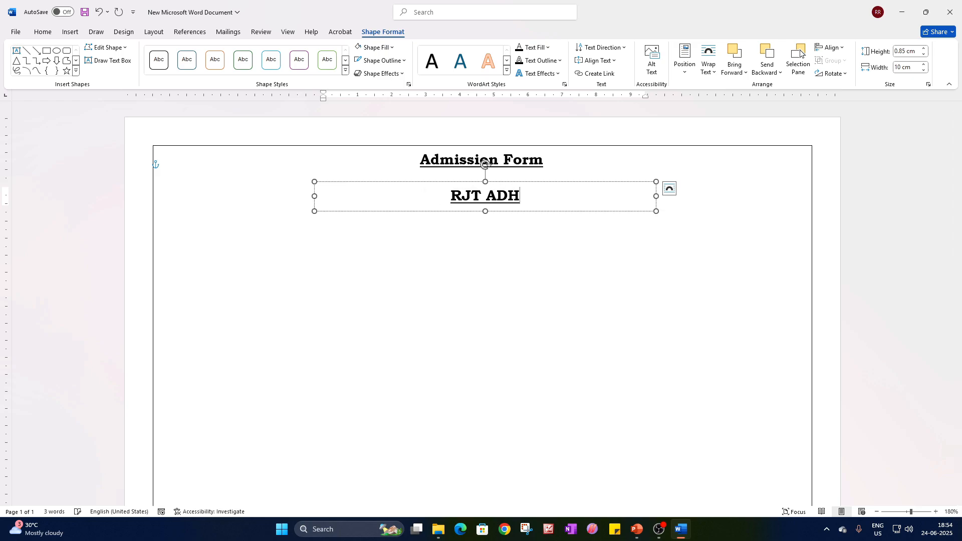
type("YAYAN")
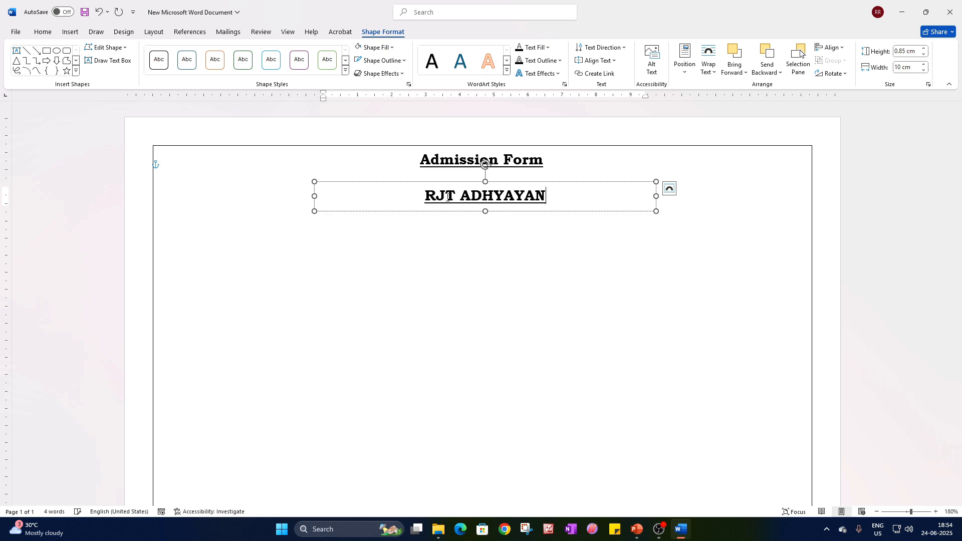
Remove the underline from "RJT ADHYAYAN", enlarge it to 18 pt and increase its box height to about 0.95 cm.
key("ctrl+a")
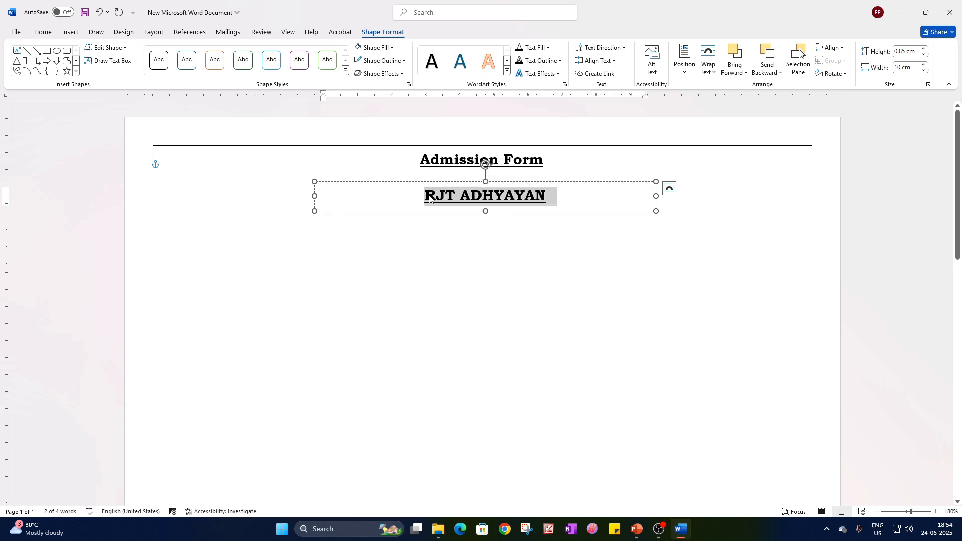
key("ctrl+u")
key("ctrl+shift+period")
key("ctrl+shift+period")
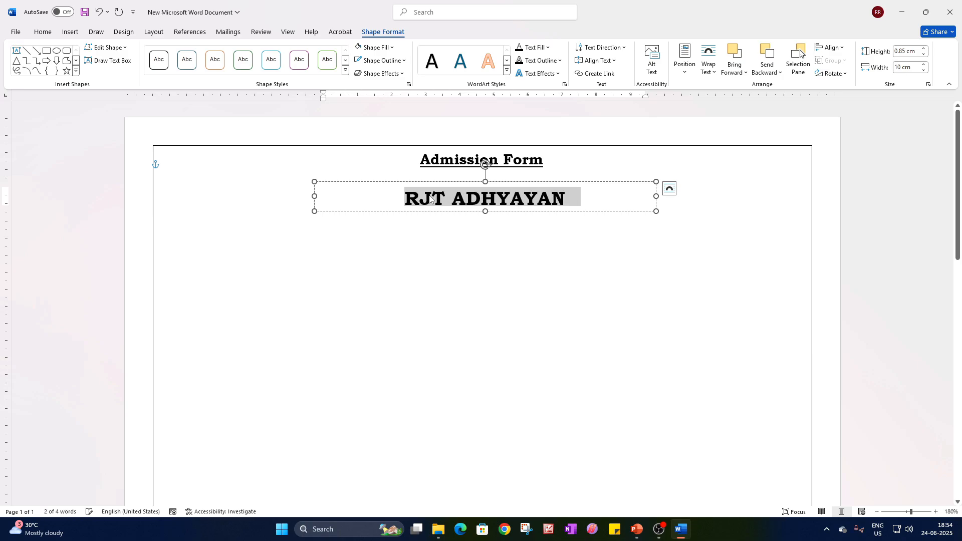
key("ctrl+shift+period")
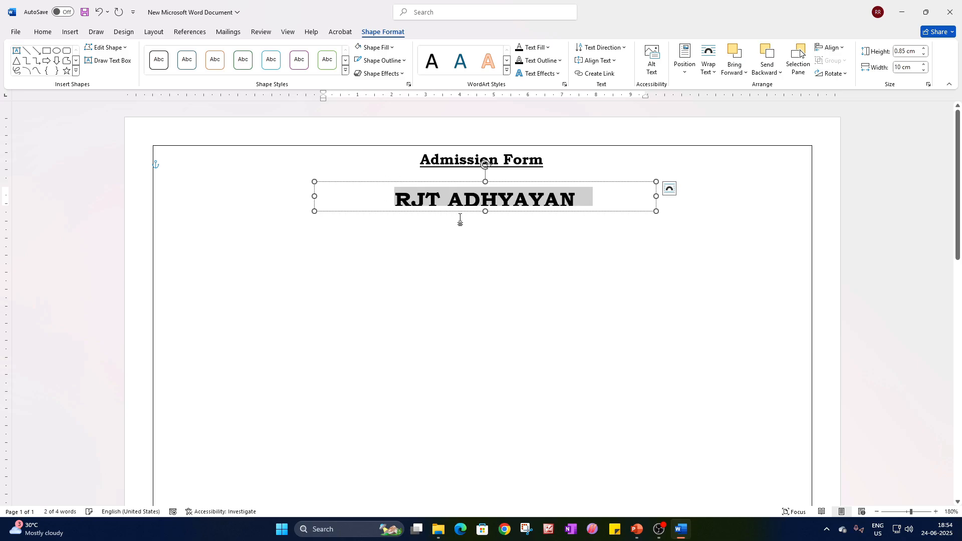
left_click(484, 213)
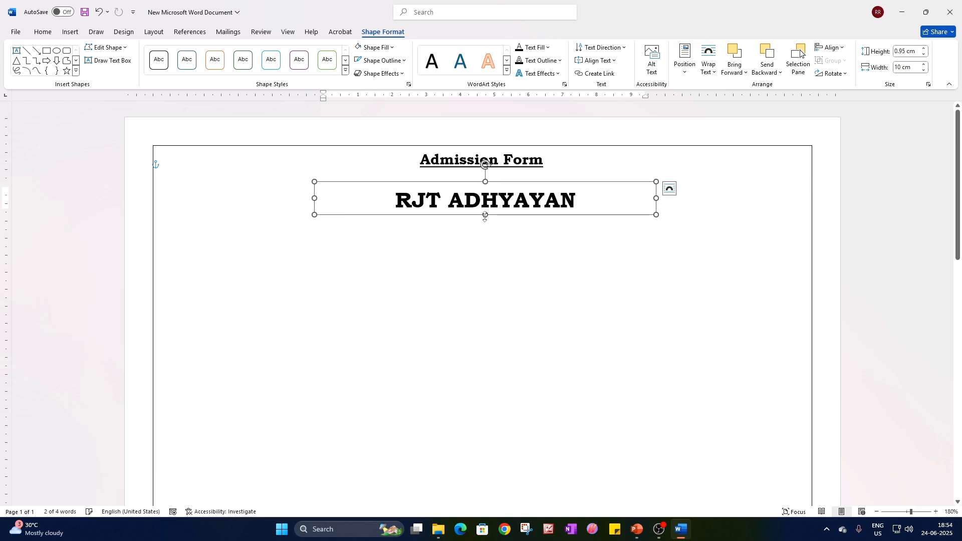
Move the "RJT ADHYAYAN" box up close beneath the title and centre it horizontally between the margins.
left_click_drag(517, 218, 515, 207)
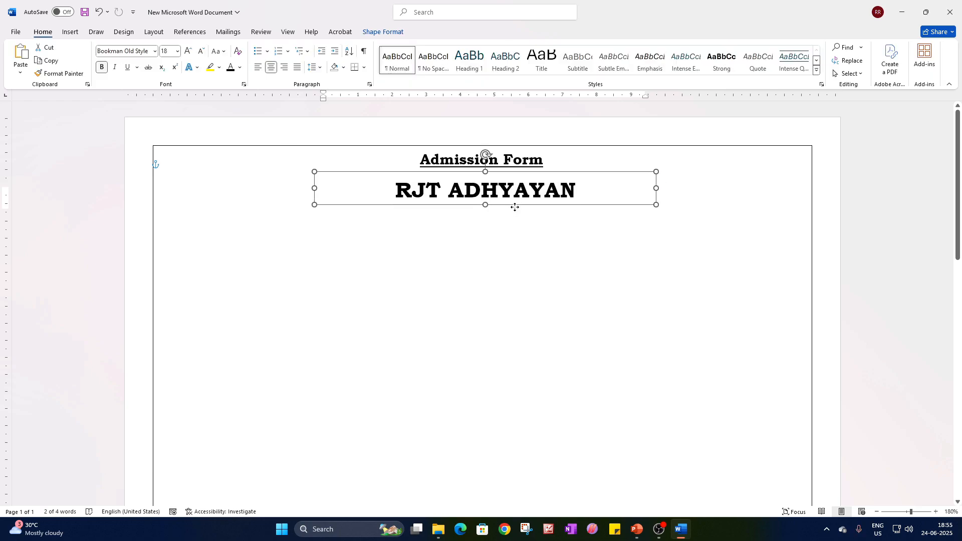
left_click(382, 32)
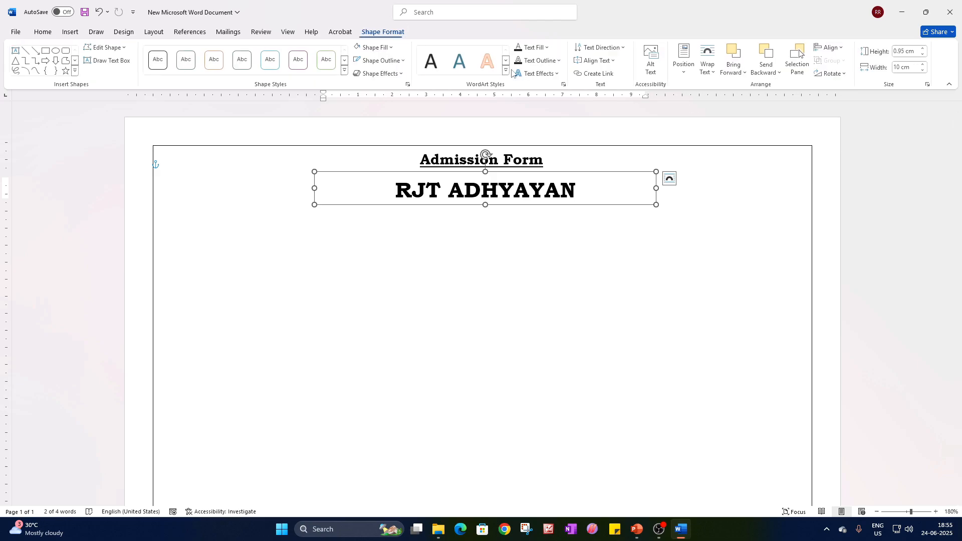
left_click(829, 48)
left_click(855, 76)
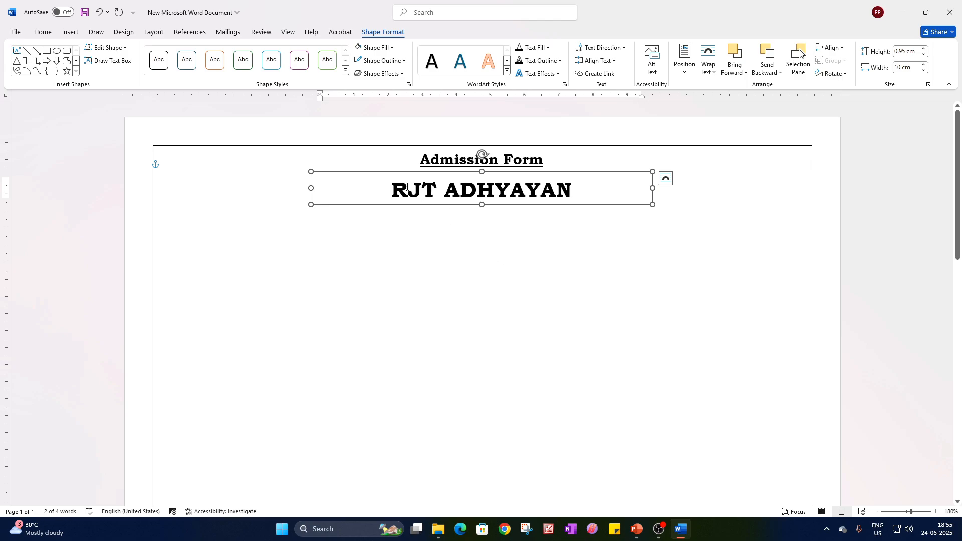
Change the "RJT ADHYAYAN" font to Times New Roman, deselect the box and save the document.
triple_click(488, 195)
left_click(42, 31)
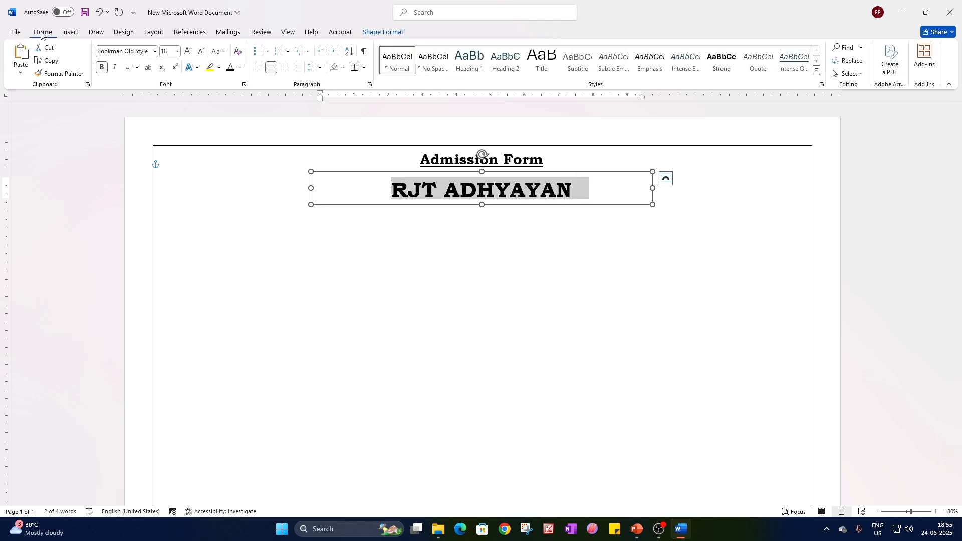
left_click(155, 51)
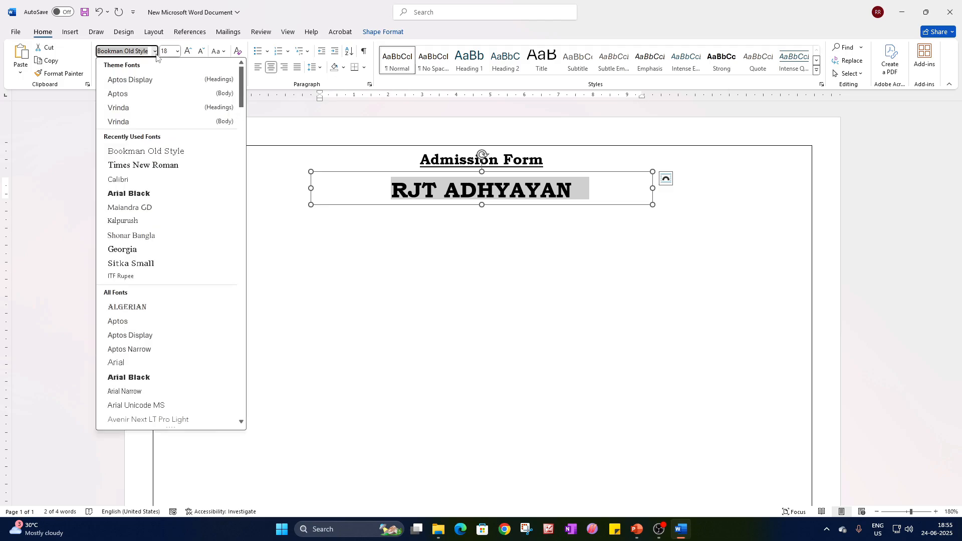
left_click(144, 165)
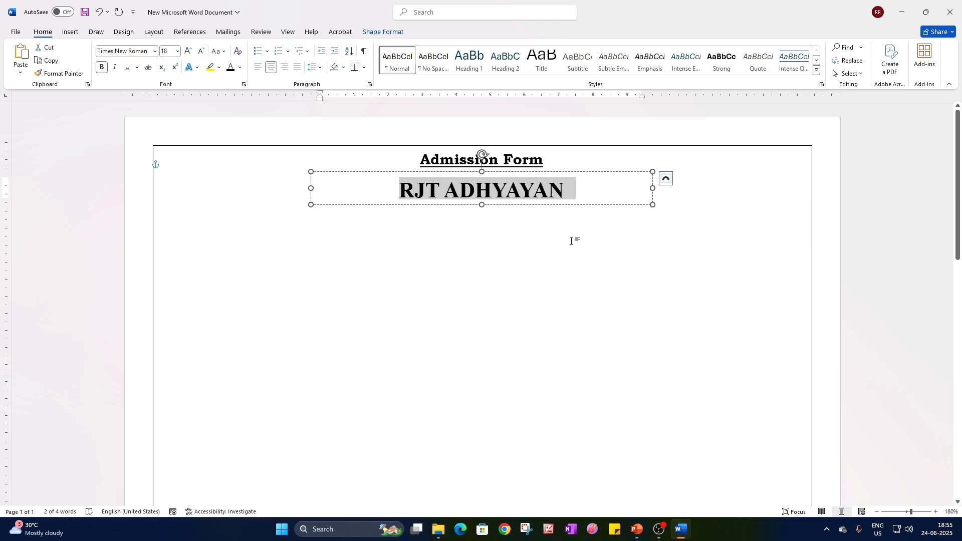
left_click(423, 269)
key("ctrl+s")
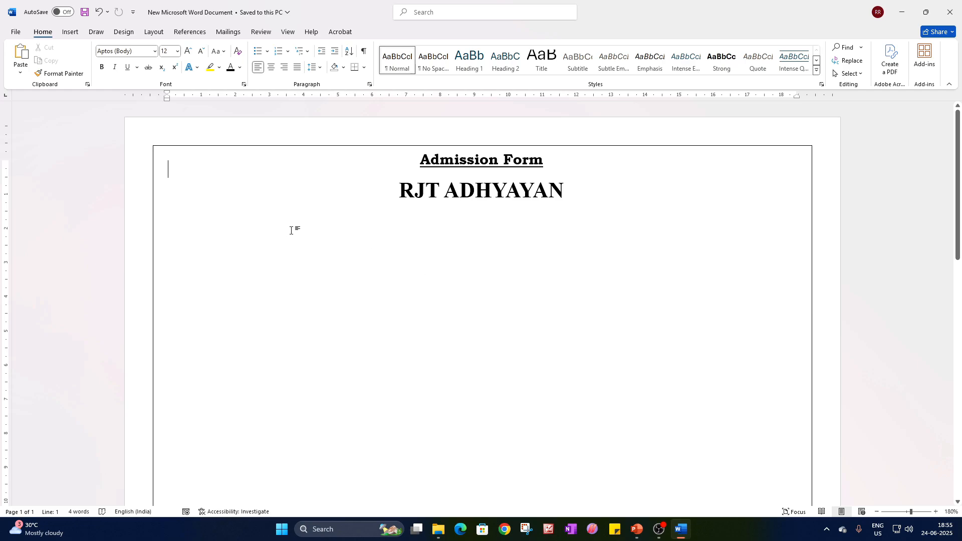
Insert the atom icon from the stock icons and change its text wrapping so it floats freely on the page.
left_click(71, 37)
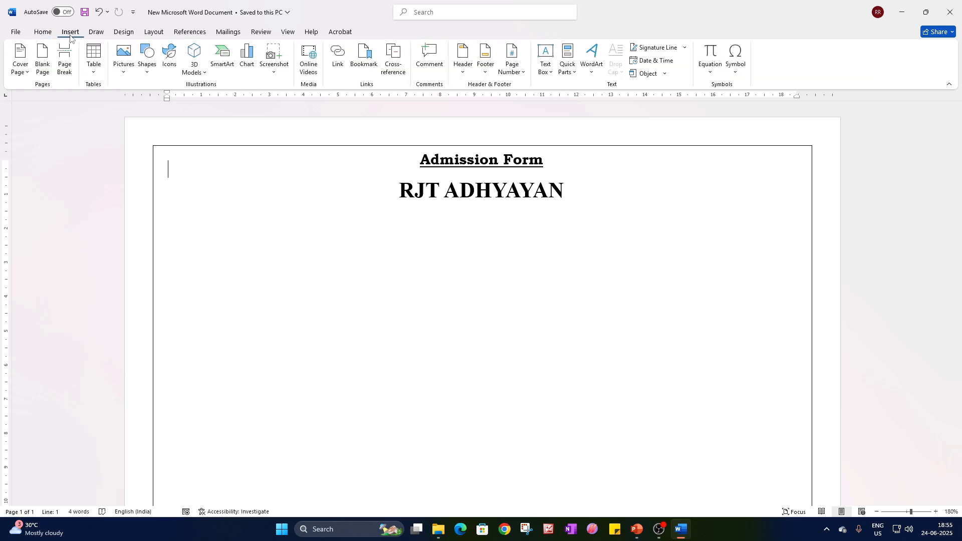
left_click(169, 63)
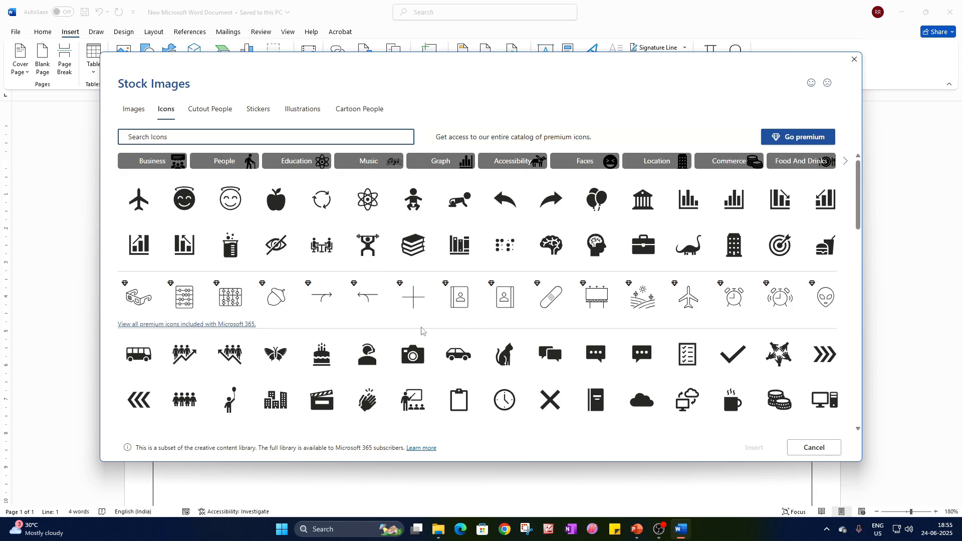
left_click(368, 199)
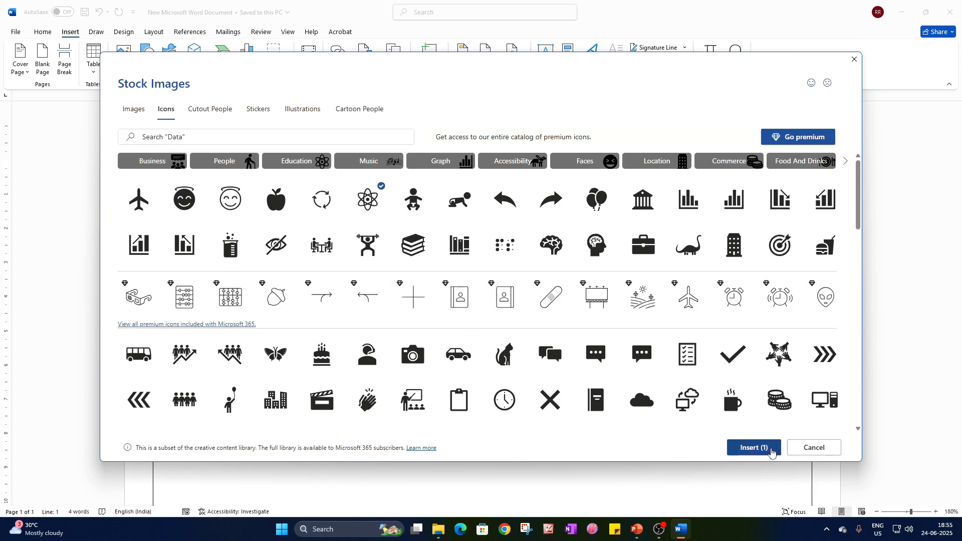
left_click(754, 448)
right_click(224, 214)
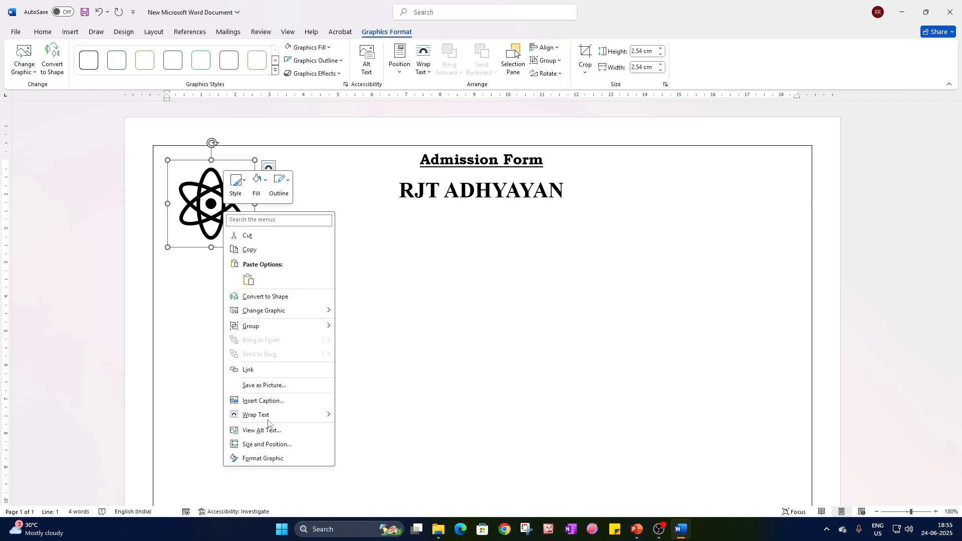
mouse_move(270, 418)
left_click(365, 437)
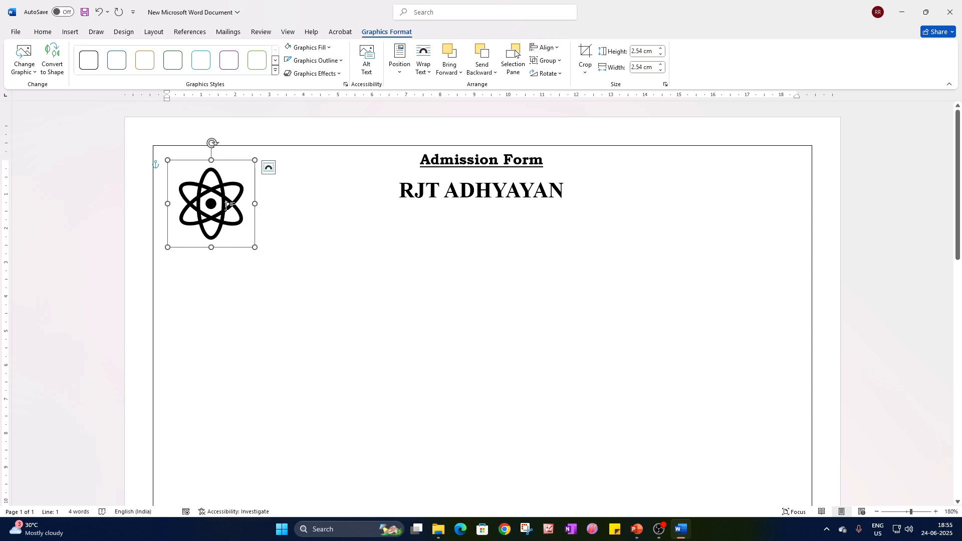
Shrink the atom icon and move it into the upper-left corner of the page border, then deselect it.
left_click(341, 221)
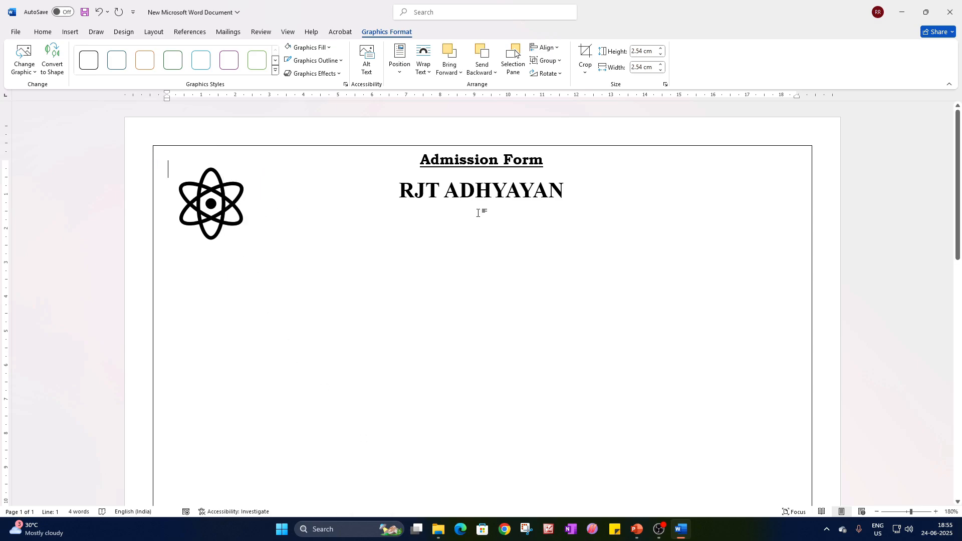
left_click(216, 193)
mouse_move(215, 192)
left_mouse_down()
mouse_move(468, 215)
mouse_move(493, 187)
mouse_move(575, 223)
mouse_move(217, 225)
mouse_move(216, 192)
left_mouse_up()
left_click(472, 282)
Draw a horizontal line about 18.75 cm long below the headings, spanning nearly the full width of the page border.
left_click(70, 32)
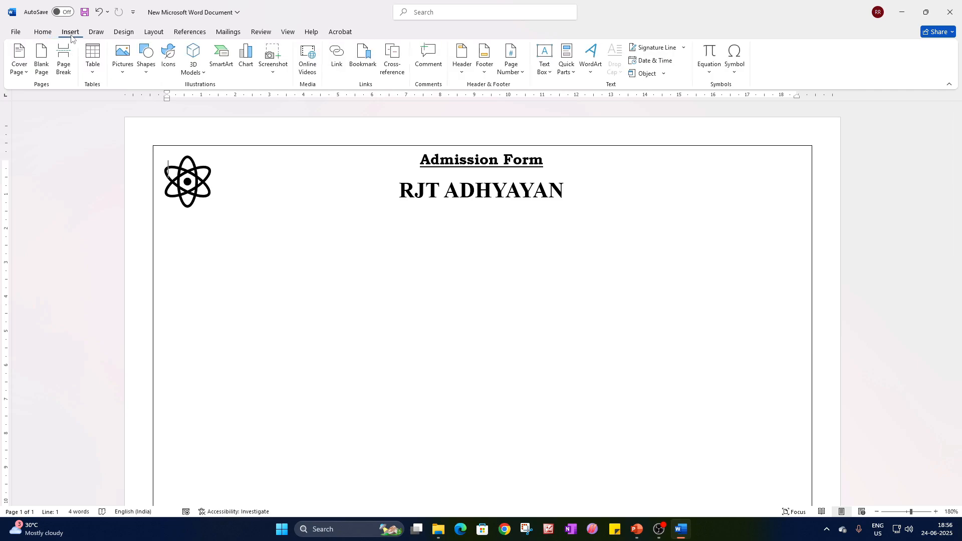
left_click(148, 74)
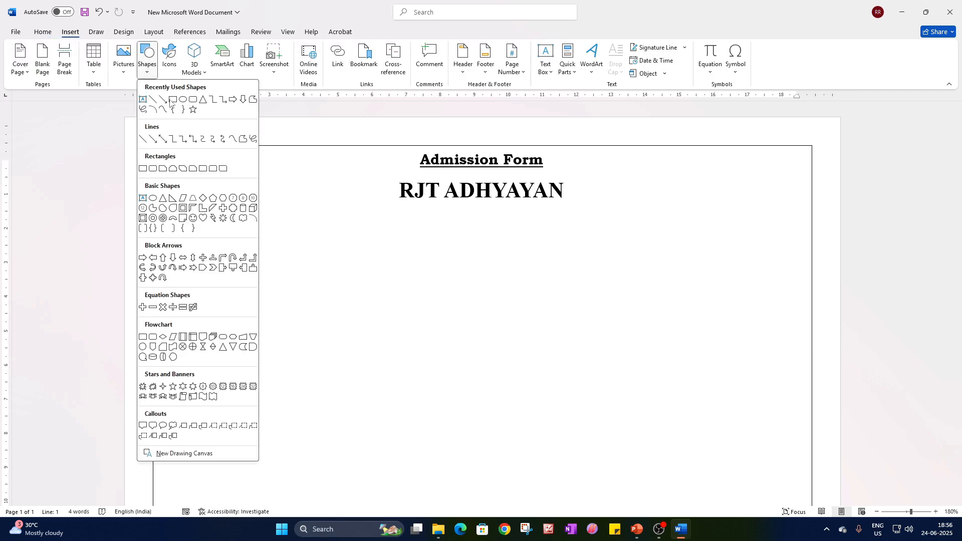
left_click(159, 104)
left_click_drag(162, 245, 803, 244)
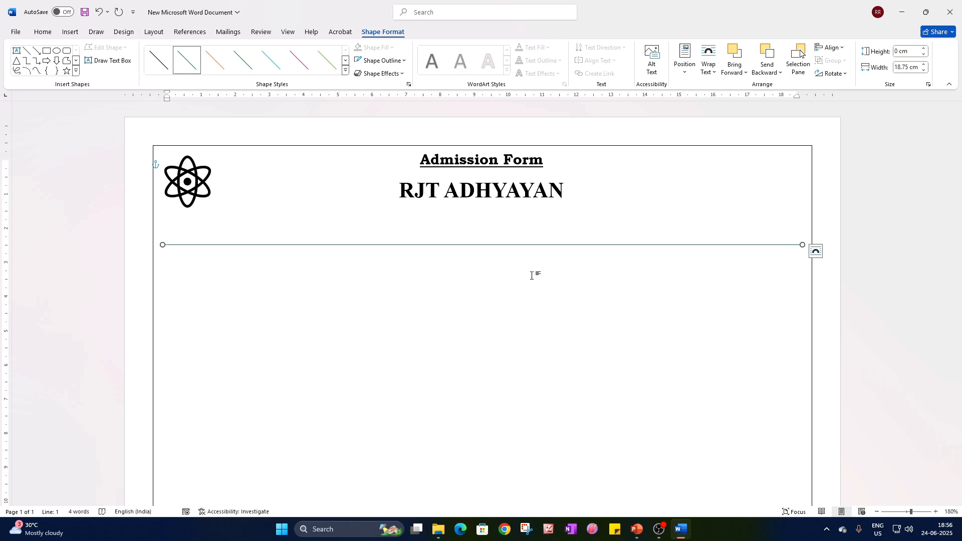
Set the horizontal line's outline weight to 1½ pt and deselect it.
left_click(488, 245)
left_click(394, 33)
left_click(401, 60)
mouse_move(395, 206)
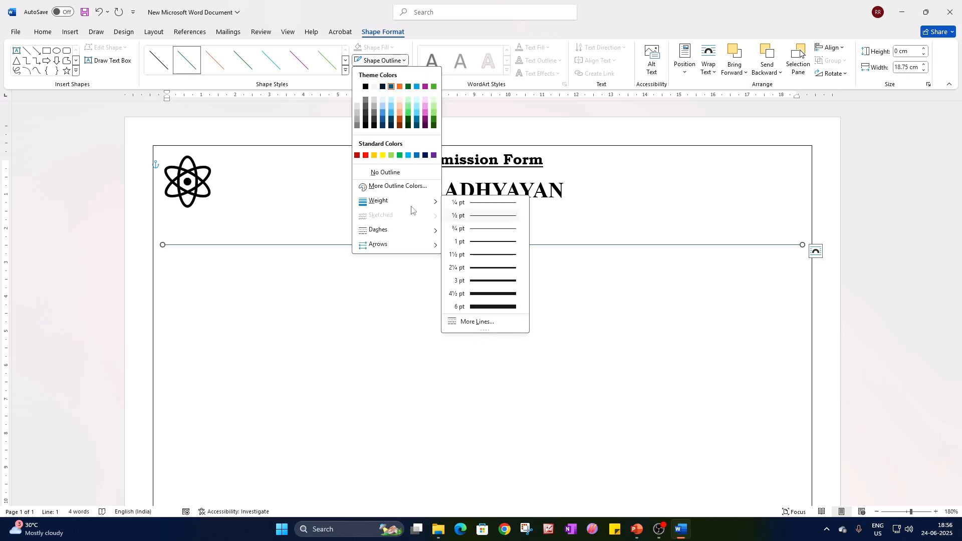
left_click(497, 259)
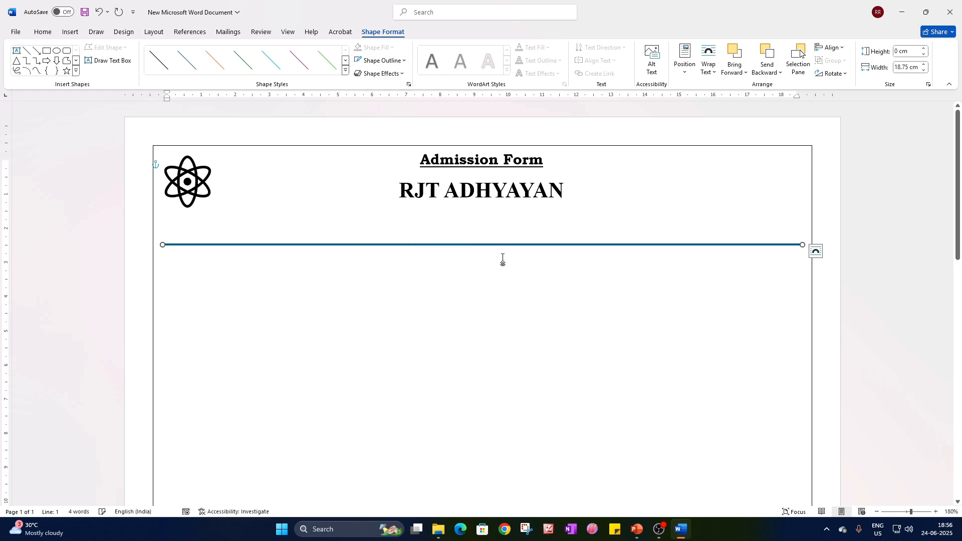
left_click(516, 247)
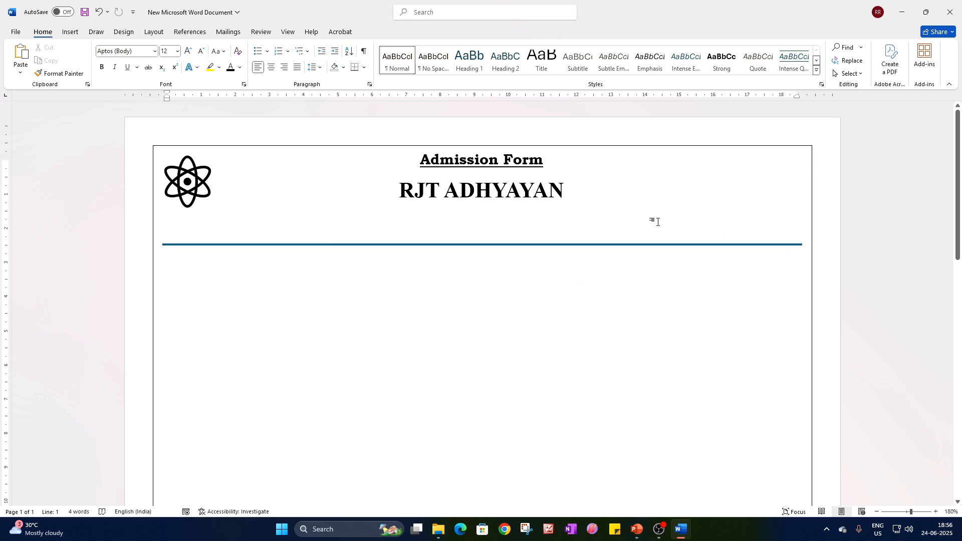
scroll(276, 244, "down", 1)
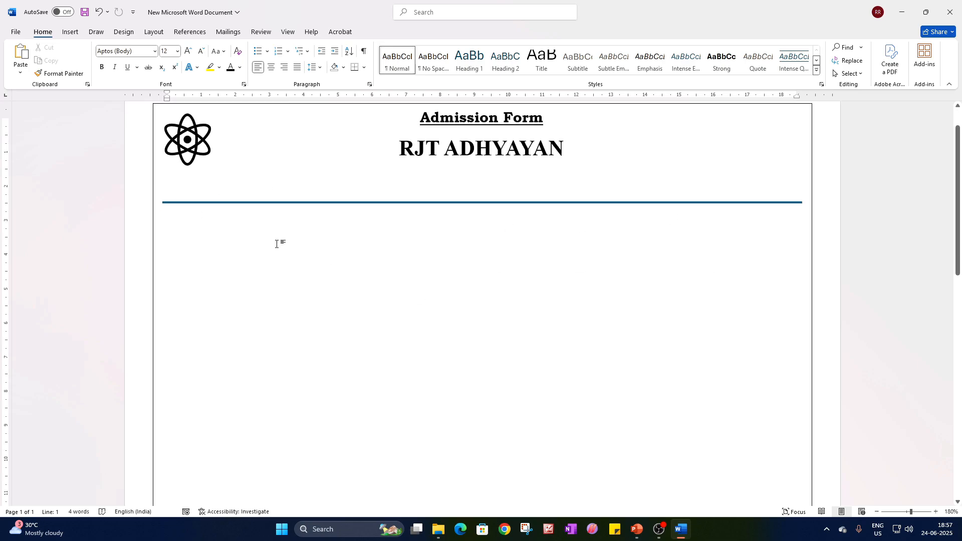
key("ctrl+z")
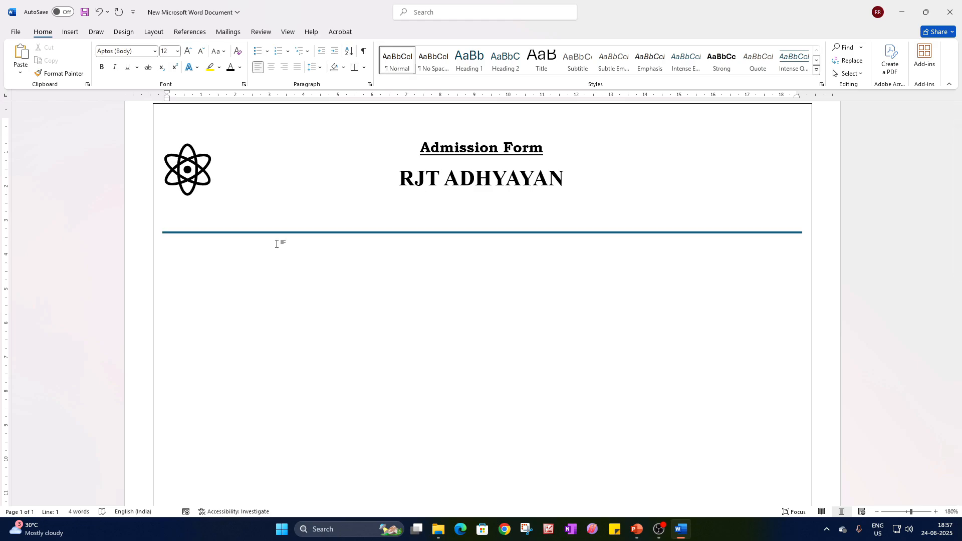
key("Delete")
scroll(277, 244, "up", 1)
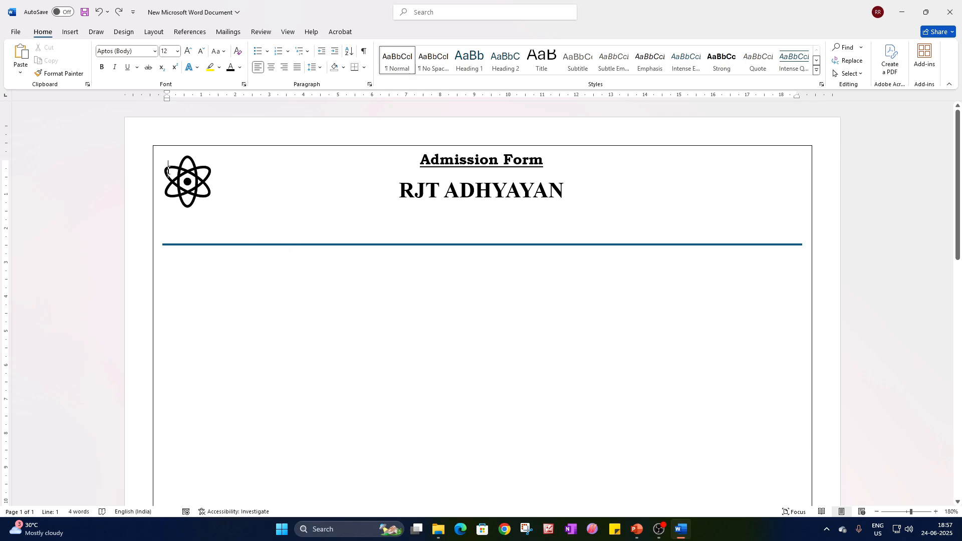
key("Return")
key("Return")
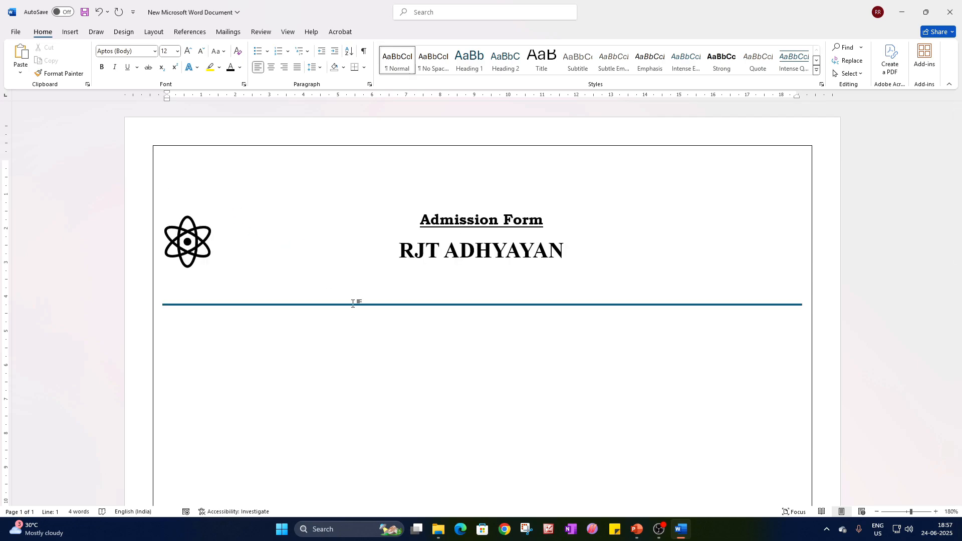
key("ctrl+z")
Add blank paragraphs below the headings until the insertion point sits just above the horizontal line.
left_click(352, 304)
left_click(208, 197)
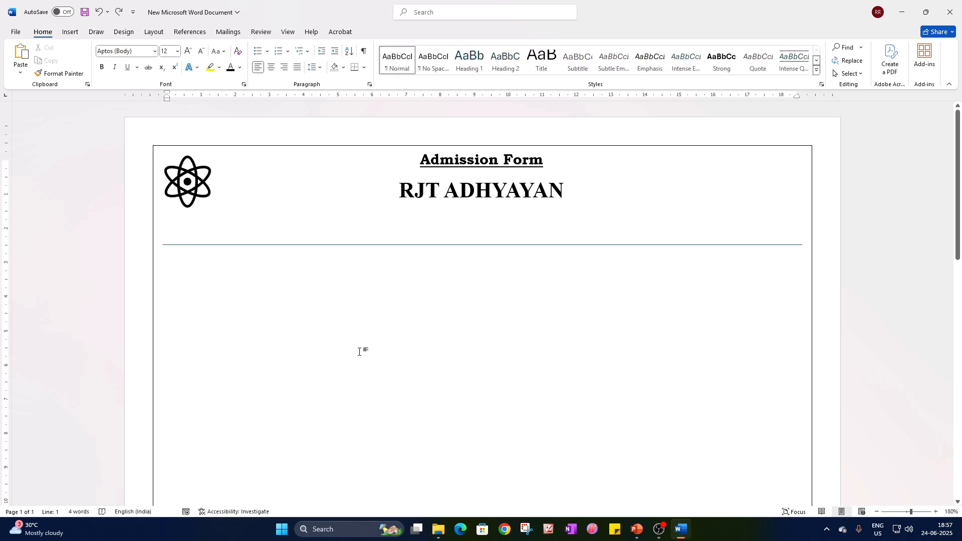
key("Return")
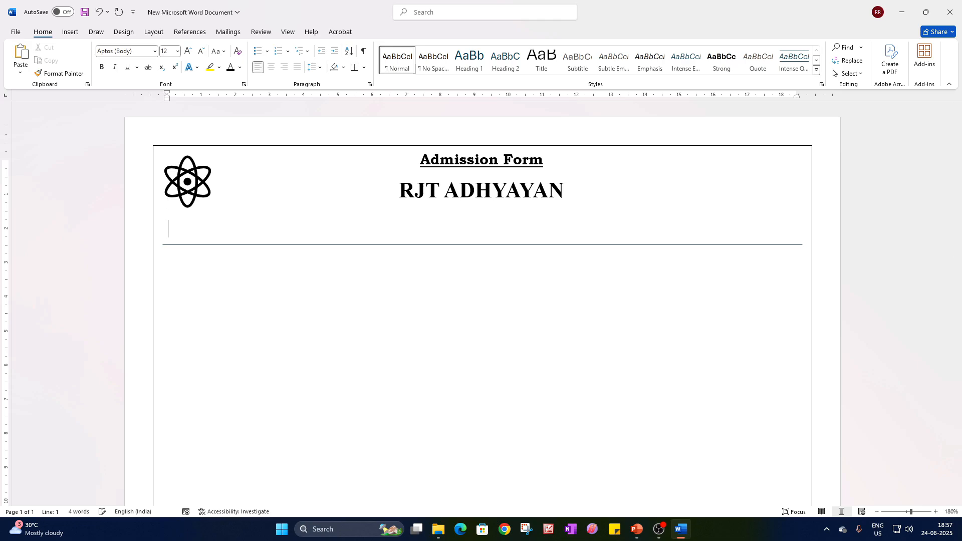
Select the horizontal line below the headings and set its outline weight to 1 pt.
left_click(434, 249)
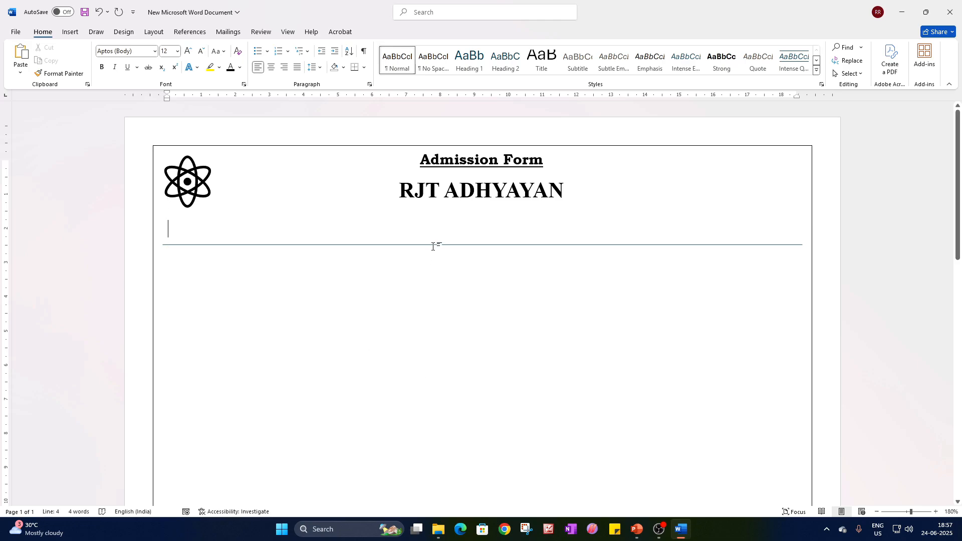
left_click(439, 245)
right_click(440, 245)
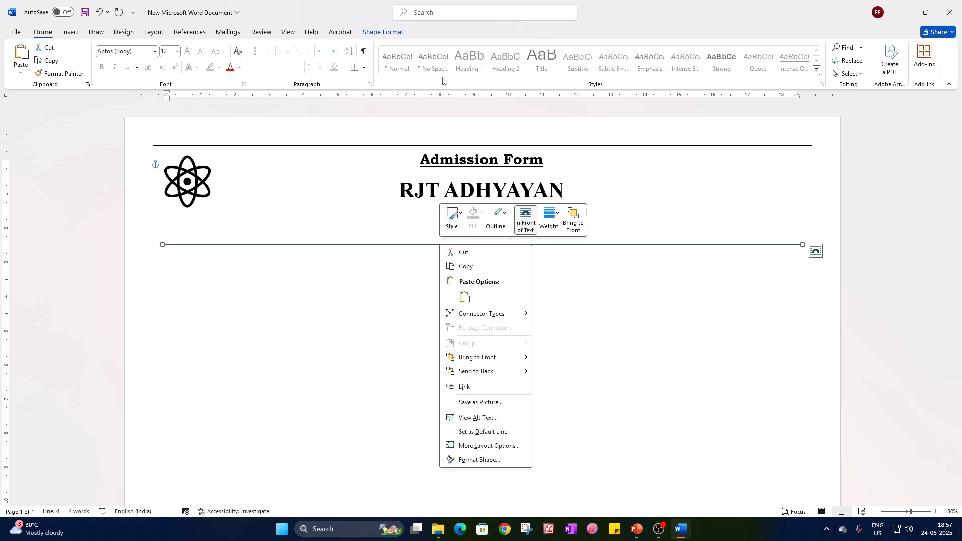
left_click(396, 33)
left_click(381, 60)
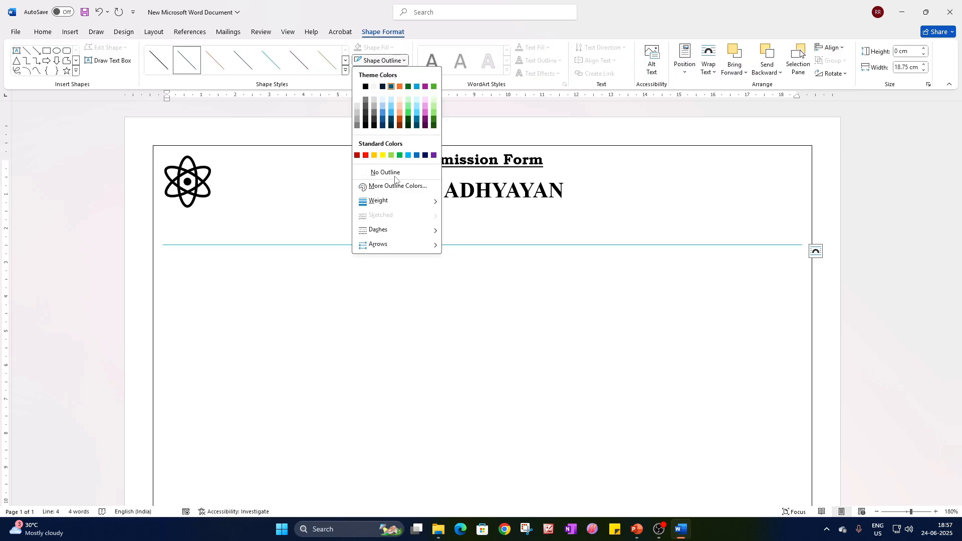
mouse_move(435, 203)
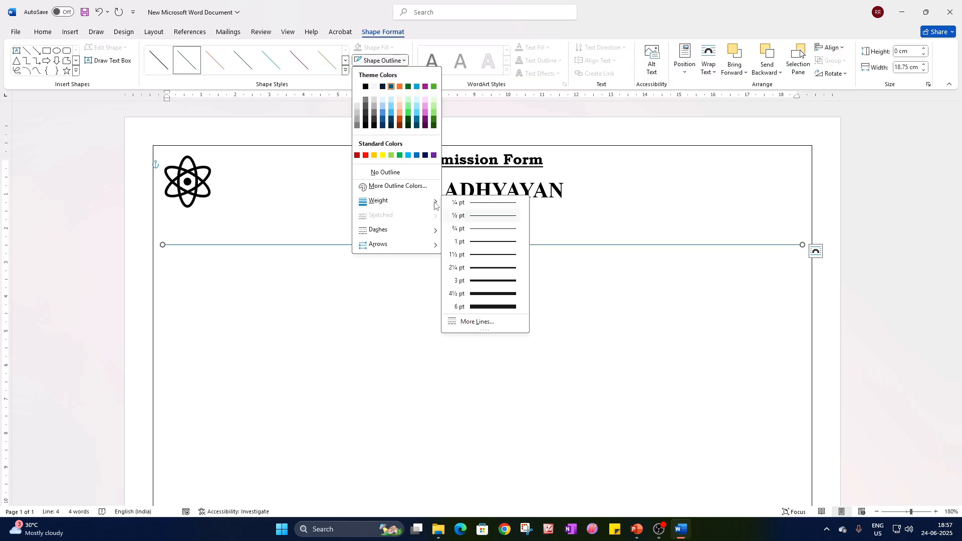
left_click(484, 247)
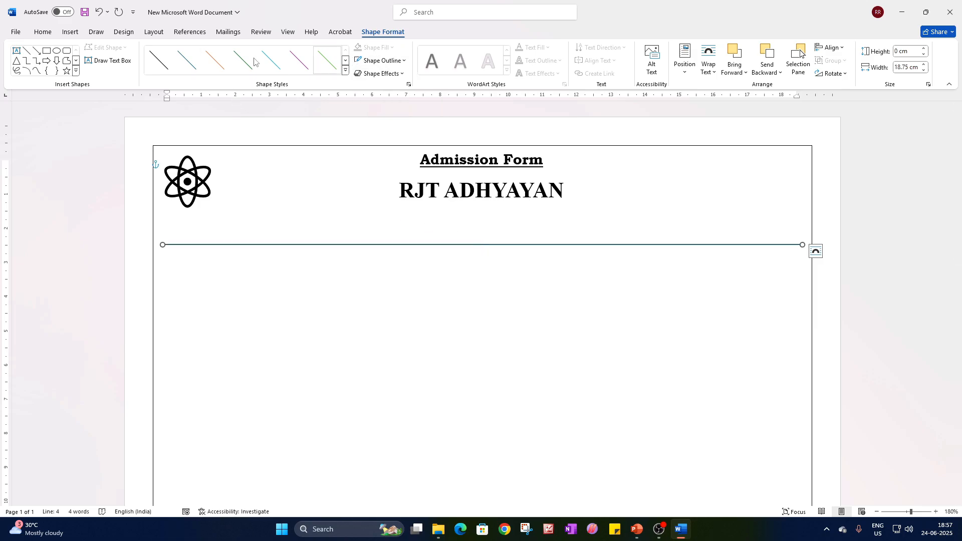
Try to colour the selected horizontal line with the standard dark blue font colour, then deselect it.
left_click(46, 32)
left_click(240, 68)
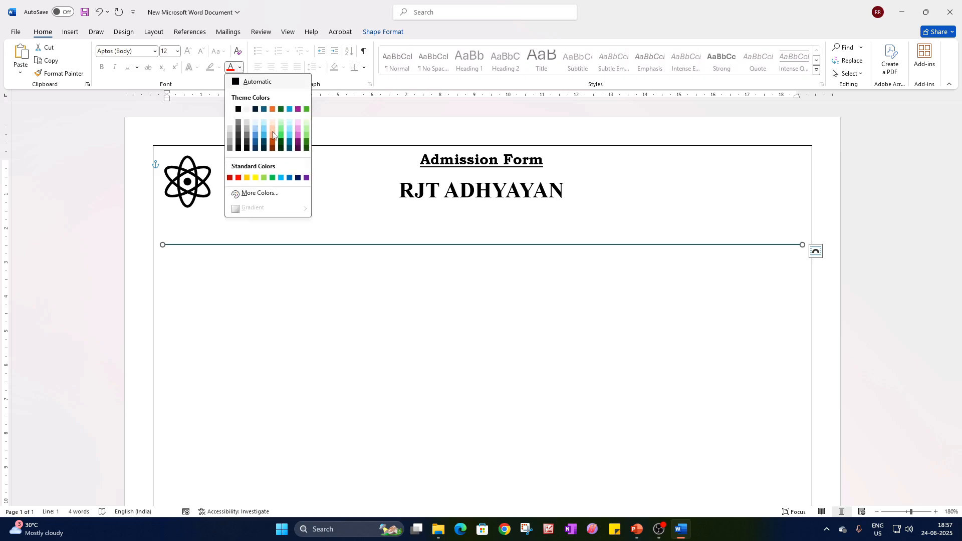
left_click(297, 179)
left_click(739, 280)
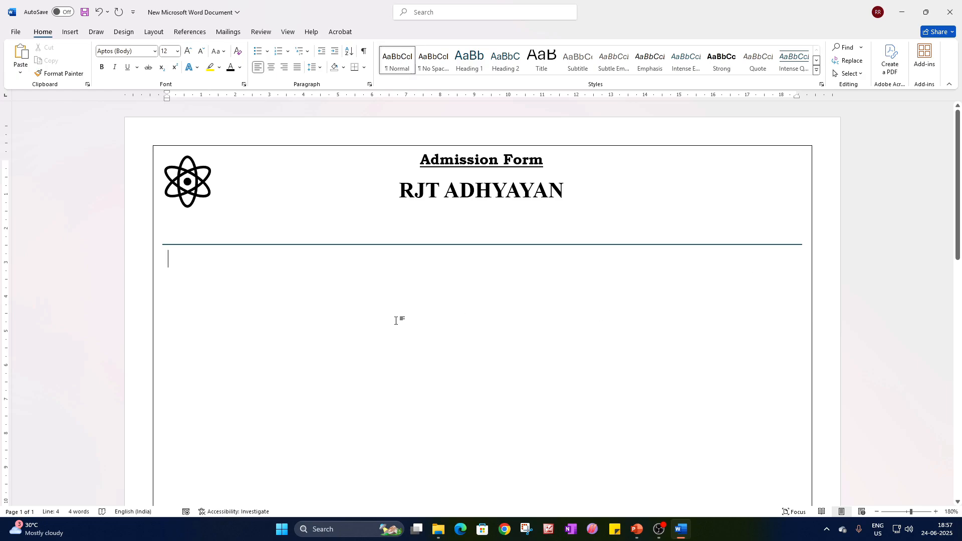
Add a blank paragraph and draw a rectangle about 2.11 cm wide and 2.17 cm high beneath the horizontal line's right end.
key("Return")
left_click(77, 34)
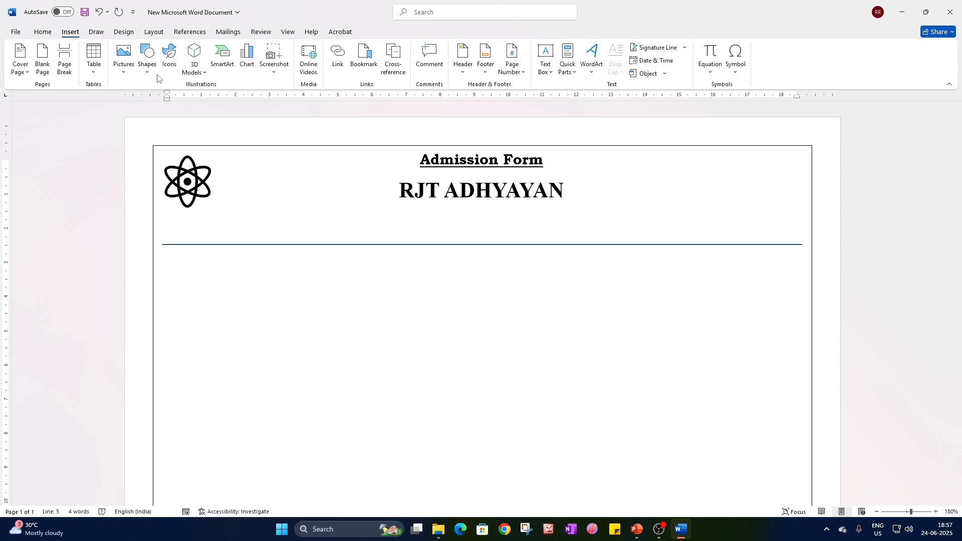
left_click(153, 74)
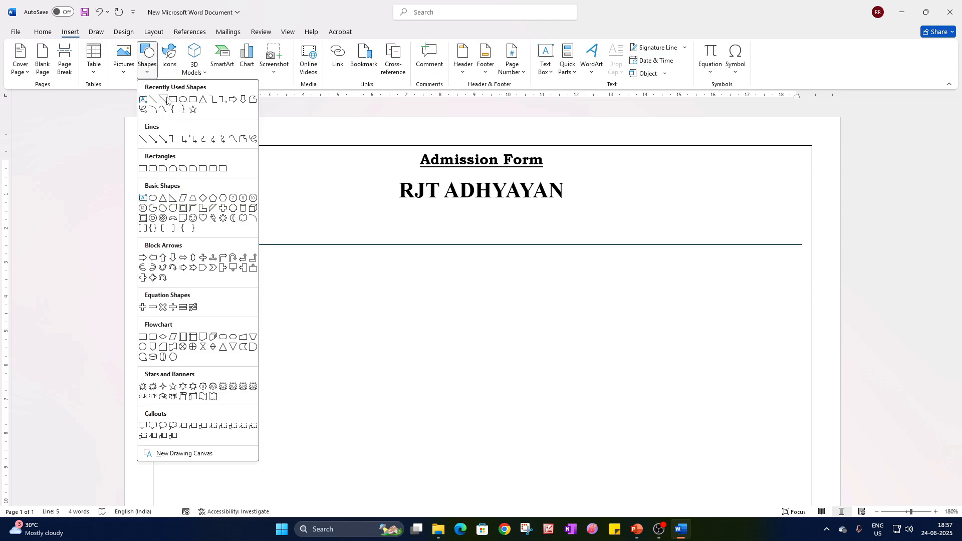
left_click(174, 100)
mouse_move(726, 268)
left_mouse_down()
mouse_move(799, 340)
mouse_move(775, 307)
mouse_move(799, 296)
mouse_move(784, 296)
left_mouse_up()
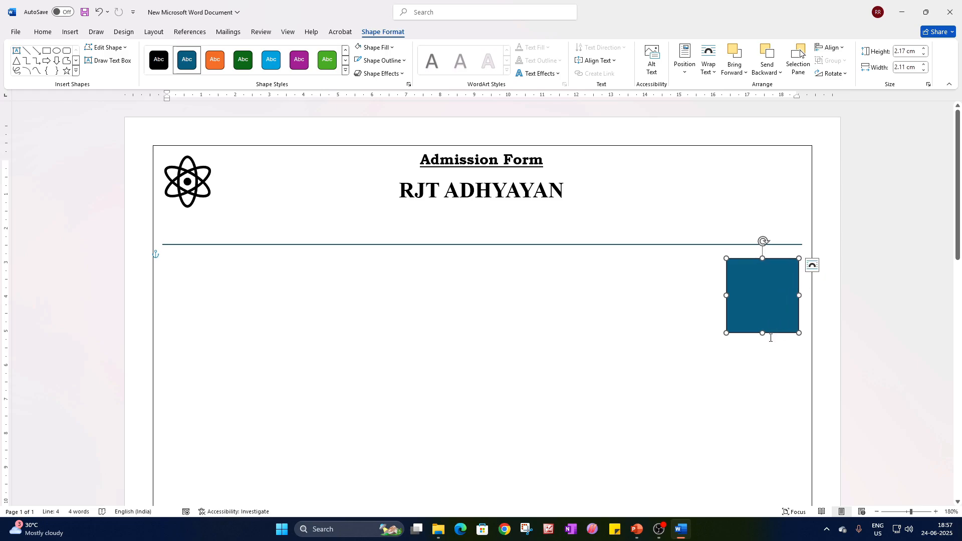
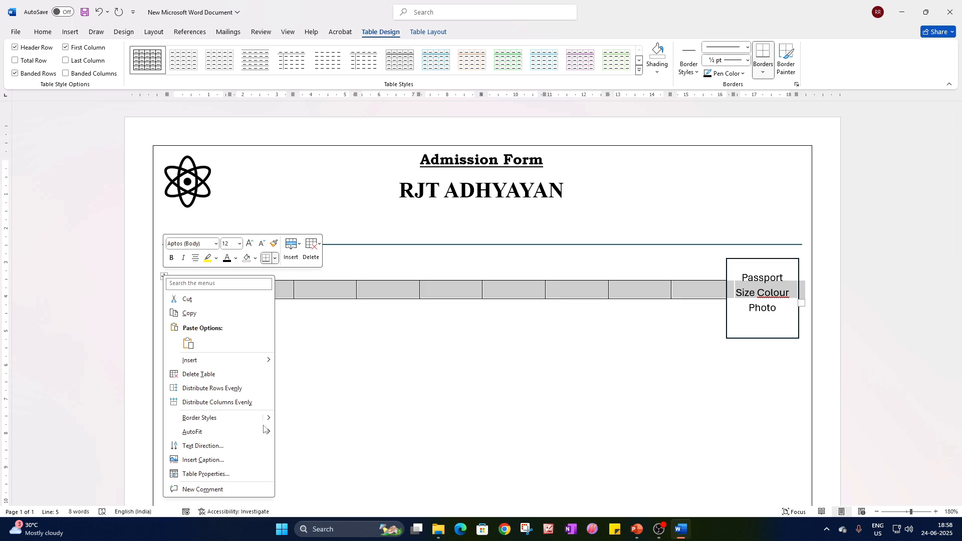
Specify a row height of 0.50 cm for the ten-column table beneath the divider line.
left_click(203, 474)
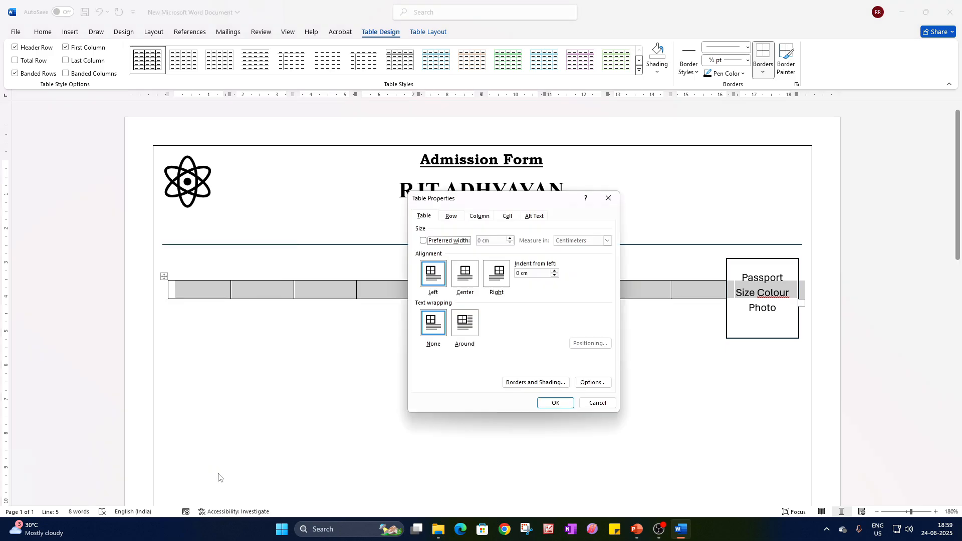
left_click(451, 216)
left_click(480, 217)
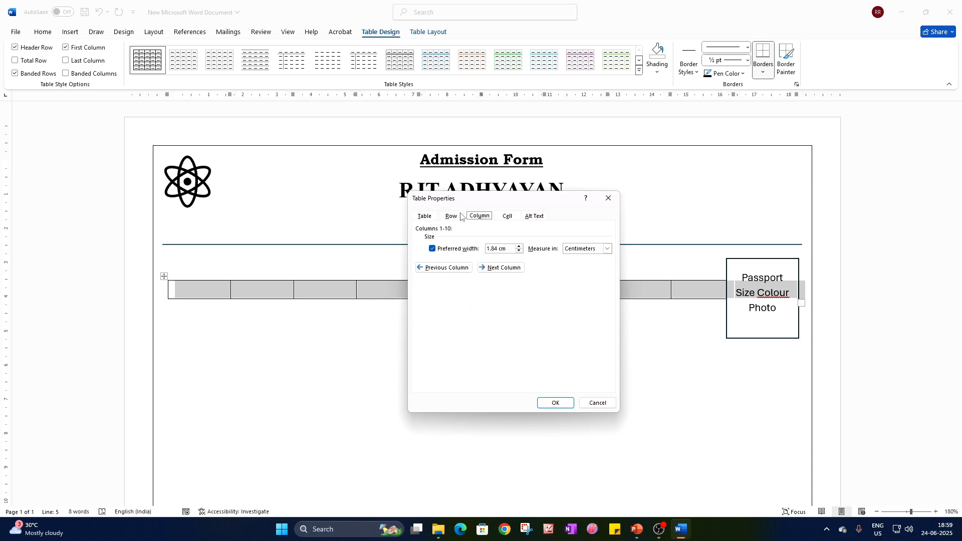
left_click(451, 216)
left_click(448, 249)
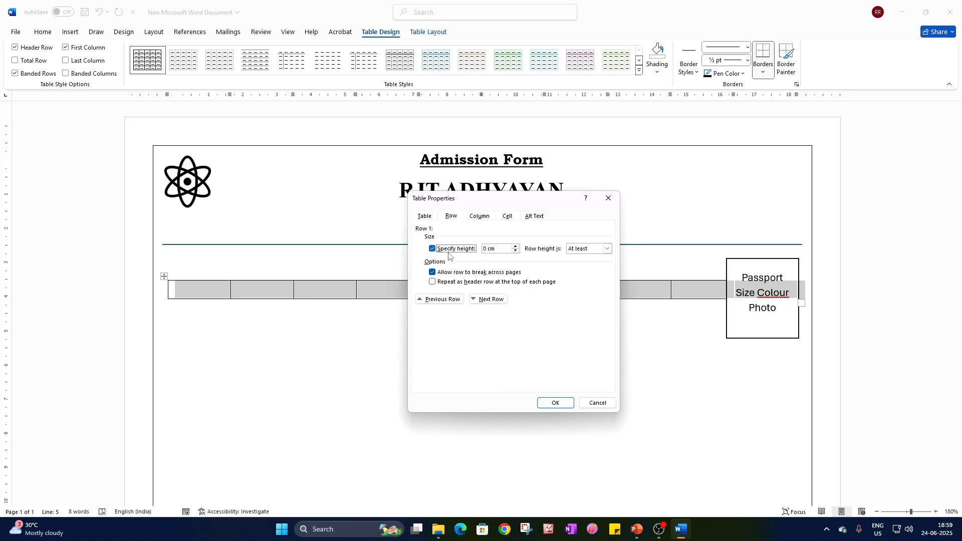
left_click(487, 249)
type(".50")
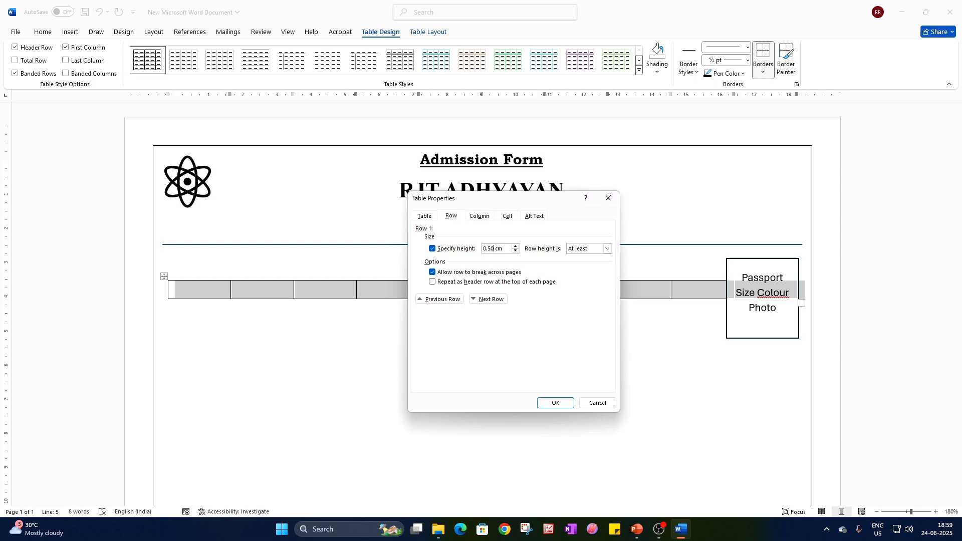
Set the preferred width of all ten table columns to 0.5 cm and apply the table properties.
left_click(478, 217)
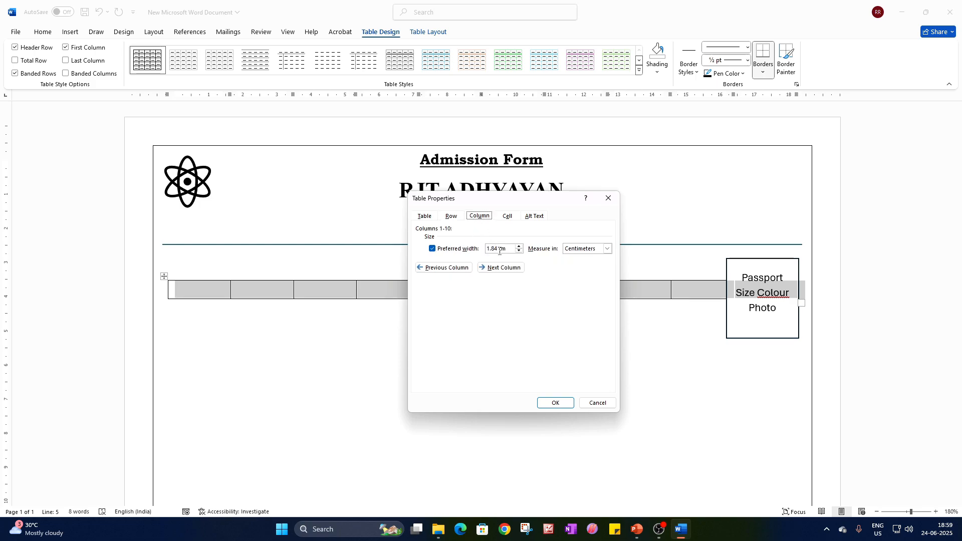
left_click_drag(500, 251, 485, 247)
type("05")
key("Return")
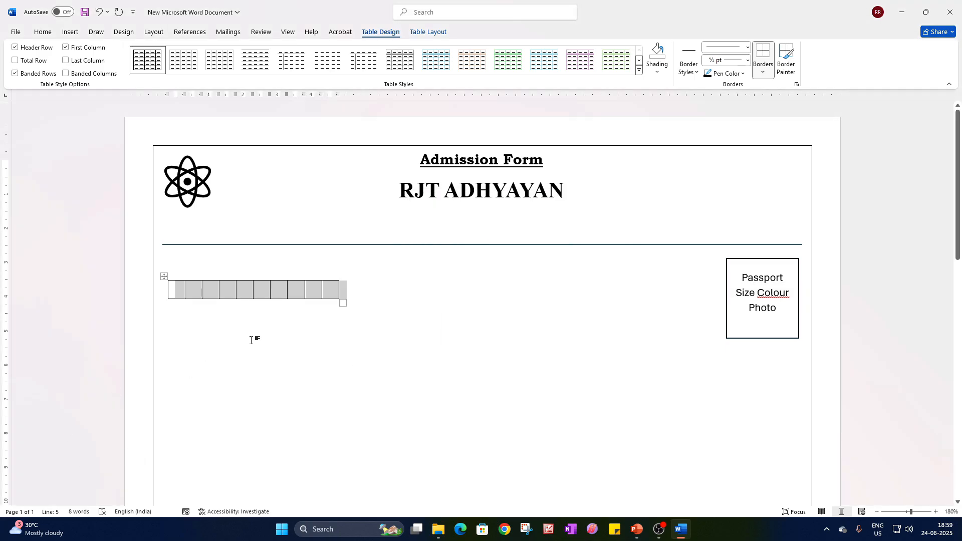
left_click(237, 294)
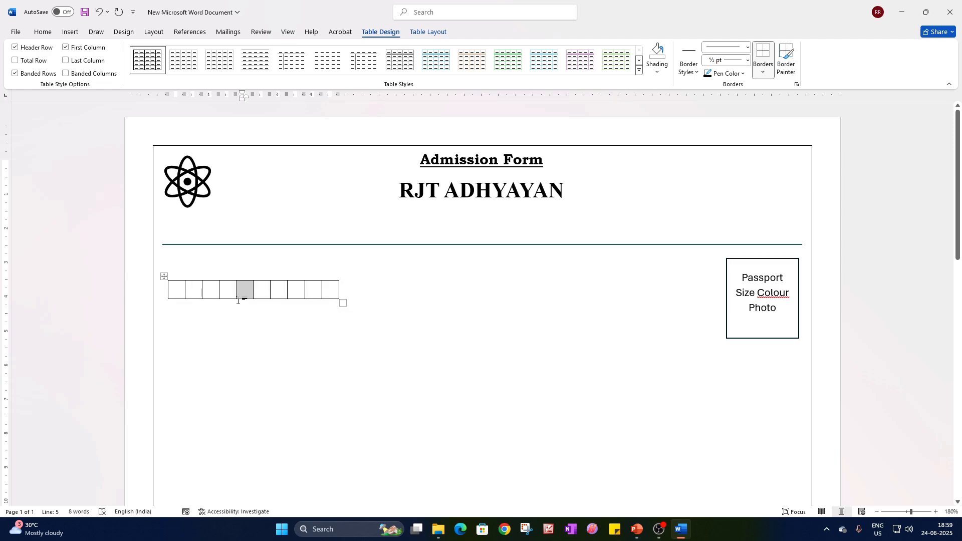
left_click(275, 292)
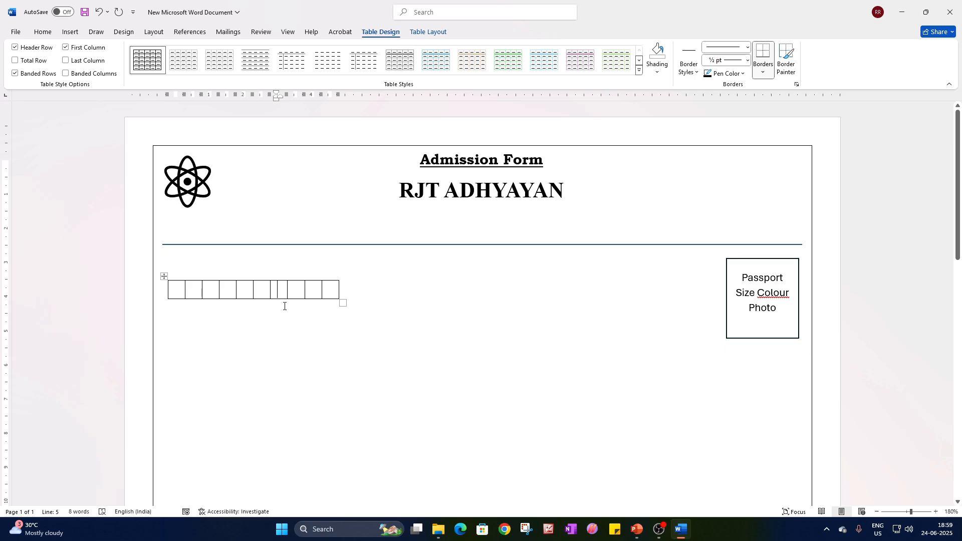
left_click(330, 290)
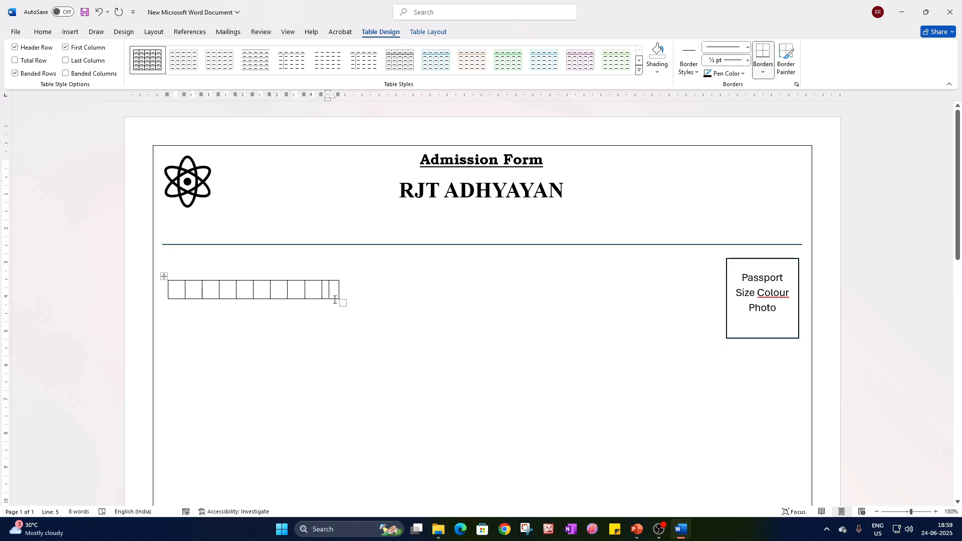
left_click(178, 294)
Merge the first five cells of the table row and enter "Admission Date" in the merged cell.
left_click_drag(245, 287, 179, 291)
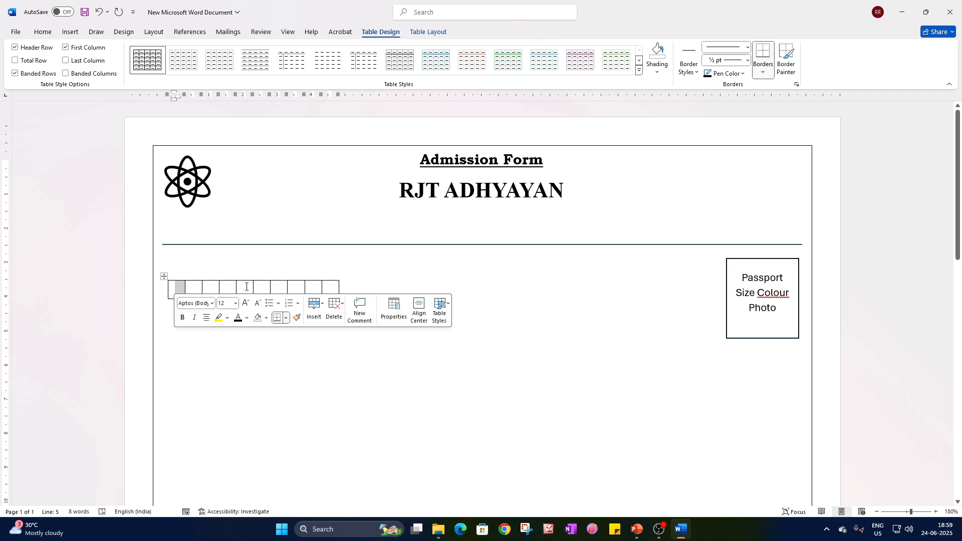
left_click_drag(249, 287, 180, 284)
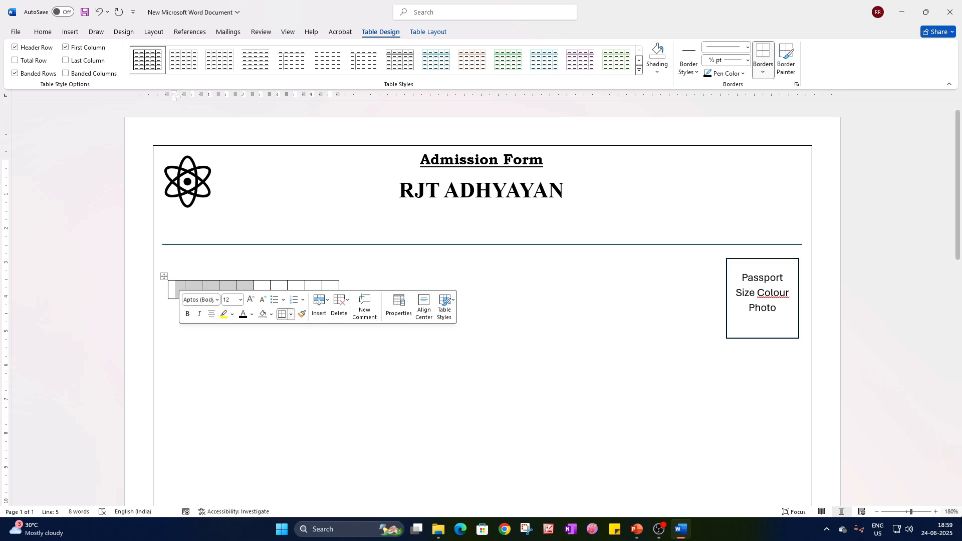
left_click(922, 512)
right_click(231, 297)
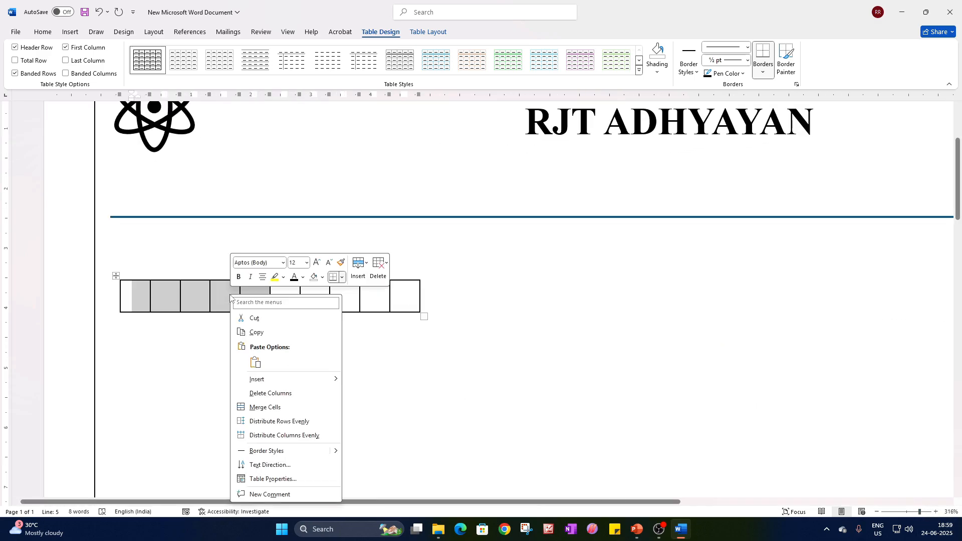
left_click(267, 407)
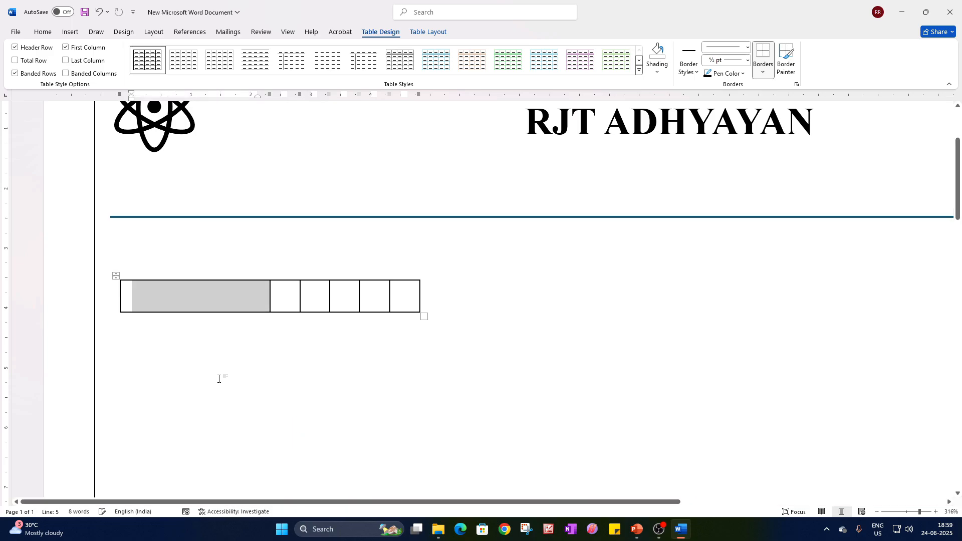
type("Adm")
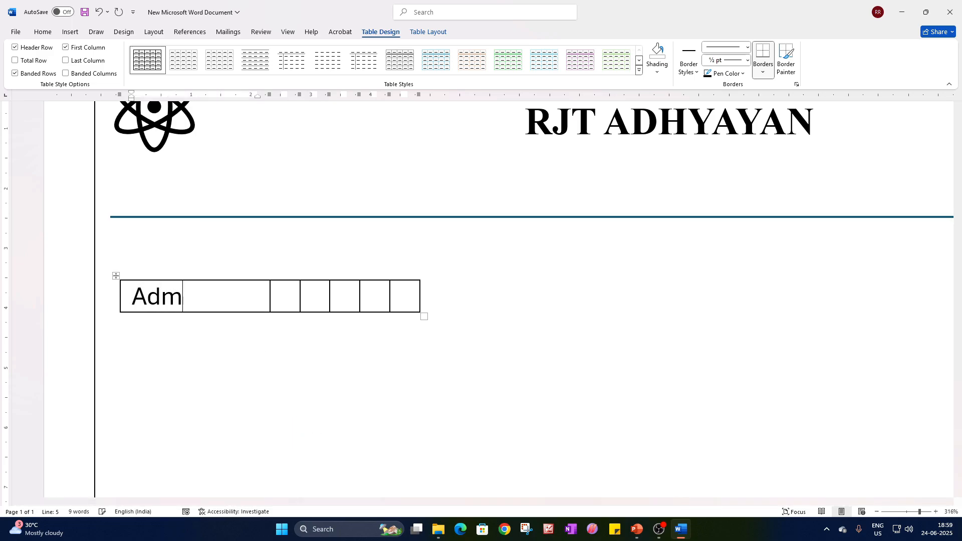
type("ission Date")
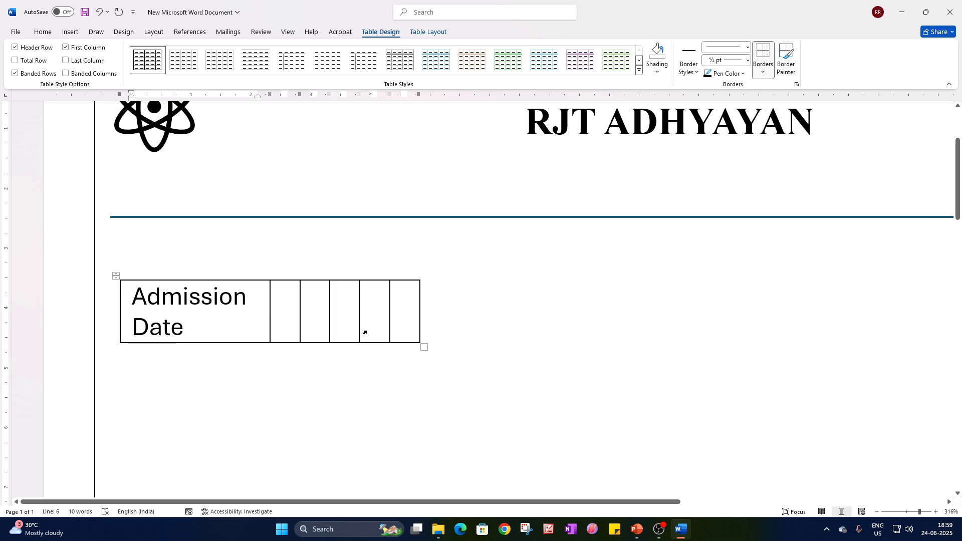
Merge the Admission Date cell with the two empty cells beside it and set its font to Times New Roman.
left_click_drag(323, 316, 246, 306)
right_click(244, 303)
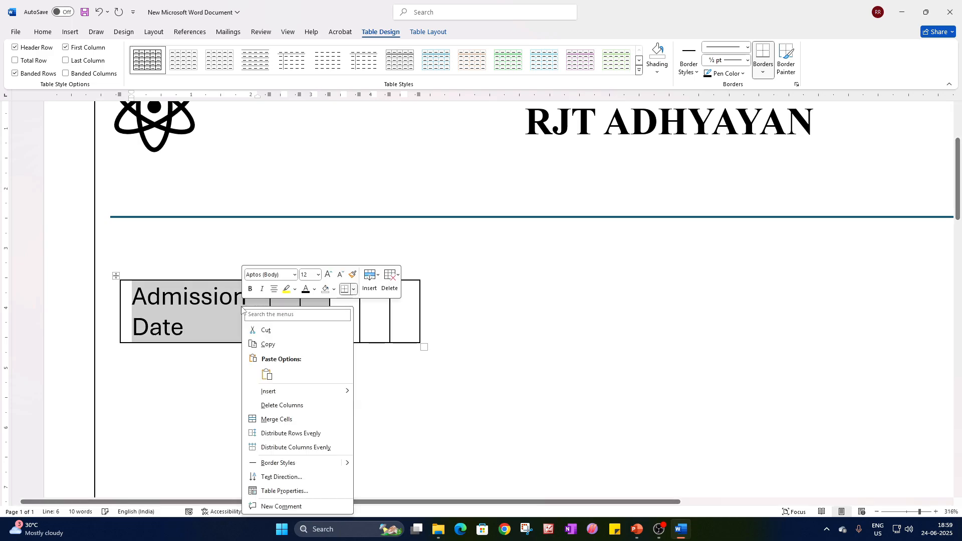
left_click(288, 418)
left_click(43, 32)
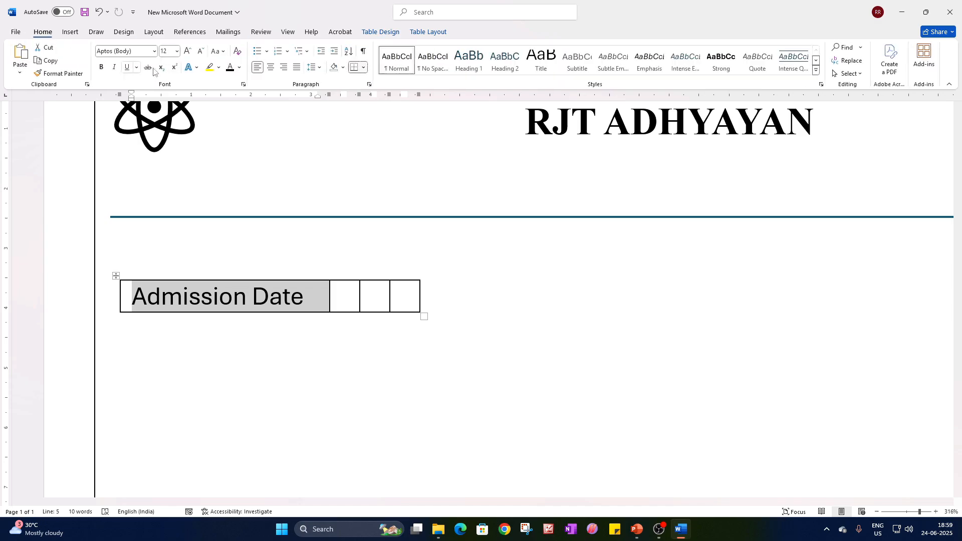
left_click(155, 53)
left_click(142, 151)
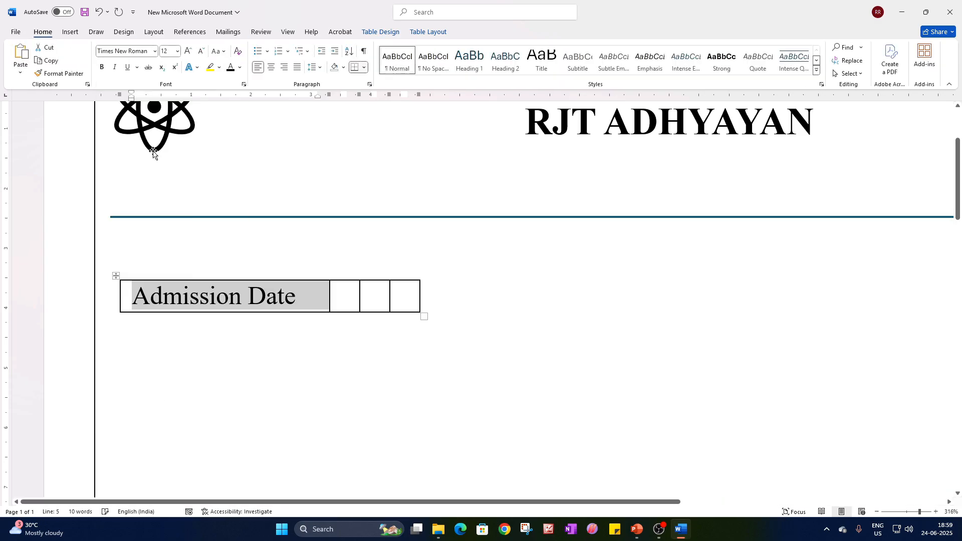
Insert three more columns to the right of the three empty cells following Admission Date.
left_click(362, 303)
left_click(334, 295)
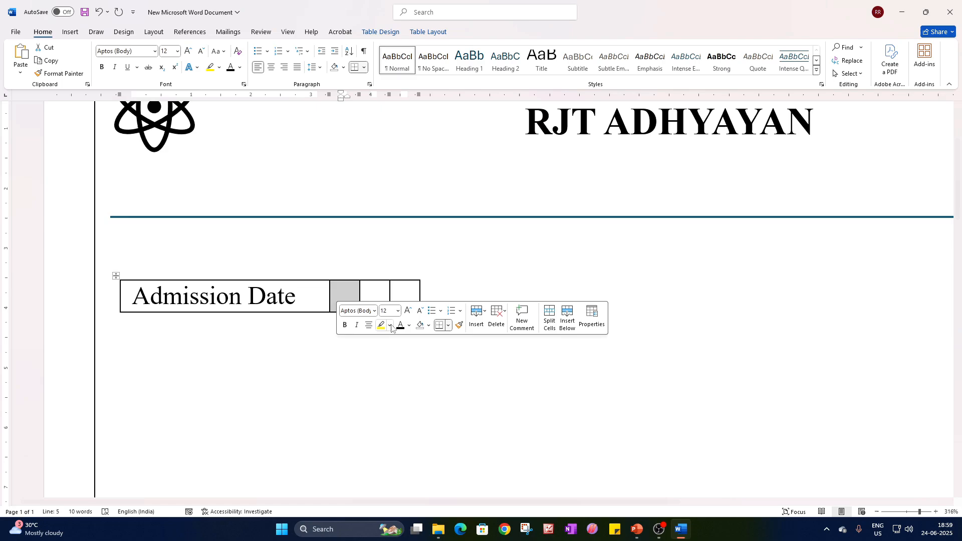
left_click(376, 292)
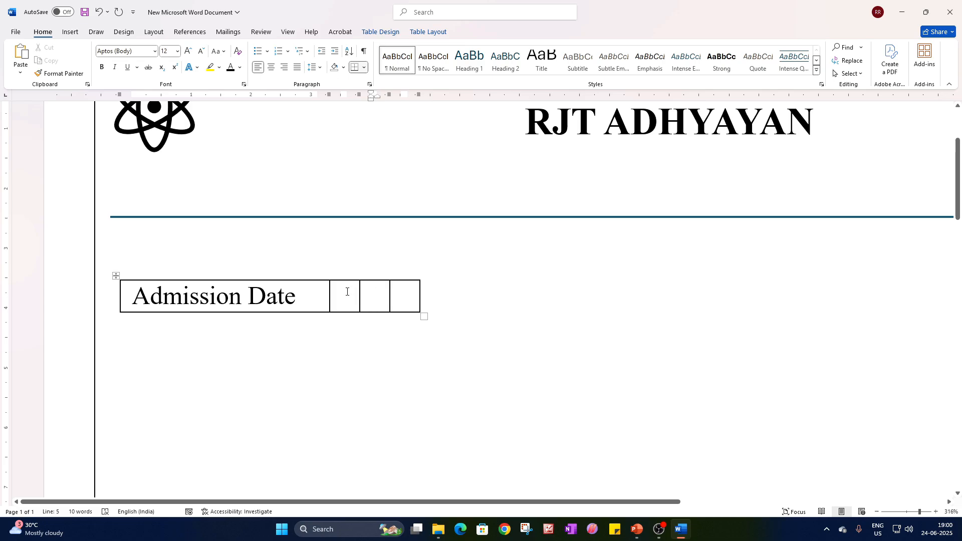
left_click_drag(347, 292, 402, 299)
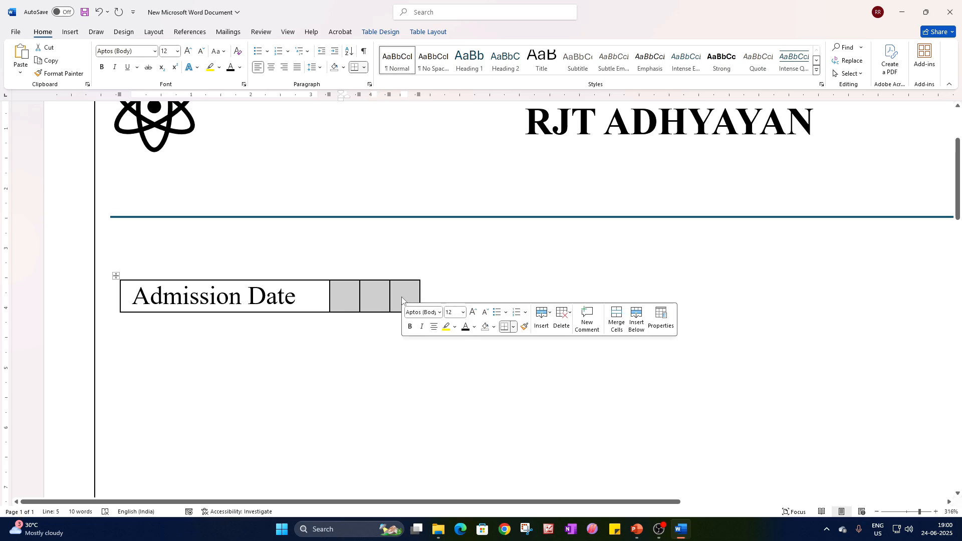
right_click(402, 300)
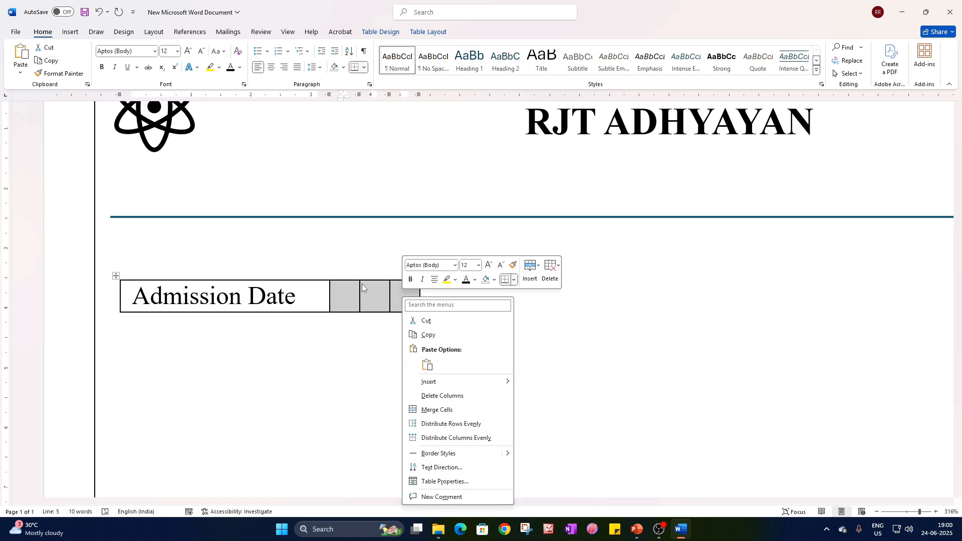
mouse_move(435, 387)
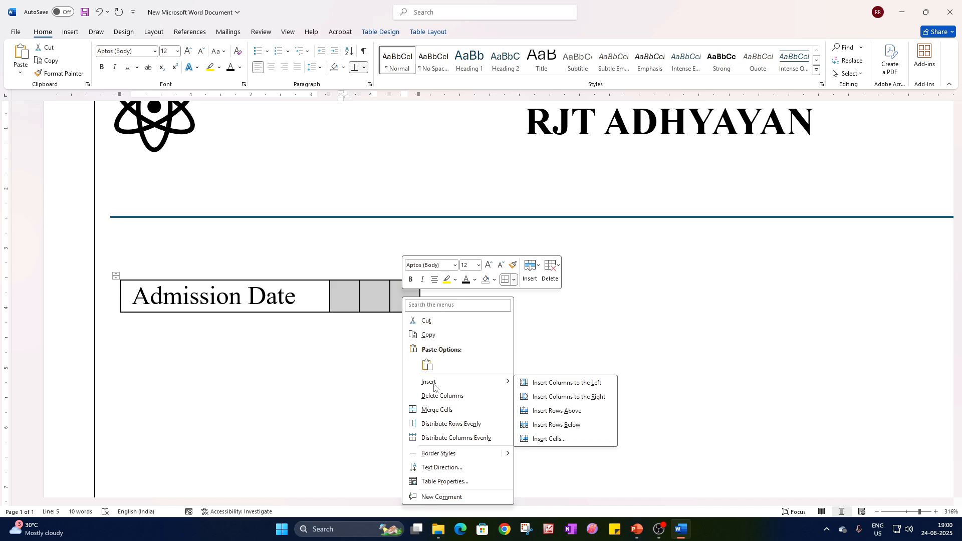
left_click(584, 401)
Add two further columns at the right end of the Admission Date table.
left_click(468, 301)
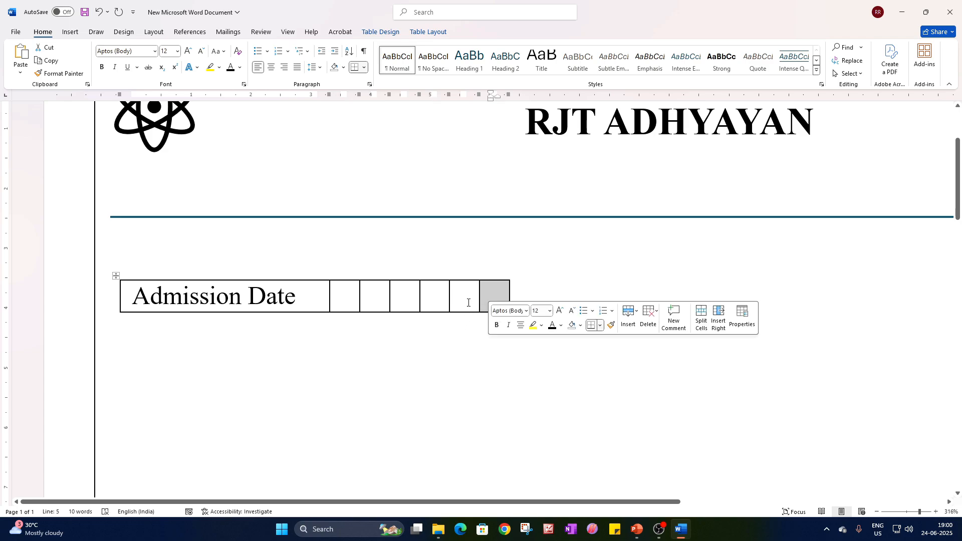
left_click_drag(500, 307, 498, 302)
right_click(498, 303)
mouse_move(546, 391)
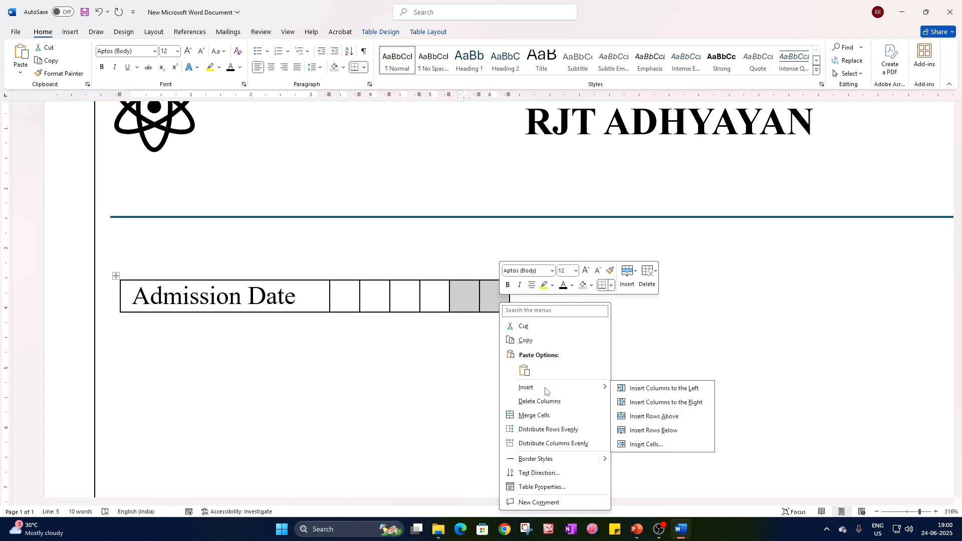
left_click(679, 404)
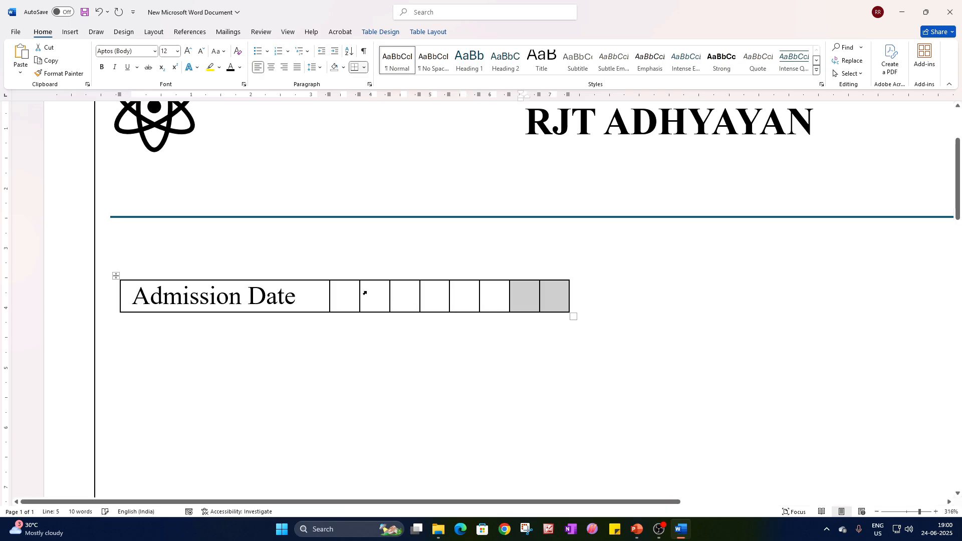
Fill the eight empty cells after Admission Date with the placeholder letters D, D, M, M, Y, Y, Y, Y, one per cell.
left_click(355, 296)
type("D")
key("Tab")
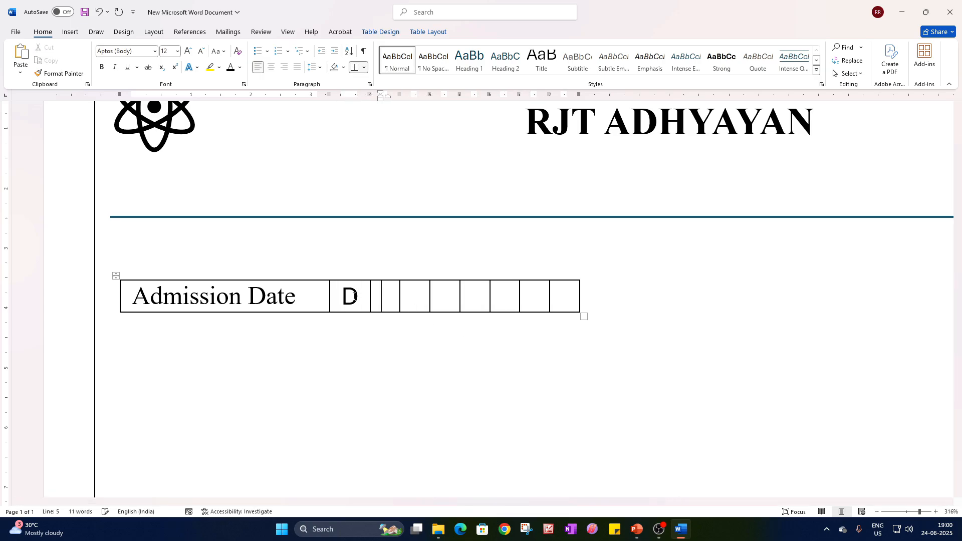
type("D")
key("Tab")
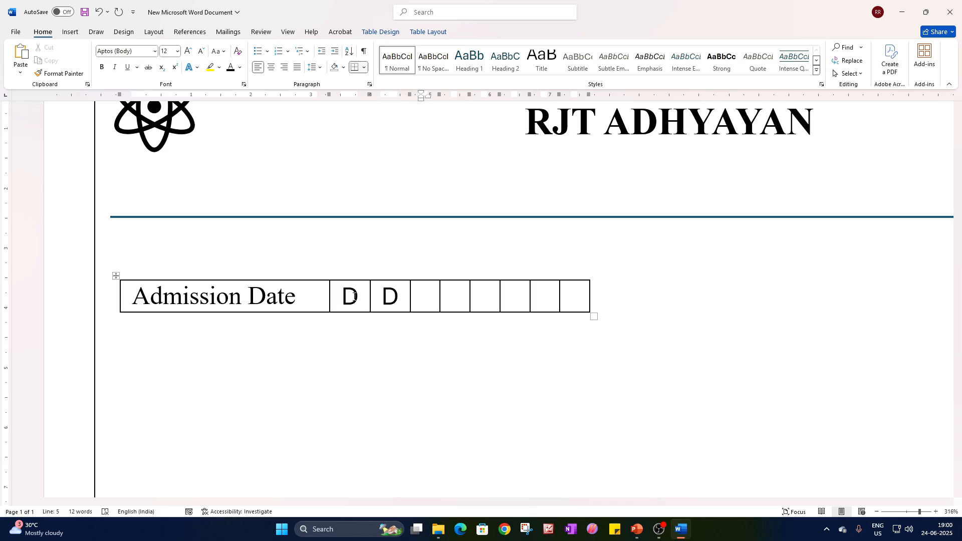
type("M")
key("Tab")
type("M")
key("Tab")
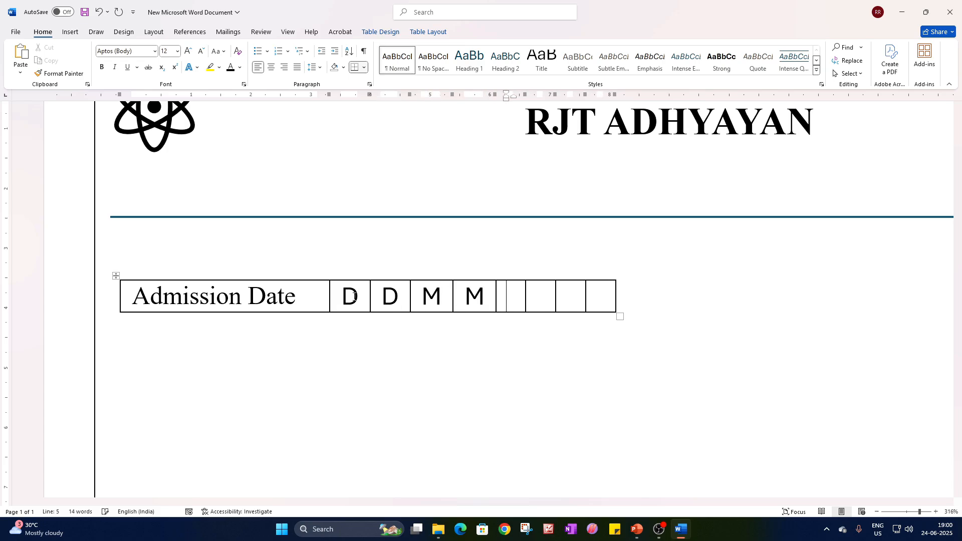
type("Y")
key("Tab")
type("Y")
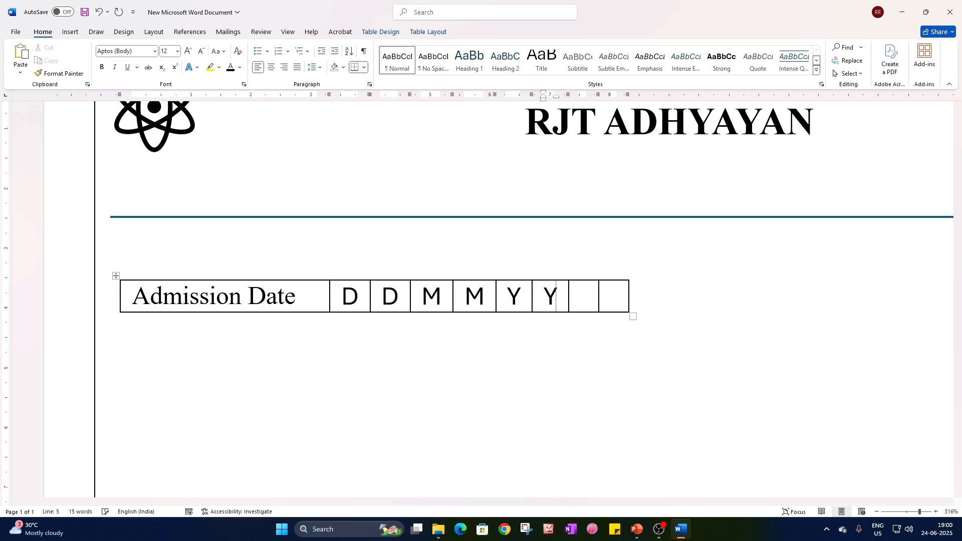
key("Tab")
type("Y")
key("Tab")
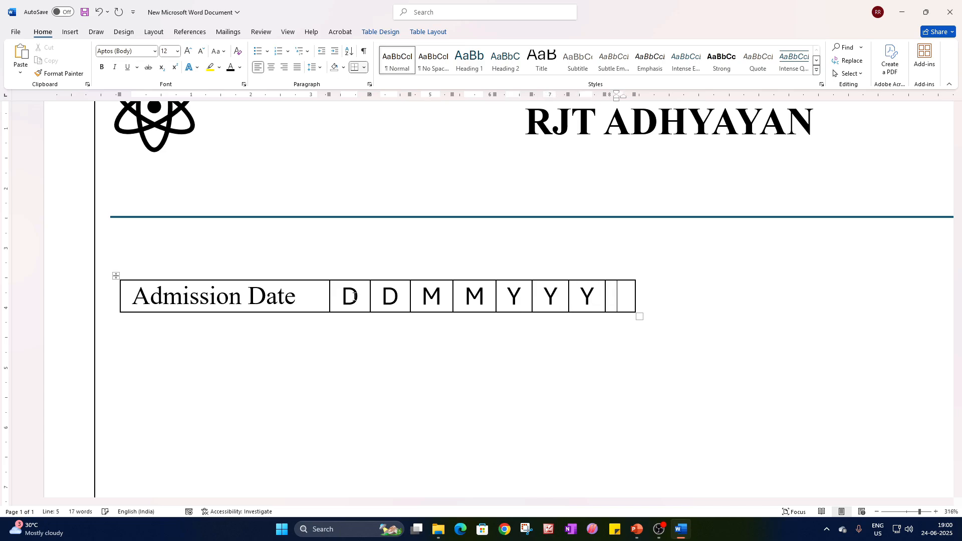
type("Y")
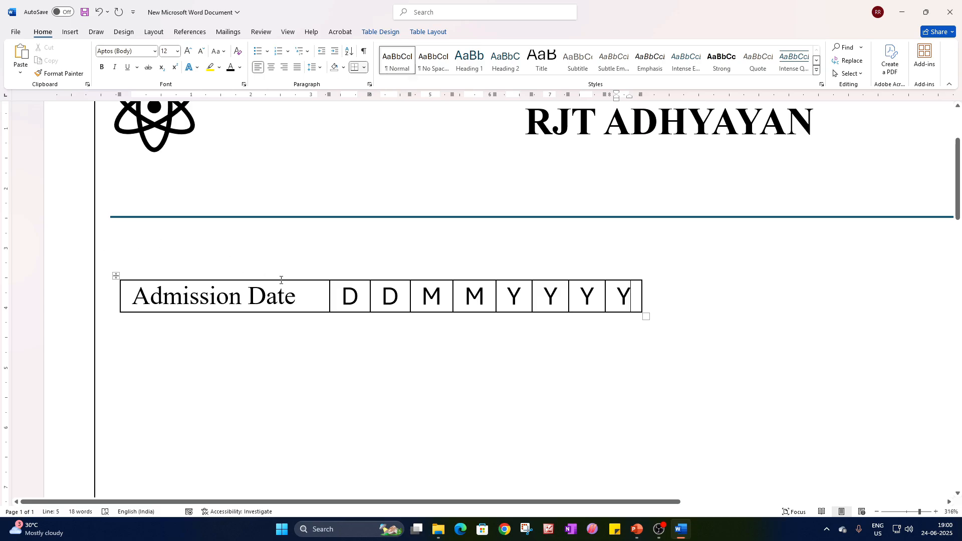
Change the font colour of all eight date placeholder letters to the lightest grey shade of the white theme colour.
left_click_drag(346, 300, 623, 299)
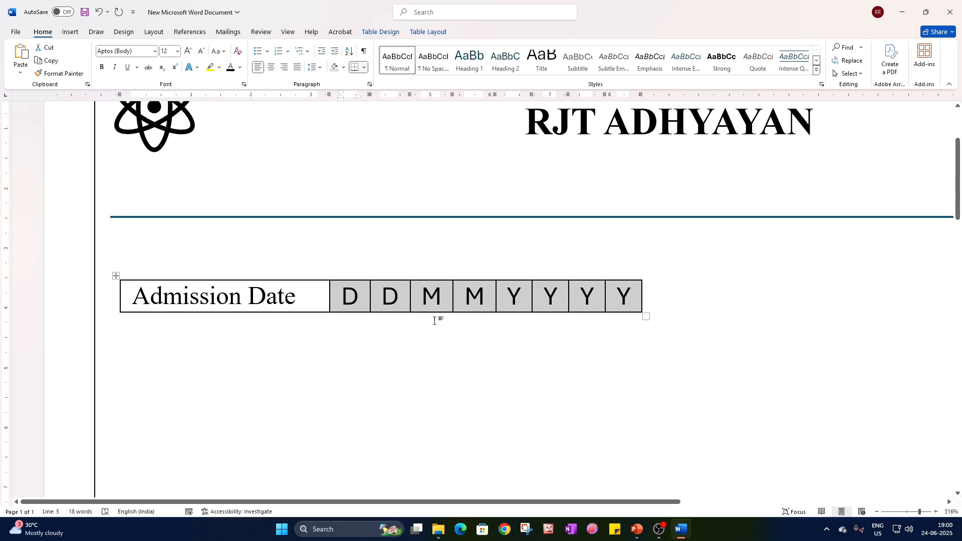
left_click(240, 67)
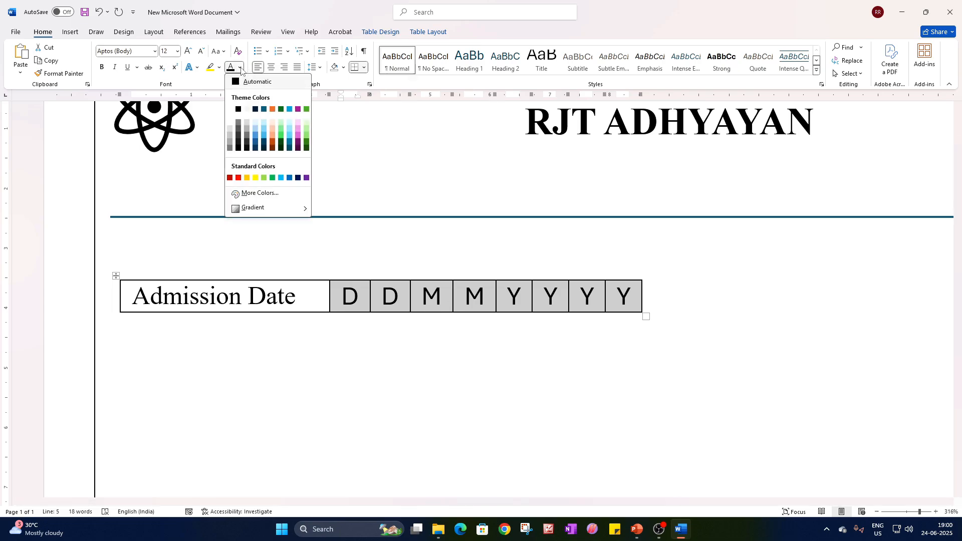
left_click(231, 123)
left_click(407, 304)
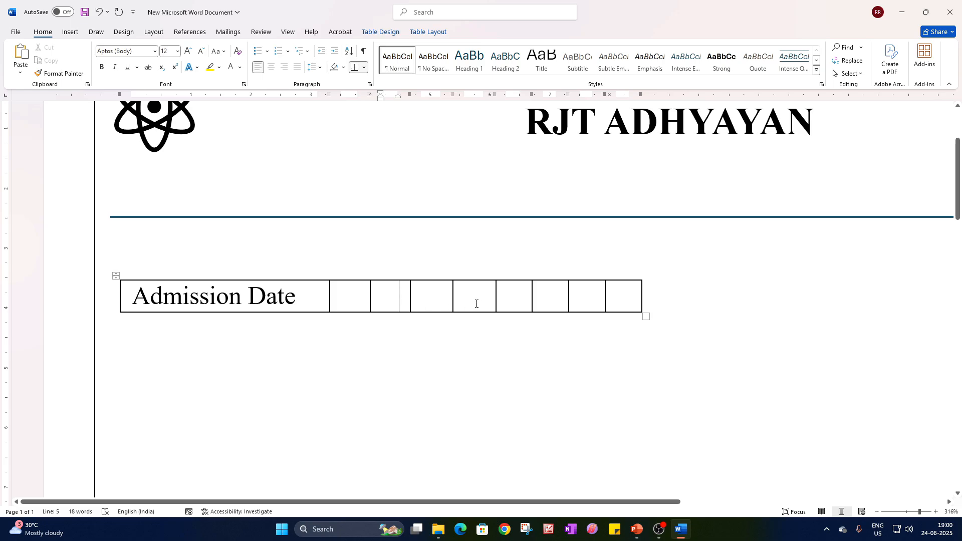
scroll(415, 326, "down", 5)
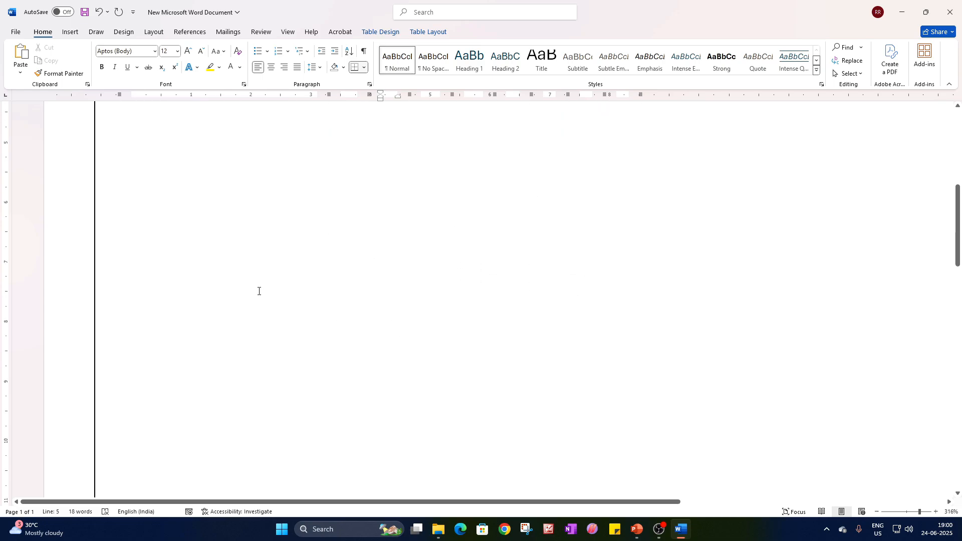
scroll(260, 290, "up", 2)
left_click_drag(917, 509, 910, 514)
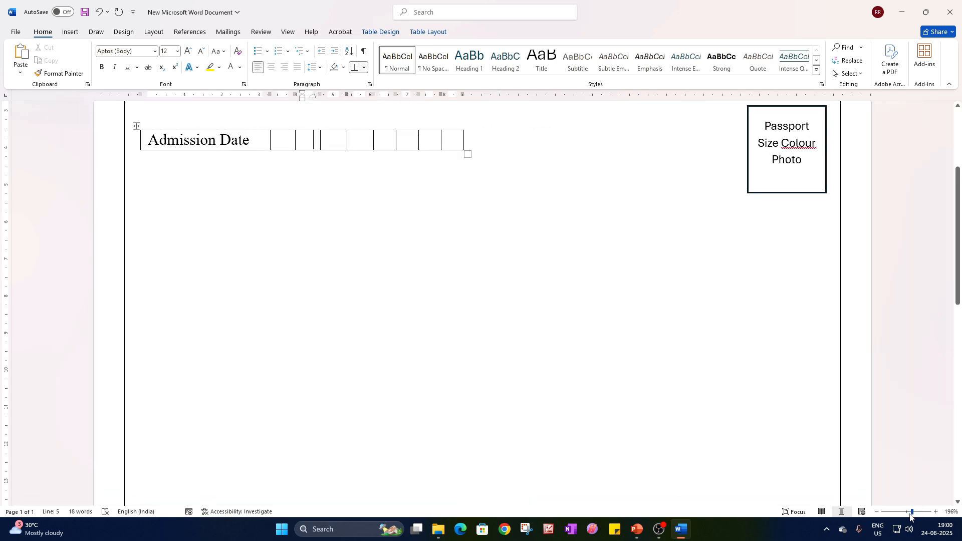
Duplicate the Admission Date table below the original with a blank line between them, and clear the copy's date placeholder letters.
scroll(351, 276, "up", 3)
left_click(390, 354)
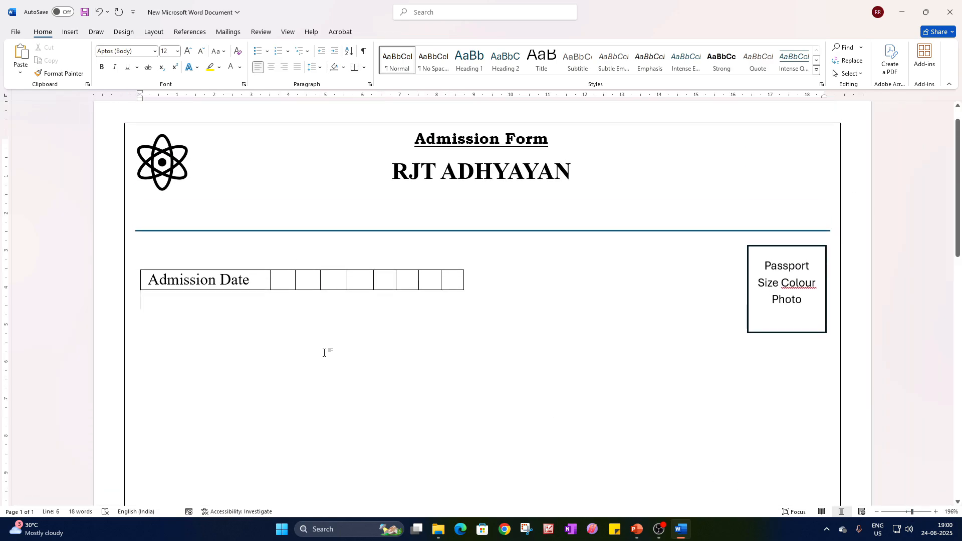
scroll(301, 341, "down", 2)
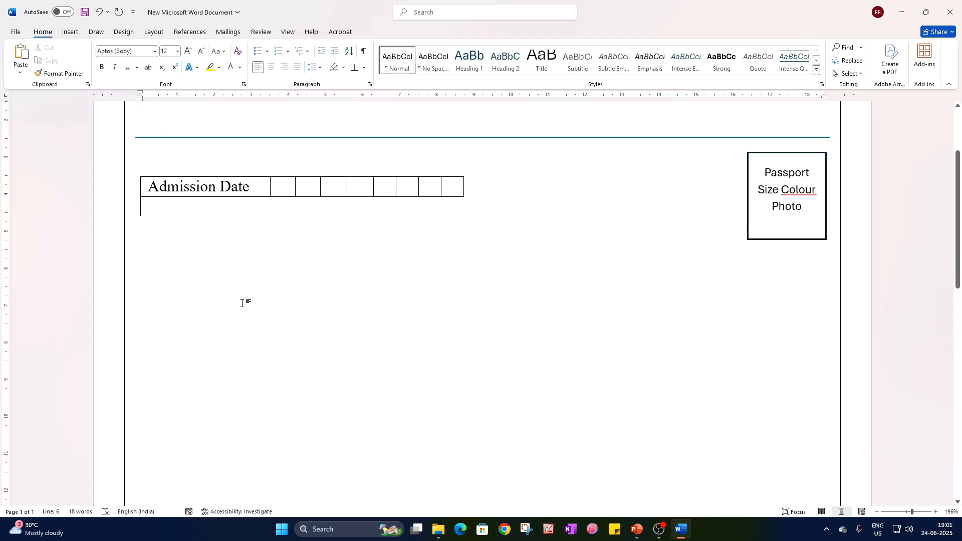
left_click(136, 174)
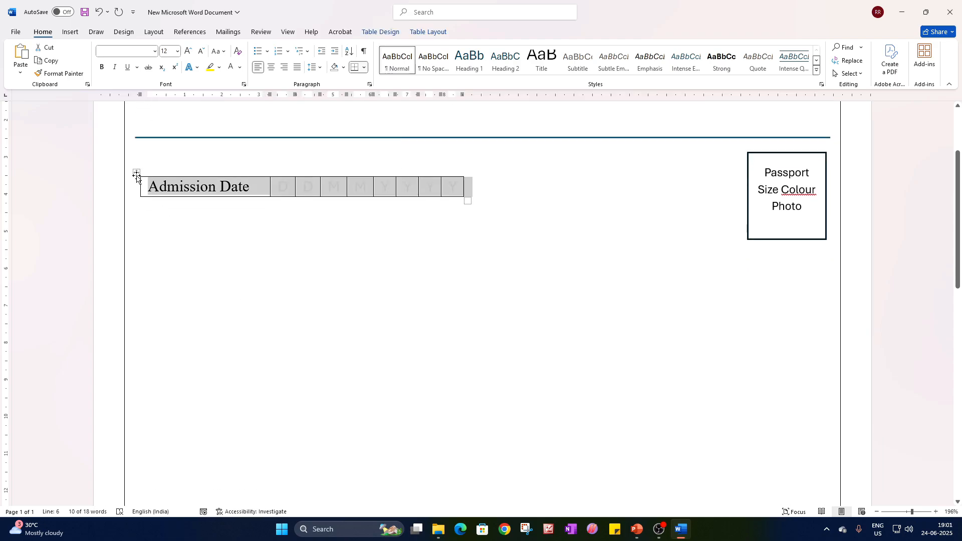
left_click(142, 206)
key("Return")
key("ctrl+v")
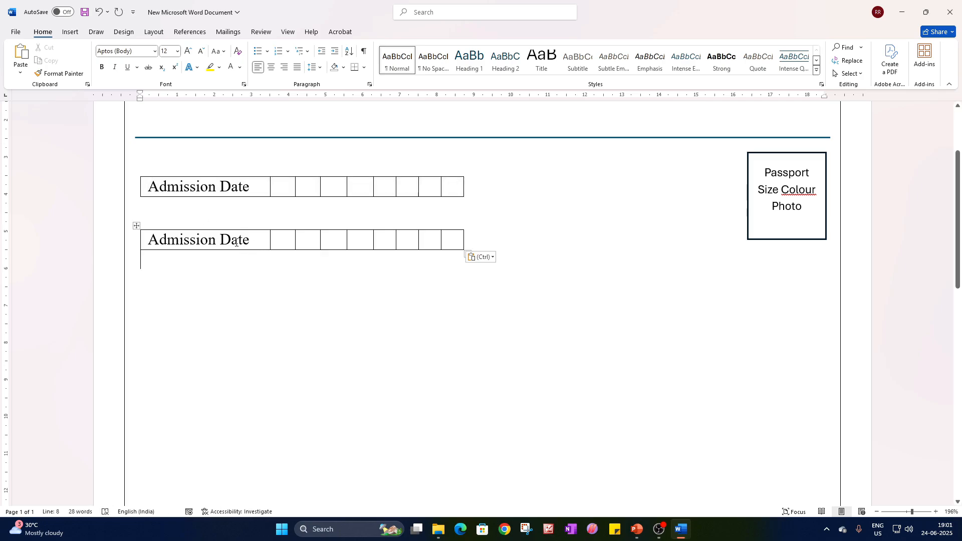
left_click_drag(290, 241, 451, 249)
key("Delete")
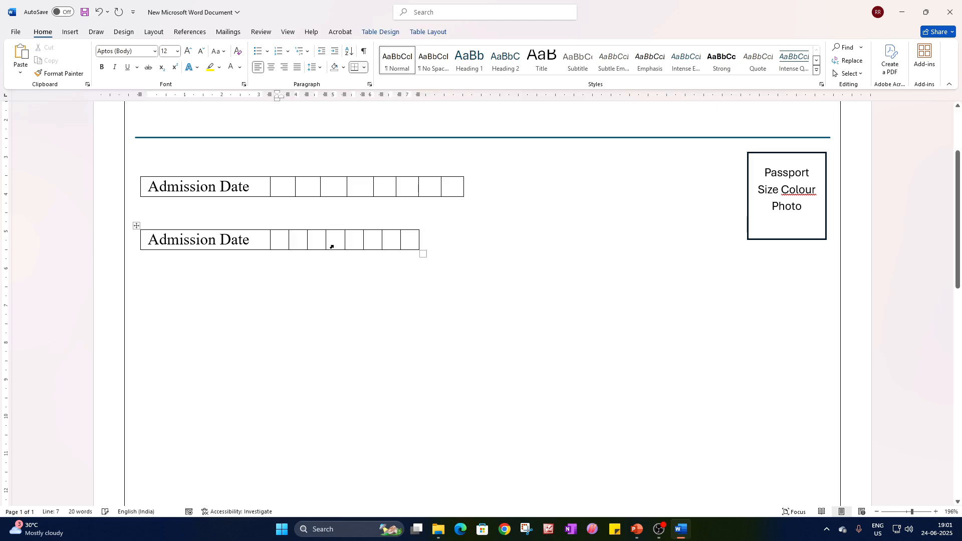
Insert sixteen more columns to the right of the eight empty cells in the copied table, in two batches of eight.
left_click_drag(275, 241, 414, 244)
right_click(412, 244)
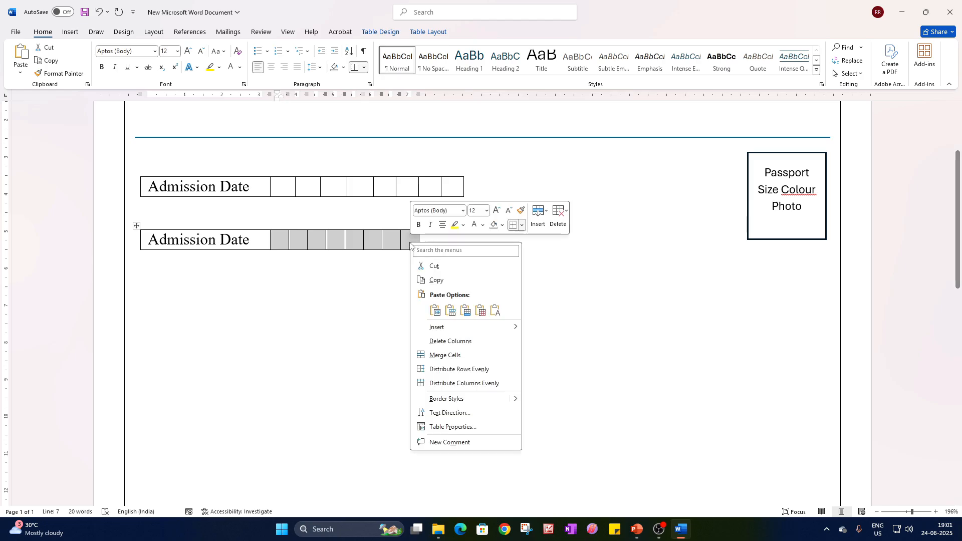
mouse_move(451, 327)
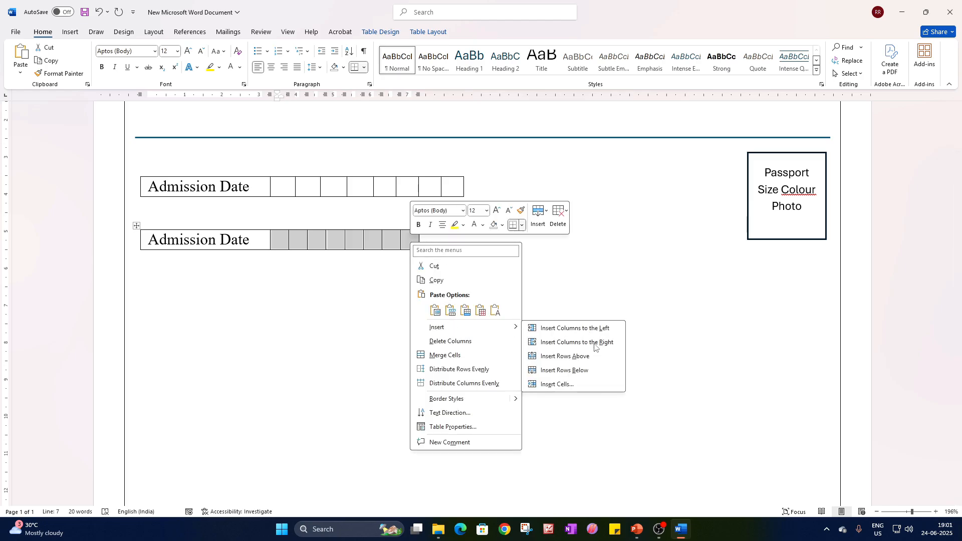
left_click(594, 342)
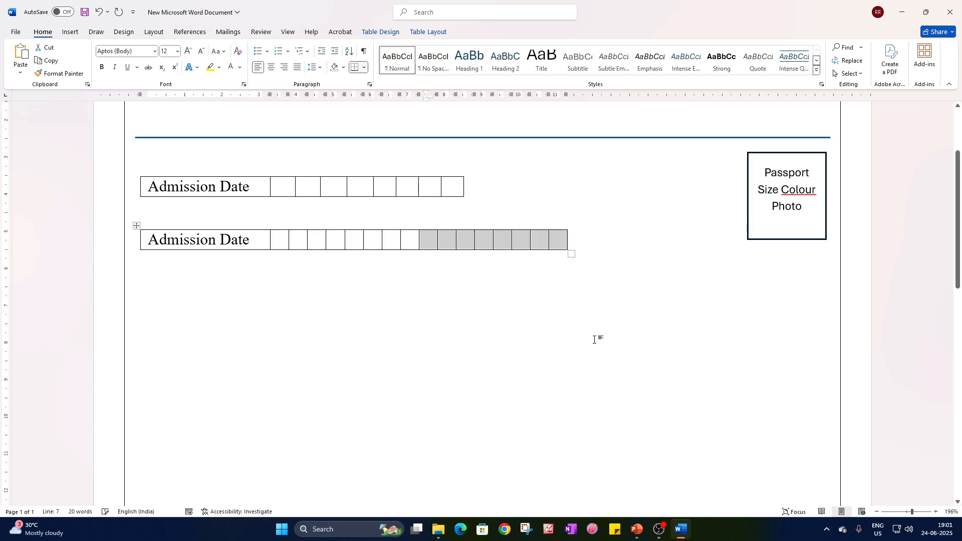
right_click(517, 241)
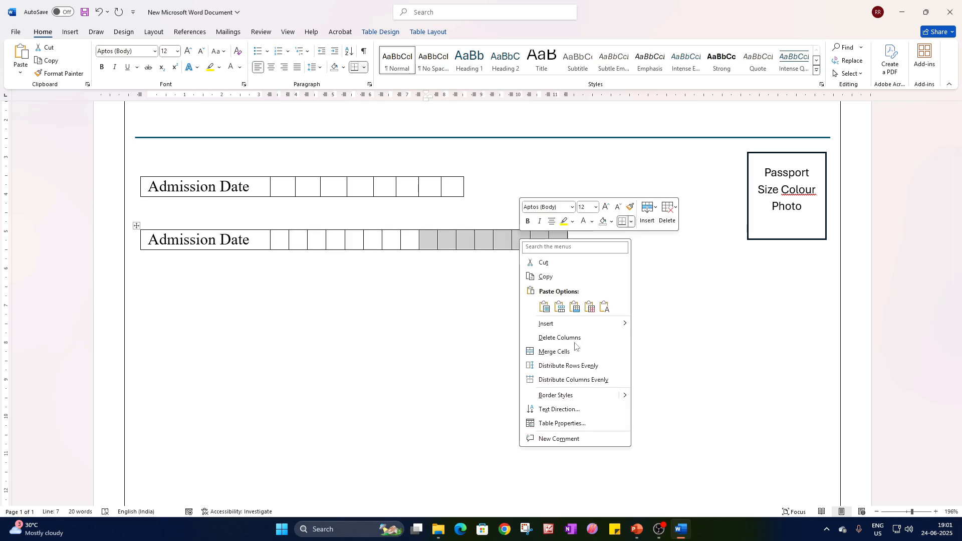
mouse_move(565, 325)
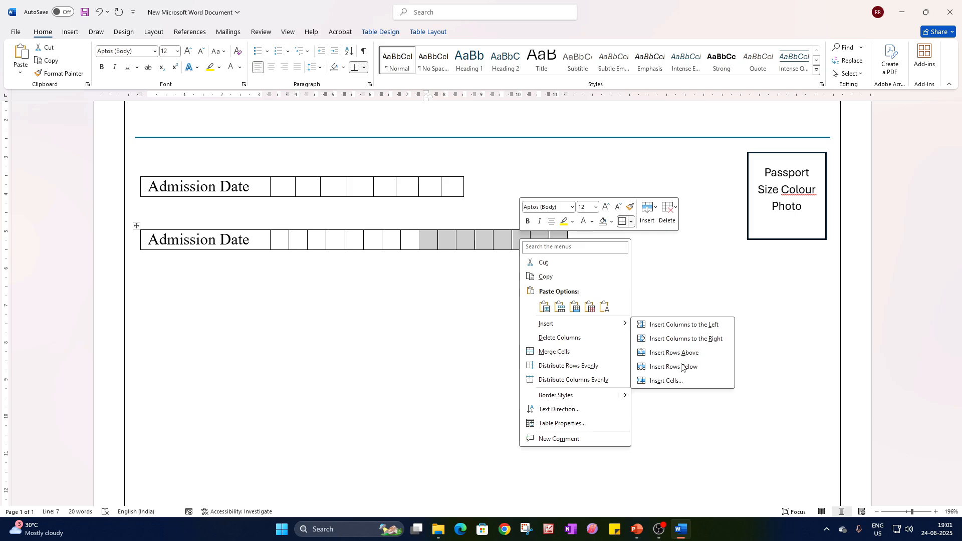
left_click(696, 340)
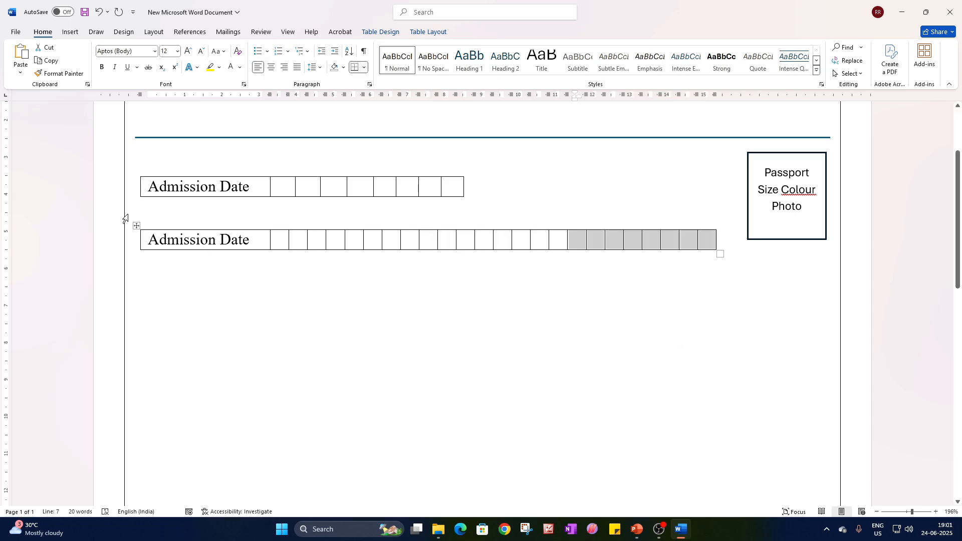
Add another blank line above the widened table and replace its Admission Date label with NAME.
left_click(166, 222)
key("Return")
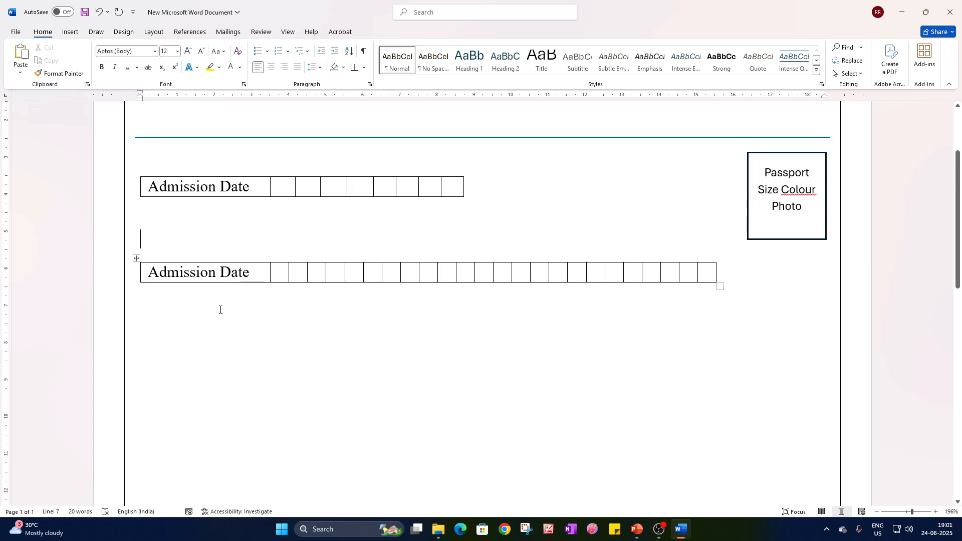
left_click_drag(250, 274, 163, 276)
type("NAME")
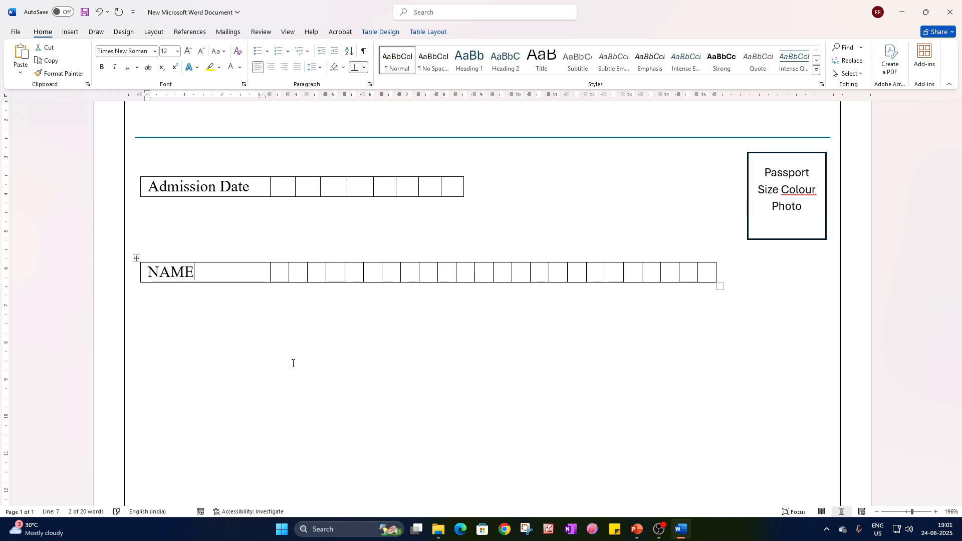
left_click(384, 396)
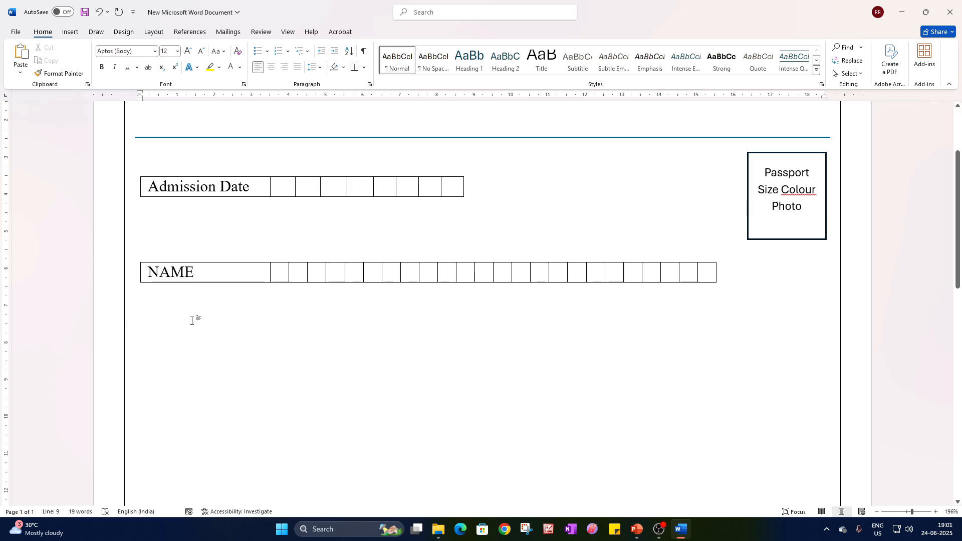
Insert a row below the NAME row and split it into its own table, with a No Spacing paragraph between the two.
left_click(137, 259)
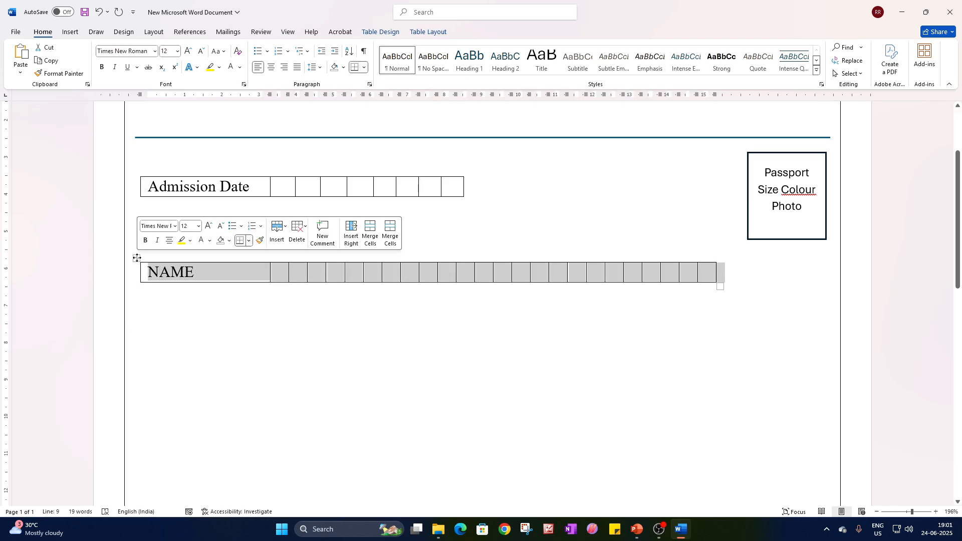
right_click(137, 258)
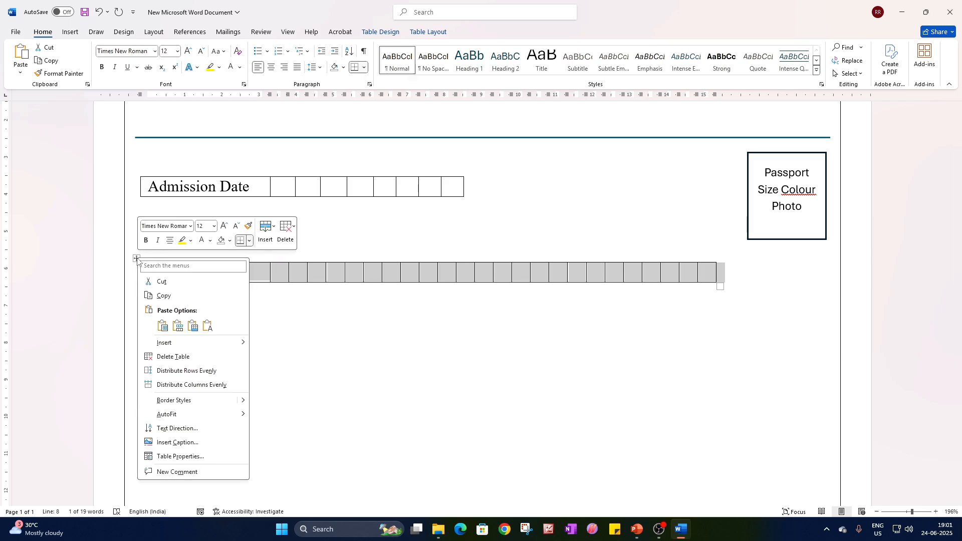
mouse_move(181, 344)
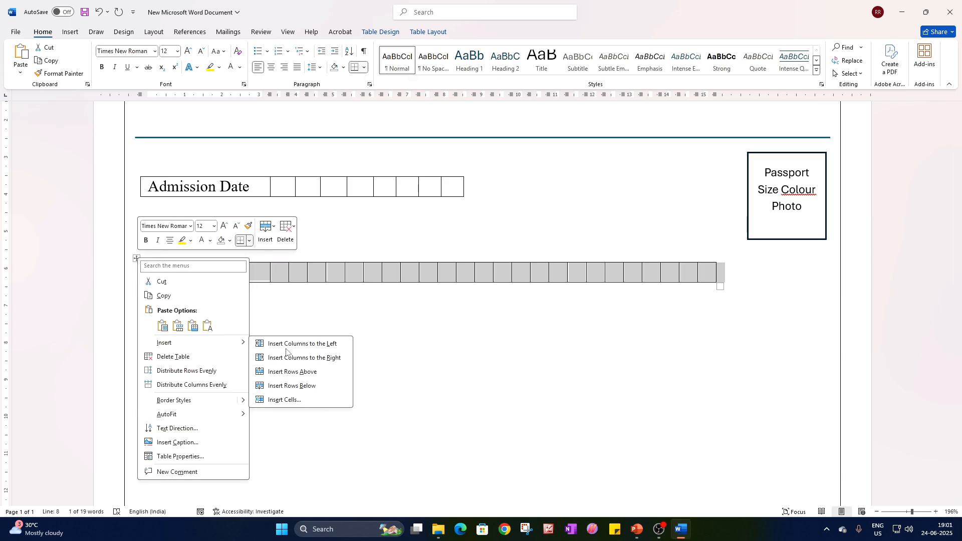
left_click(309, 387)
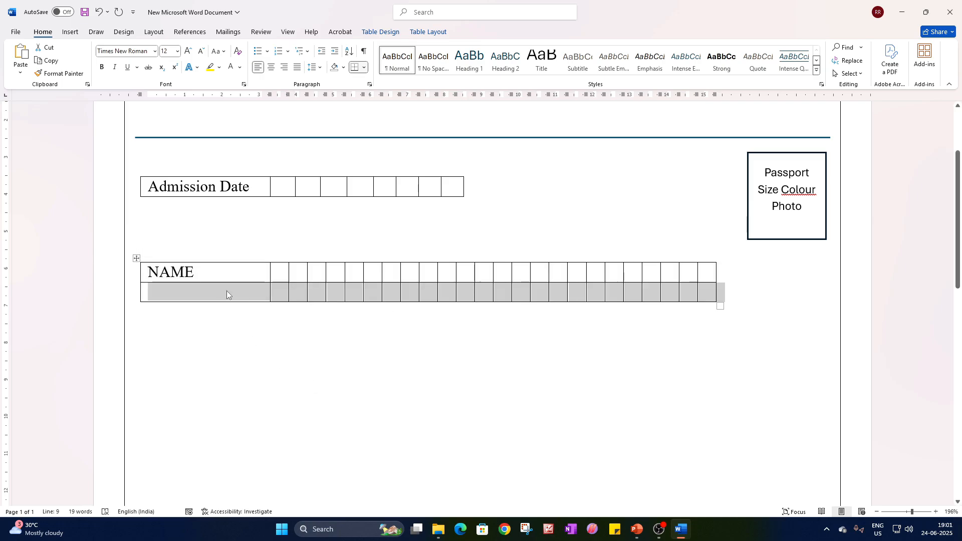
left_click(427, 33)
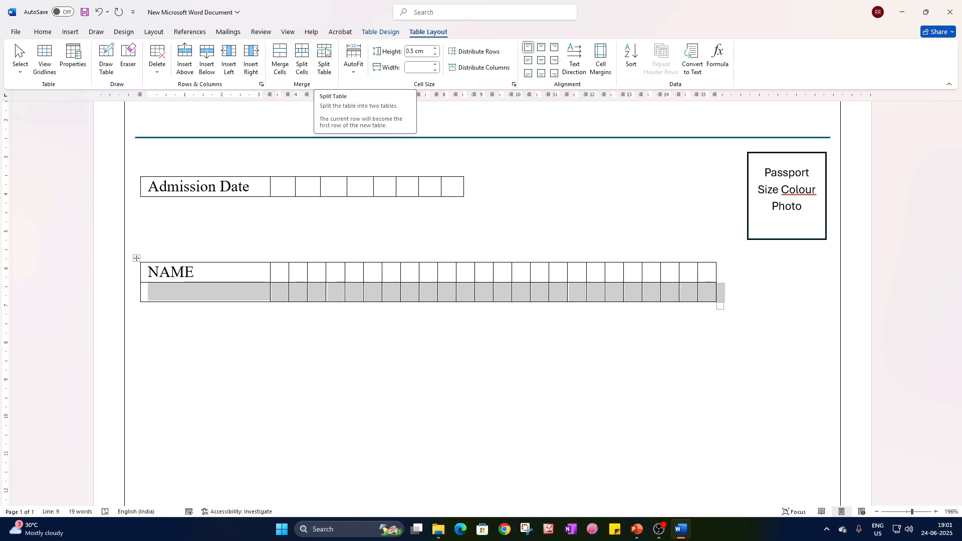
left_click(325, 55)
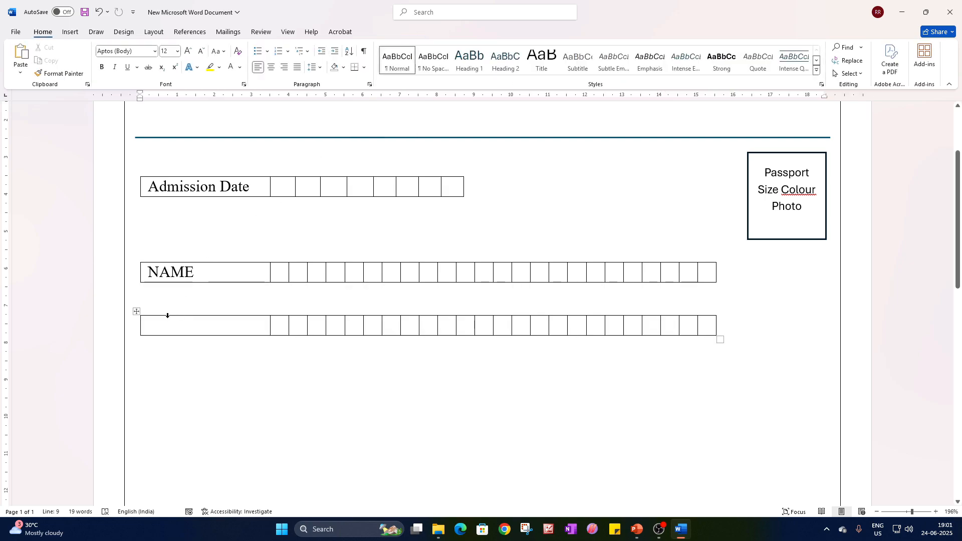
left_click(429, 74)
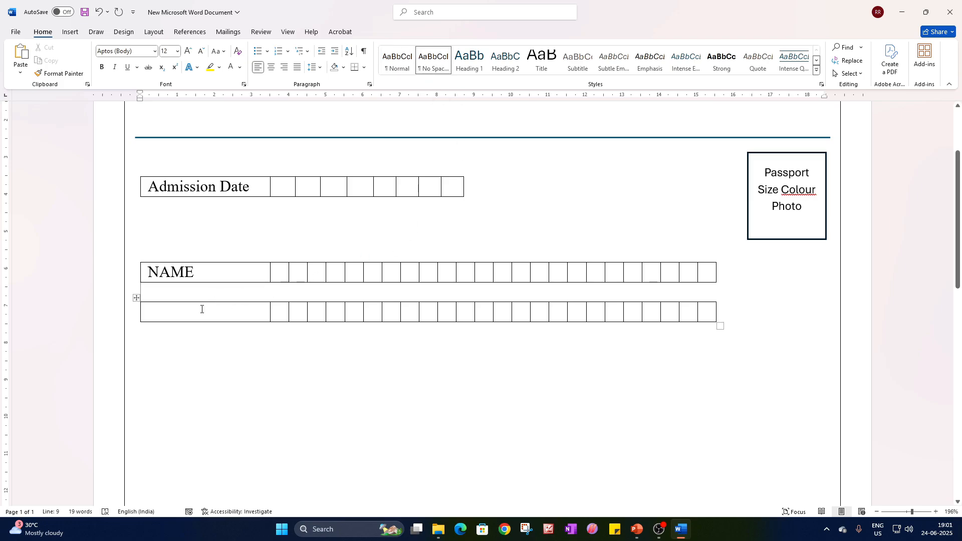
Insert a row below the blank table under NAME and split it off as another separate table with a No Spacing gap.
left_click(137, 299)
right_click(137, 301)
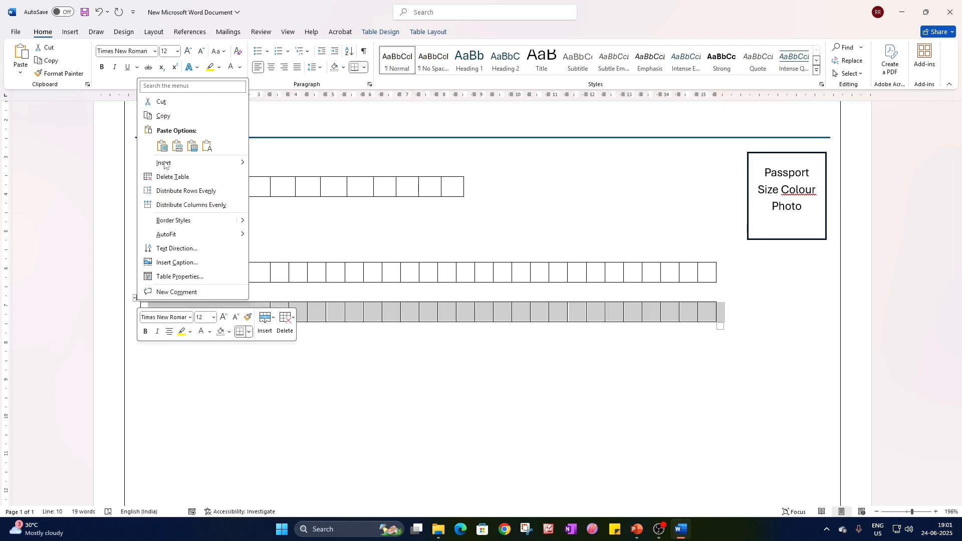
mouse_move(165, 163)
left_click(306, 208)
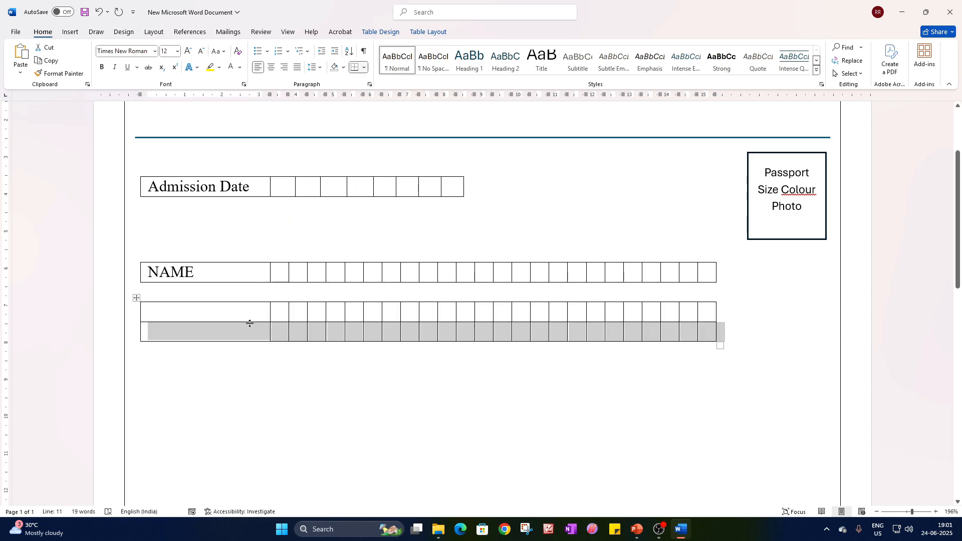
left_click(429, 31)
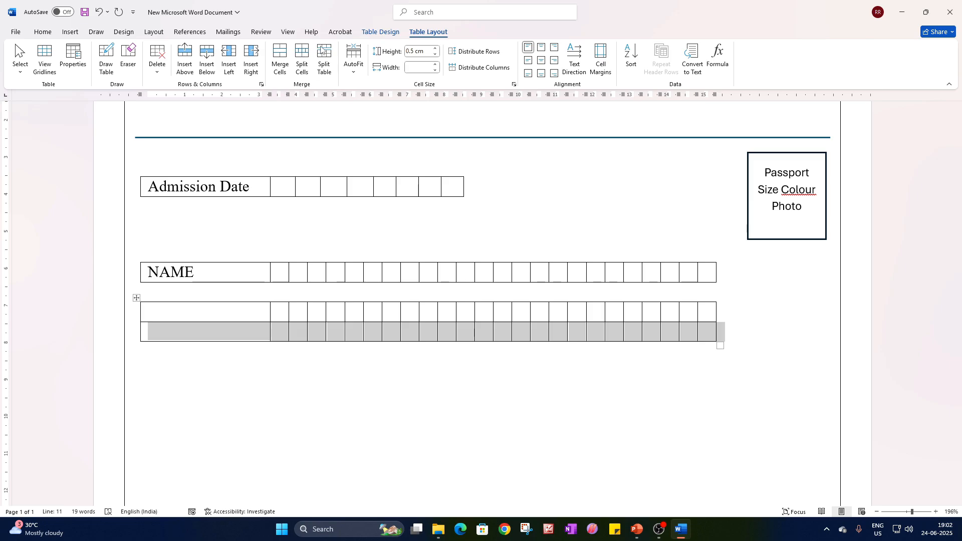
left_click(322, 50)
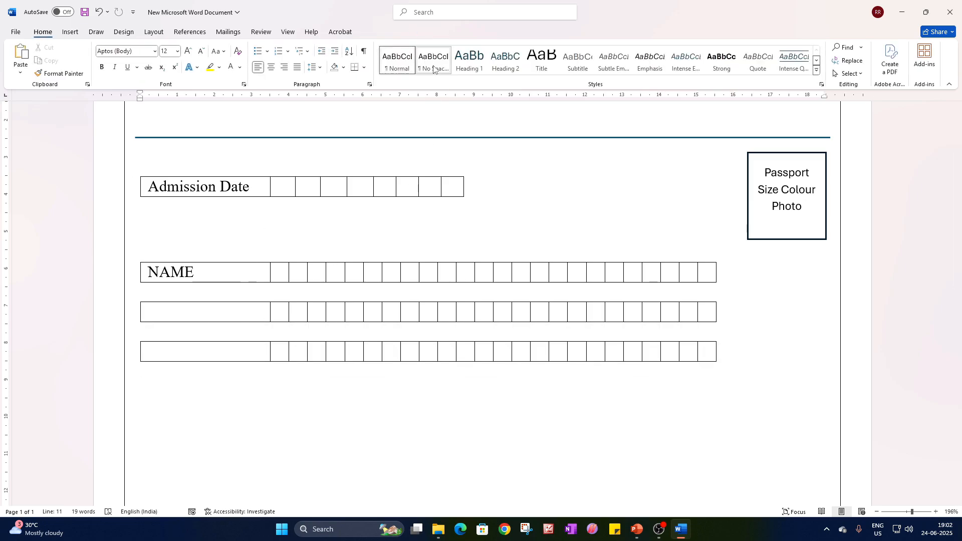
Paste a copy of the lowest blank table beneath it and apply the No Spacing style to the paragraph between them.
left_click(154, 347)
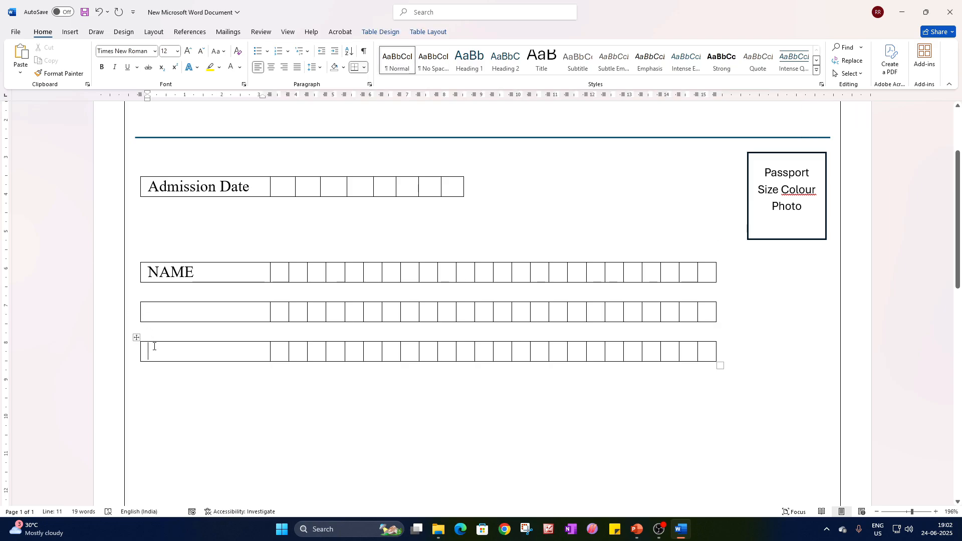
left_click(136, 337)
left_click(161, 368)
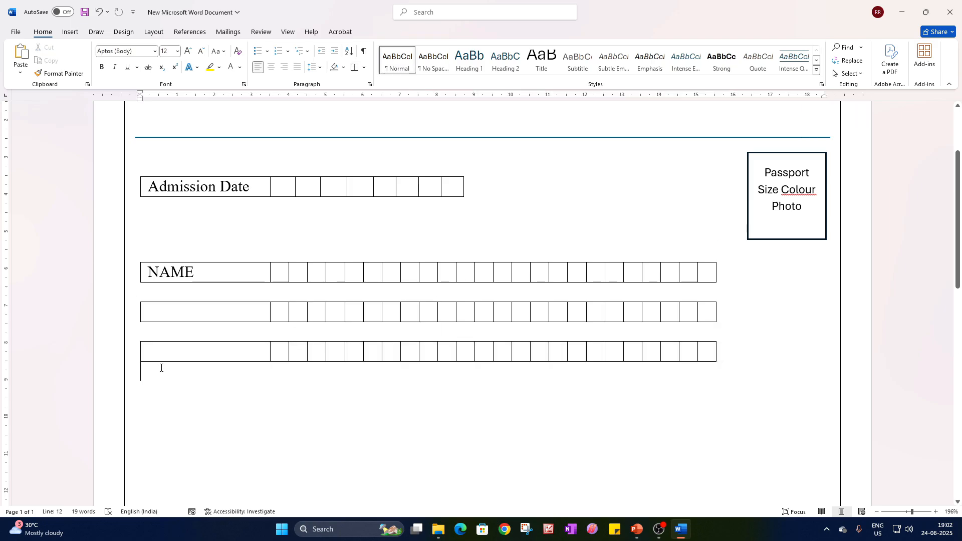
key("Return")
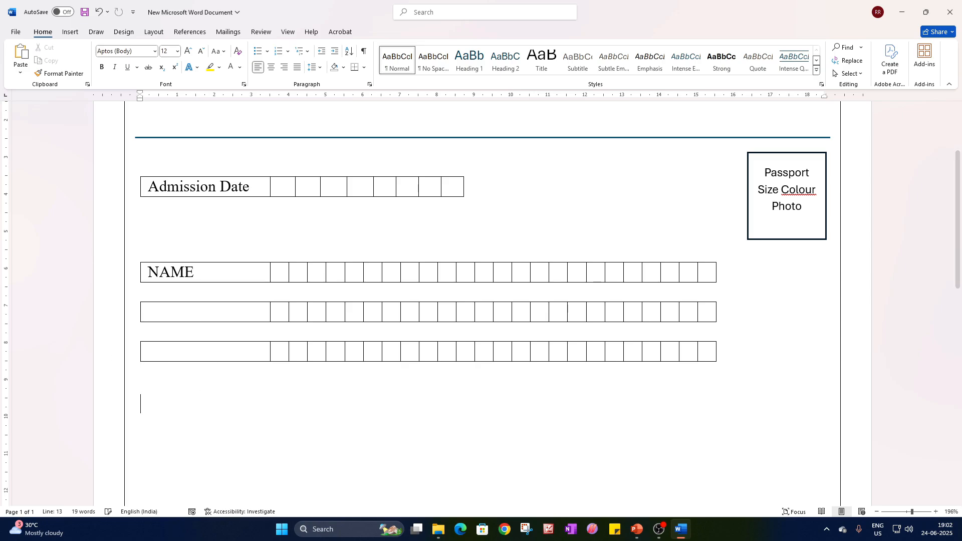
key("ctrl+v")
left_click(167, 370)
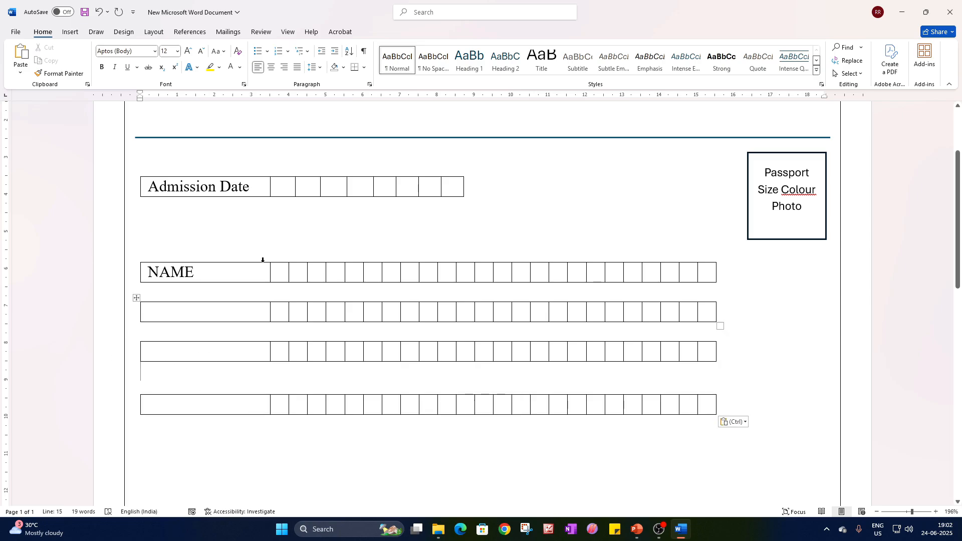
left_click(433, 69)
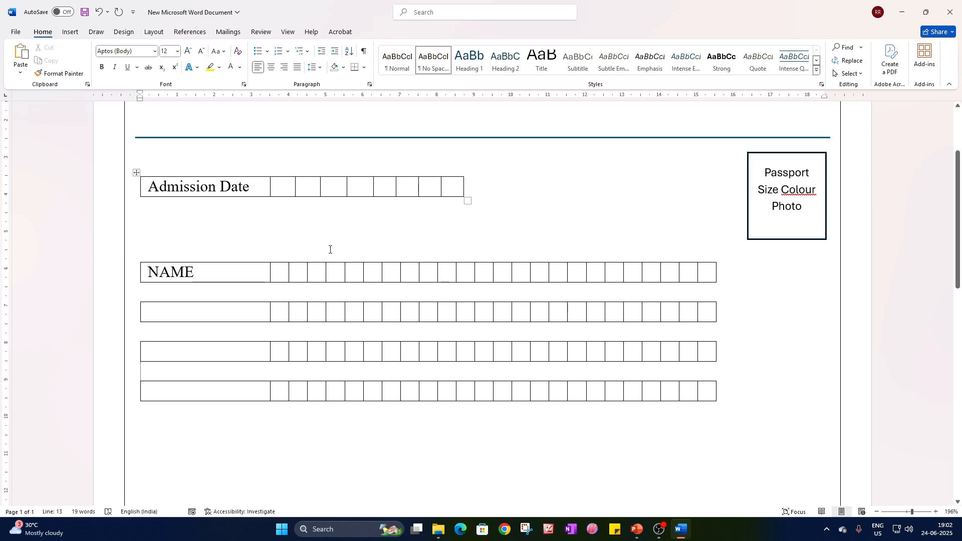
Paste one more copy of the blank table as the fifth row of boxes, separated by a No Spacing paragraph.
left_click(162, 412)
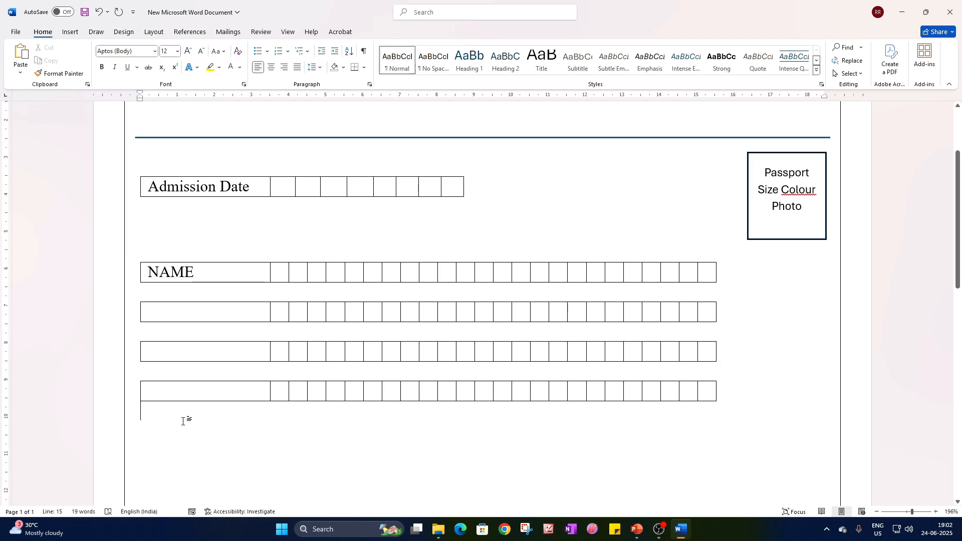
key("ctrl+v")
key("Return")
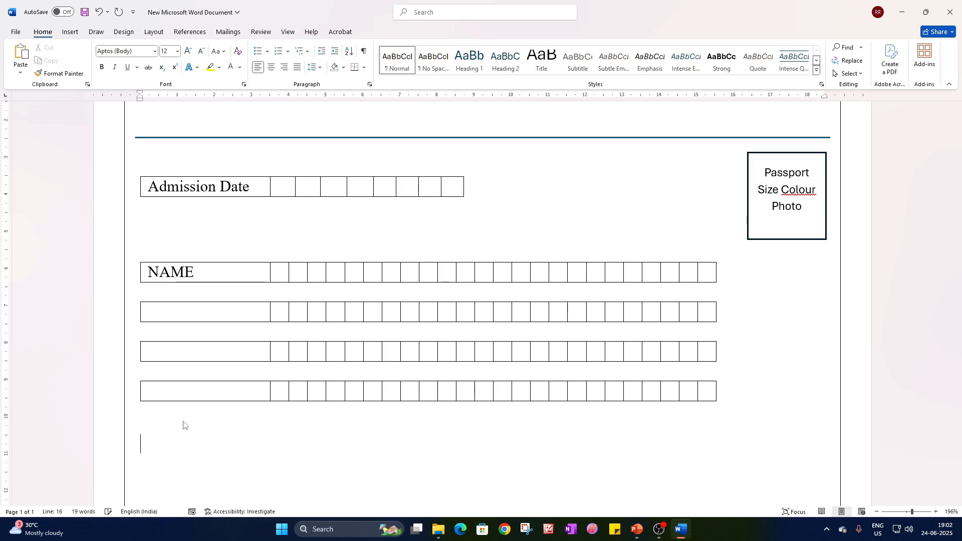
key("ctrl+v")
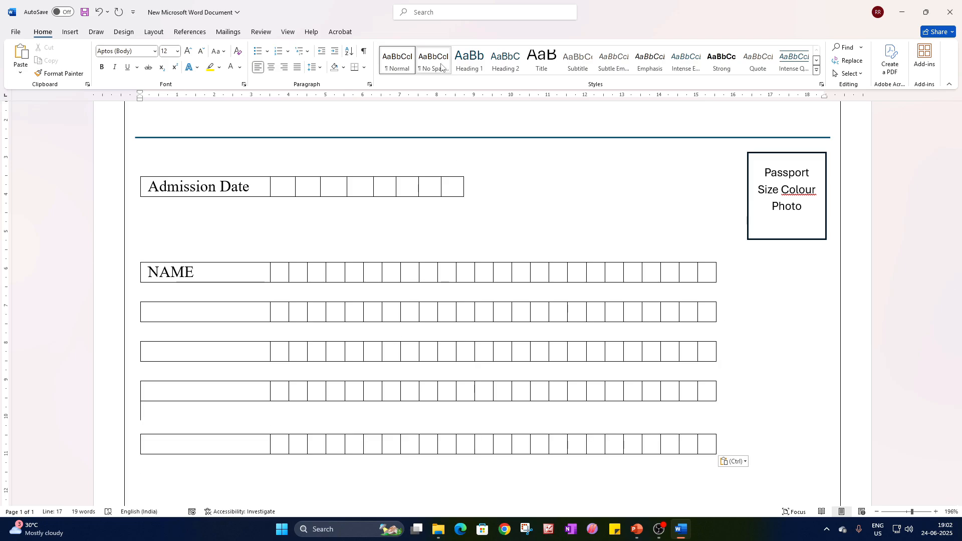
key("BackSpace")
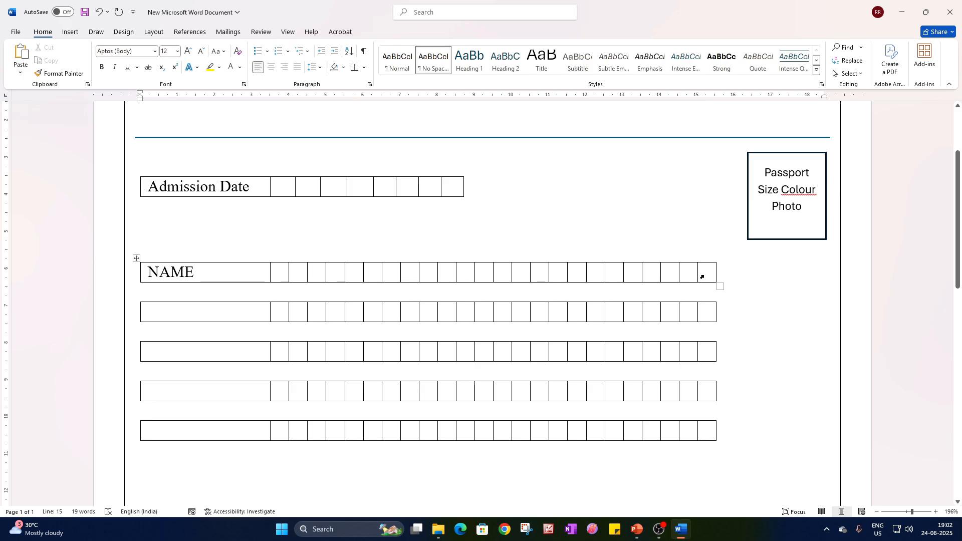
left_click_drag(700, 276, 605, 271)
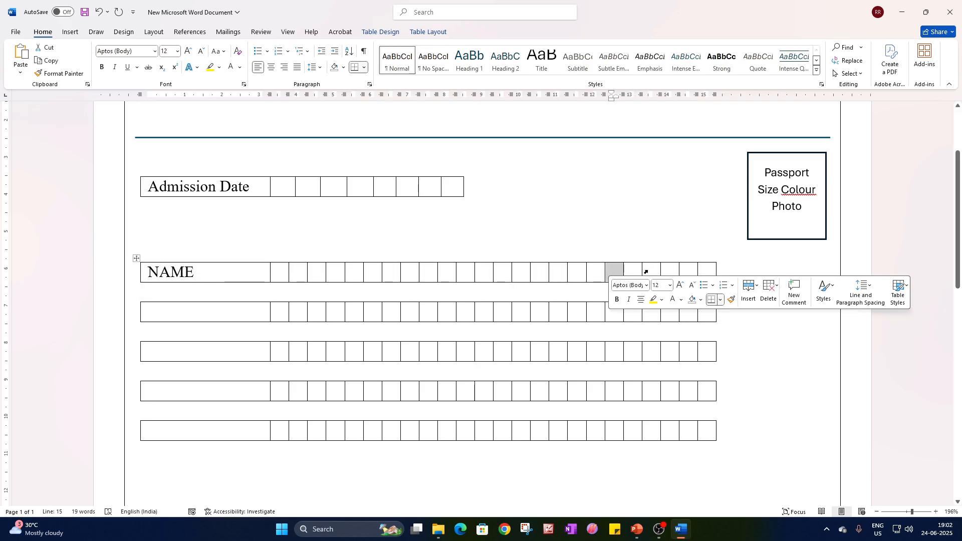
left_click(633, 264)
left_click(682, 262)
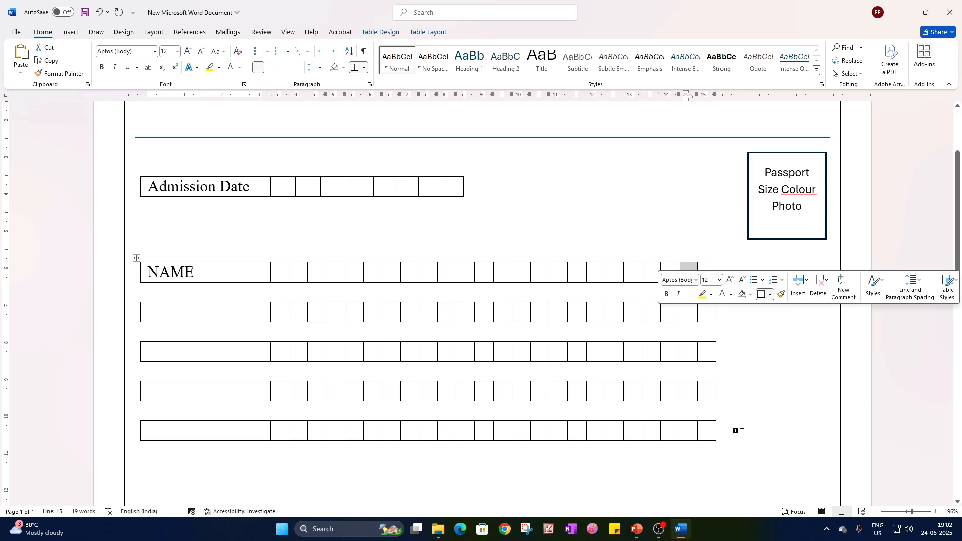
left_click(735, 450)
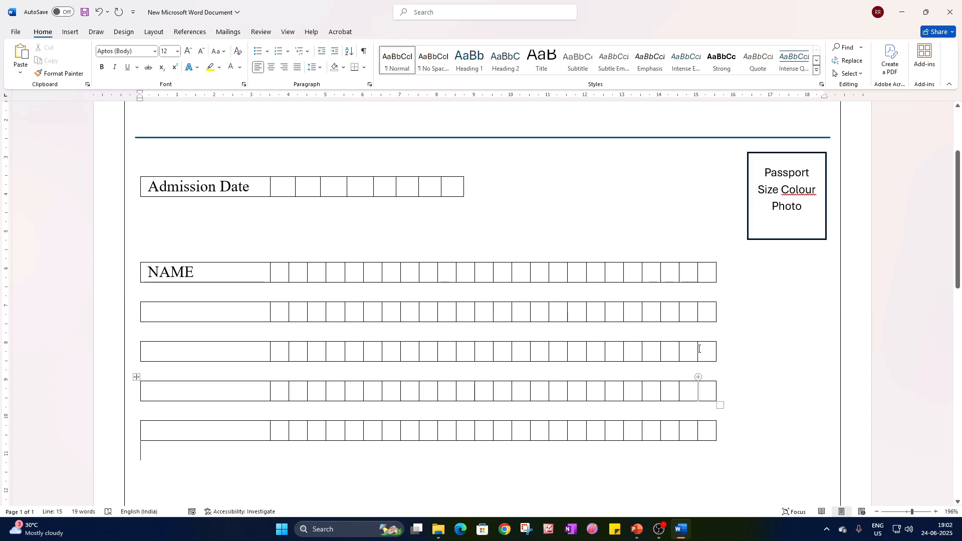
Extend the NAME row with six more boxes by inserting three columns to the right of its last boxes twice.
left_click(677, 273)
left_click_drag(673, 275, 707, 280)
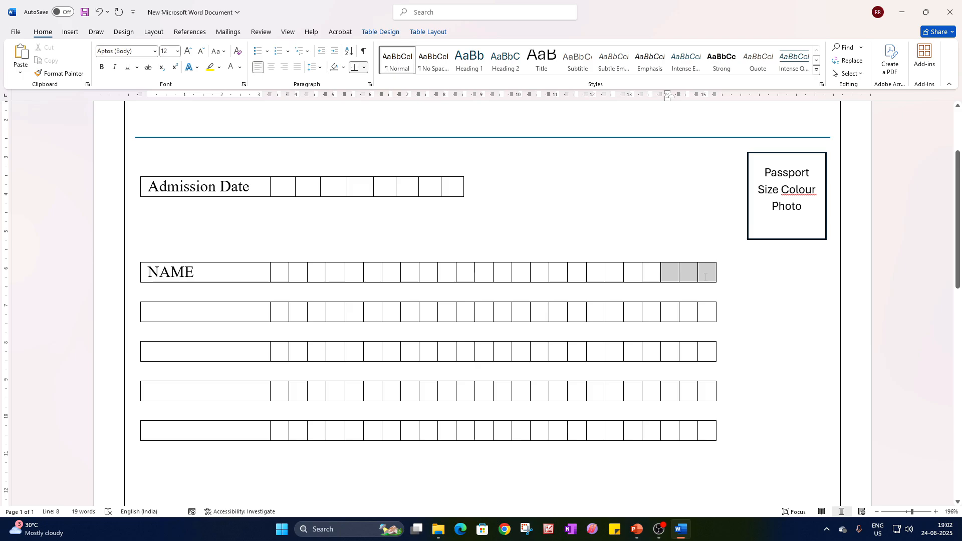
right_click(707, 279)
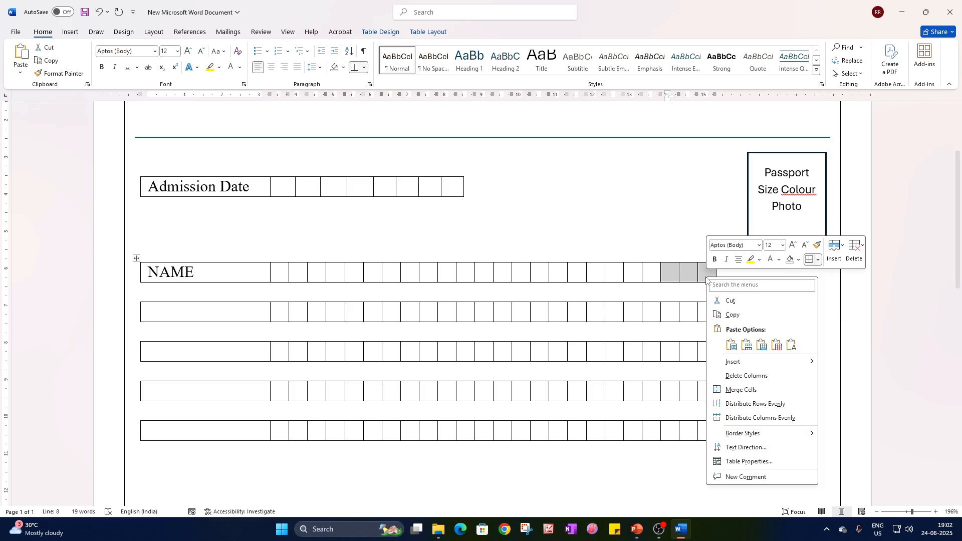
mouse_move(747, 362)
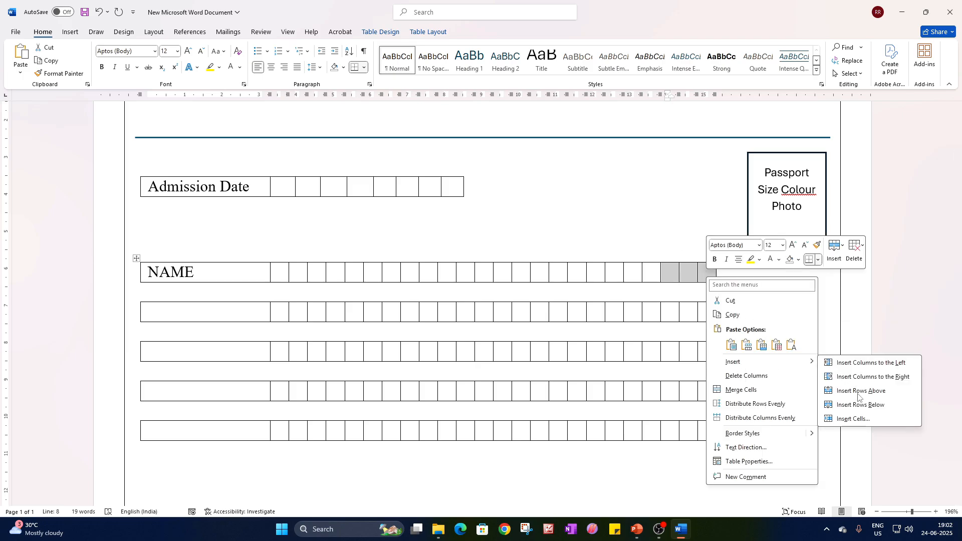
left_click(872, 376)
right_click(763, 278)
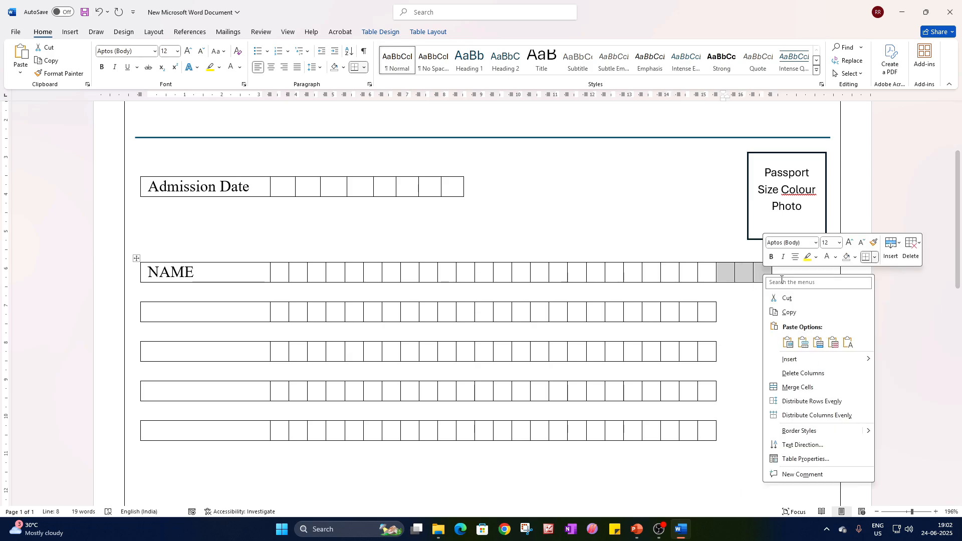
mouse_move(796, 361)
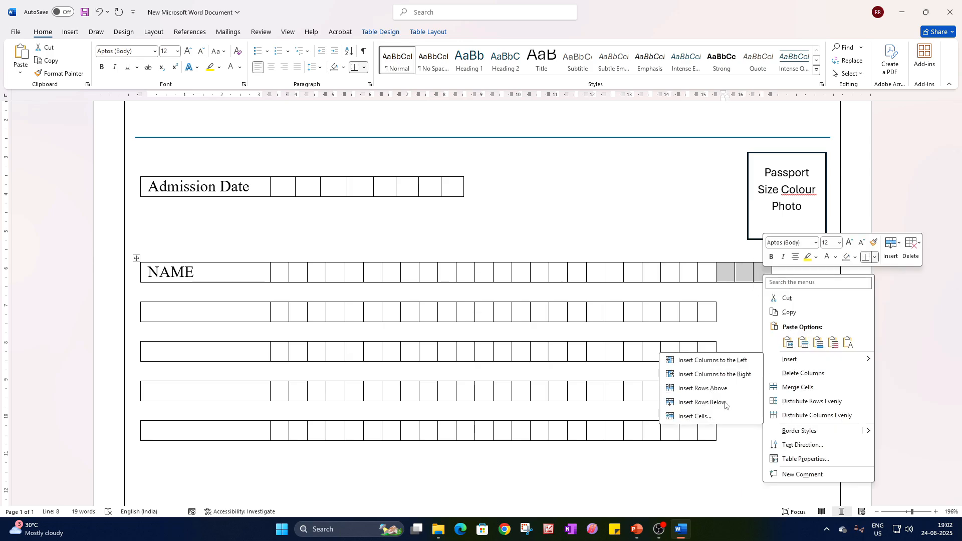
left_click(731, 374)
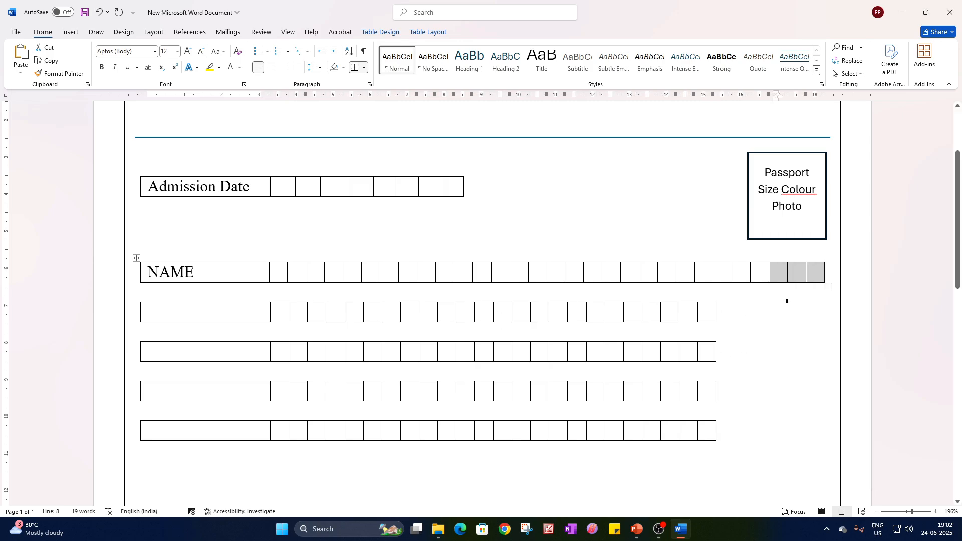
left_click(787, 301)
Delete the four blank box tables below the NAME row.
left_click(136, 299)
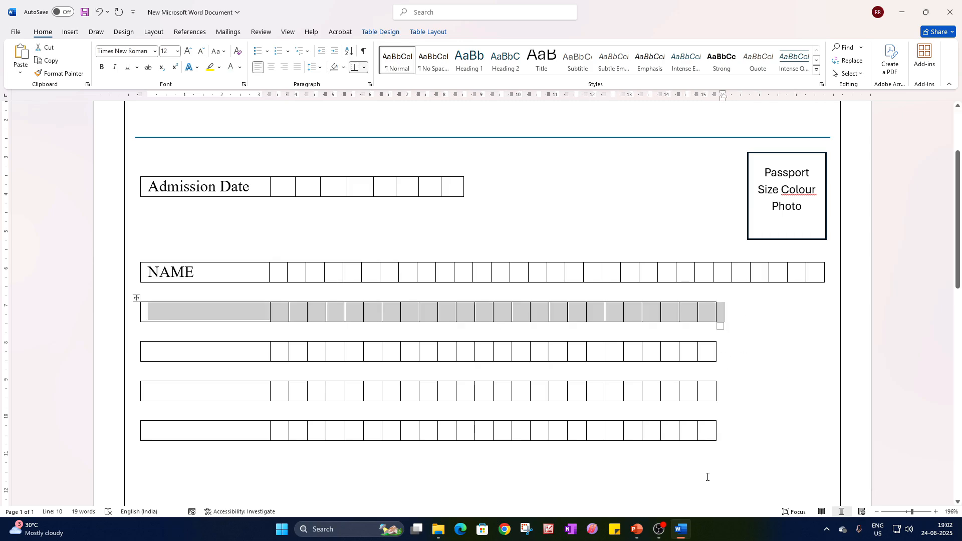
left_click(726, 437, "shift")
key("BackSpace")
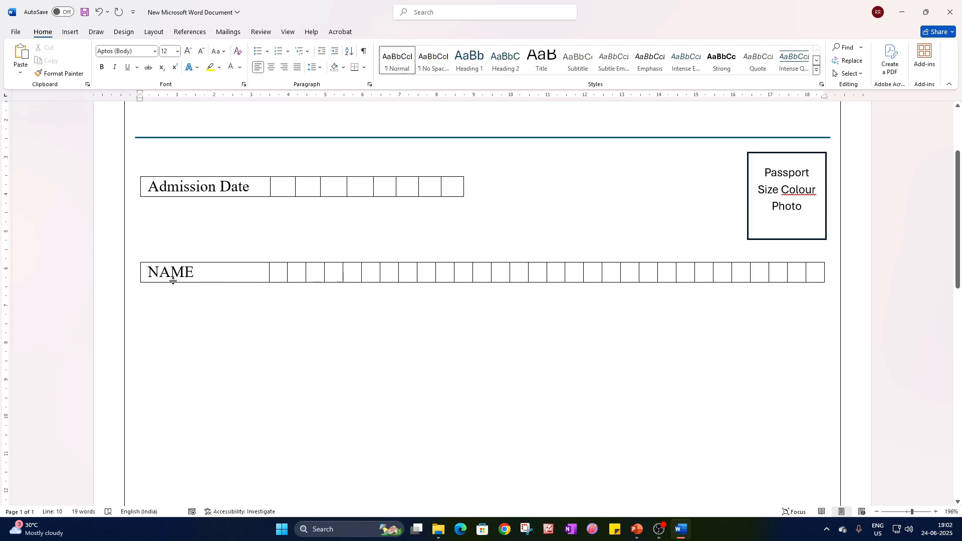
Copy the extended NAME table and paste six copies of it below.
left_click(135, 259)
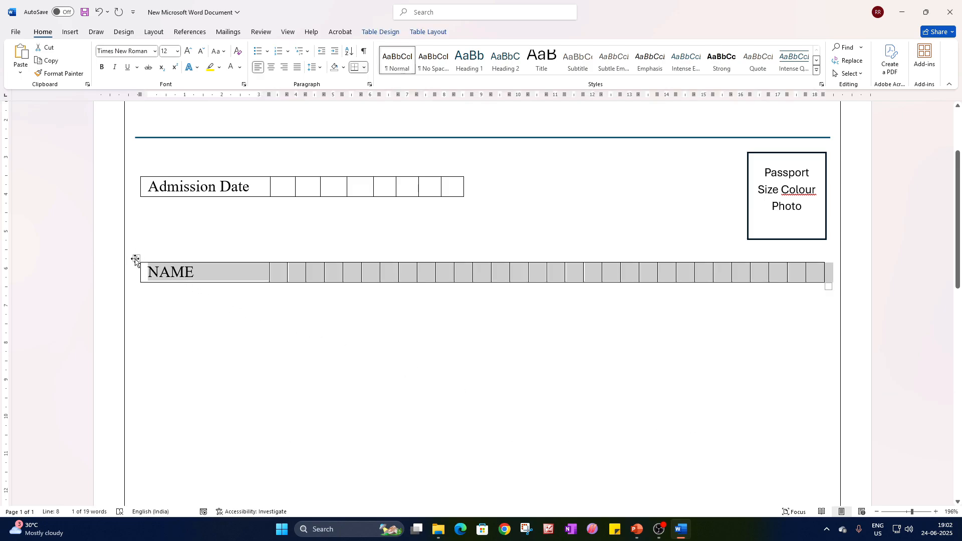
left_click(162, 299)
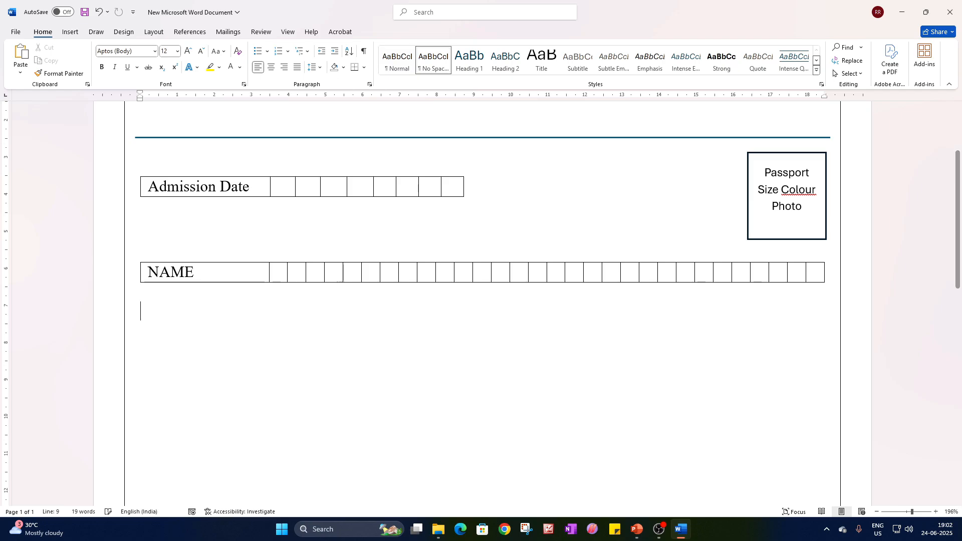
key("ctrl+v")
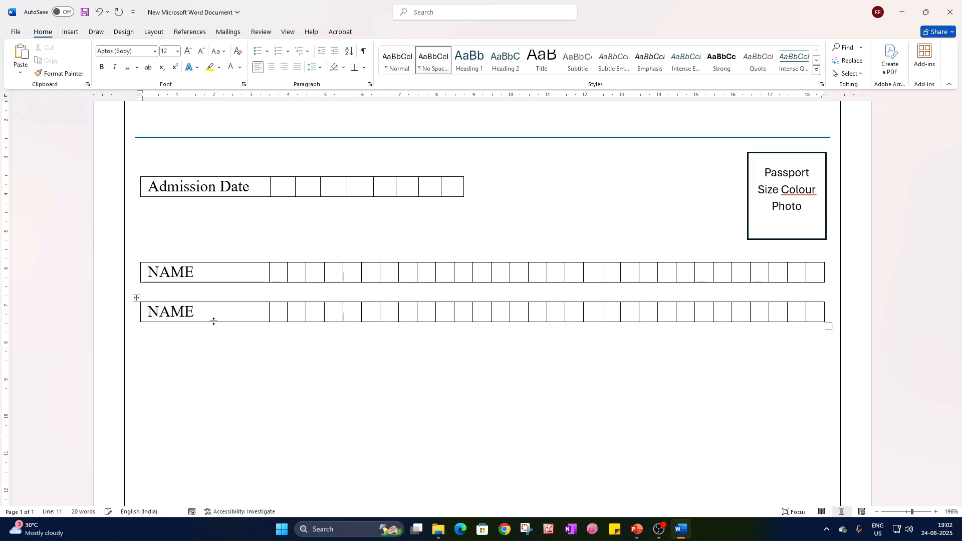
key("ctrl+v")
key("ctrl+v")
key("ctrl+v")
key("ctrl+v")
key("ctrl+v")
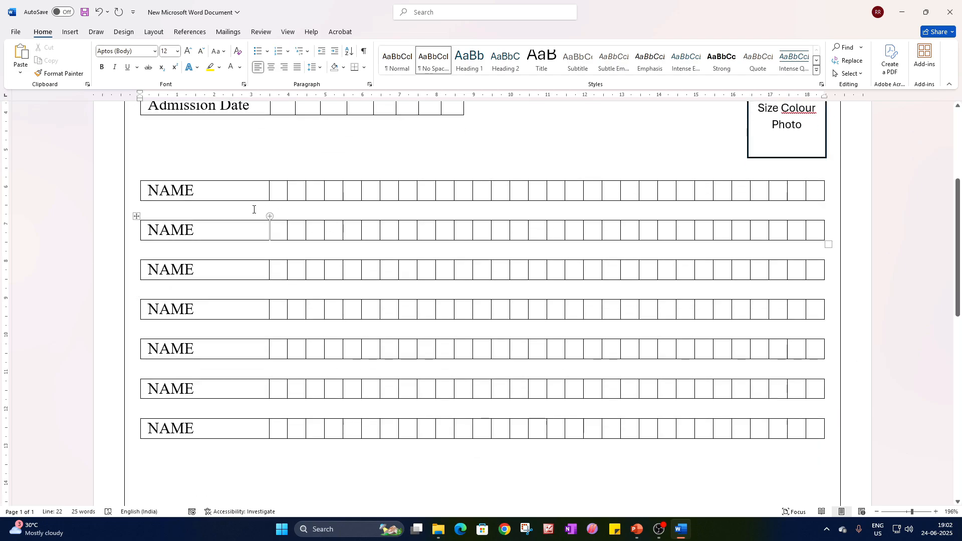
Replace the label in the second NAME row with FATHER'S NAME.
left_click_drag(210, 229, 139, 225)
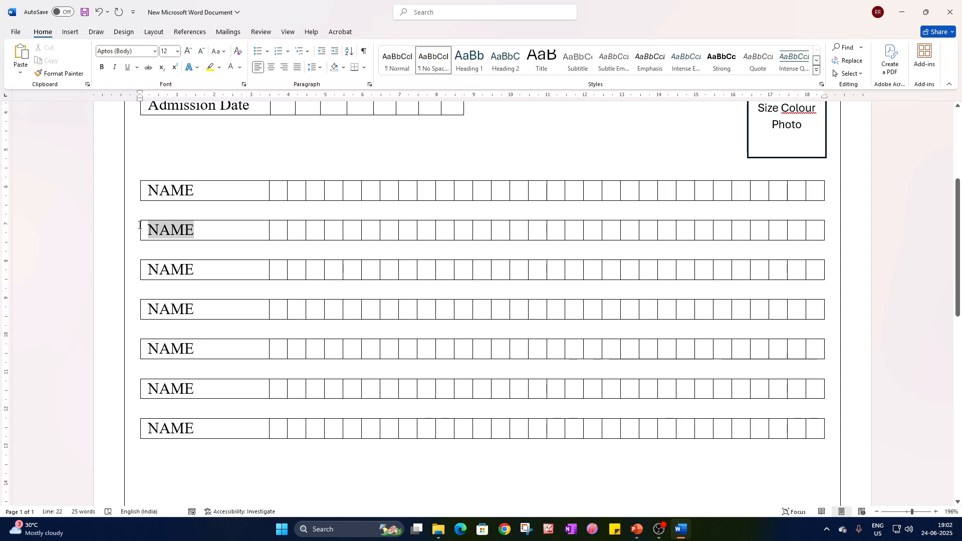
type("FATHE")
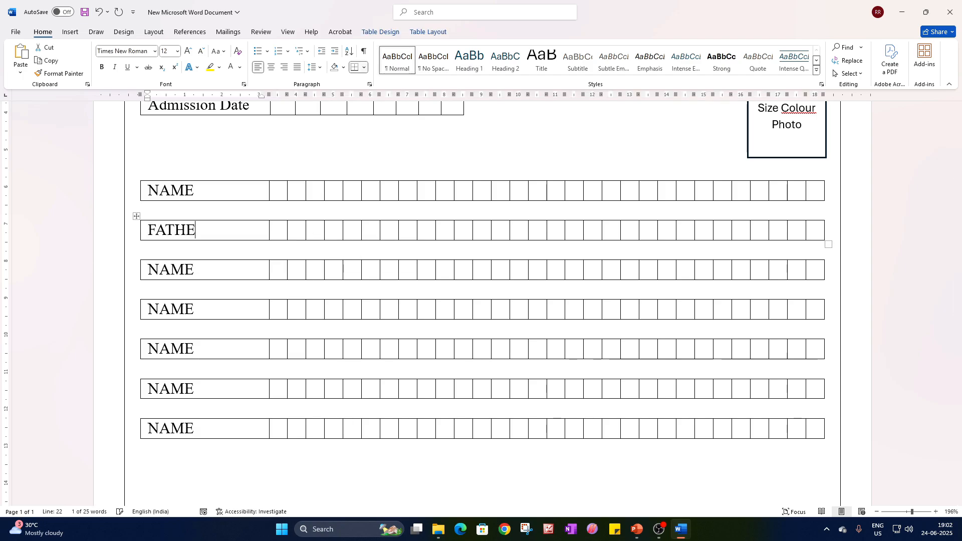
type("R'S ")
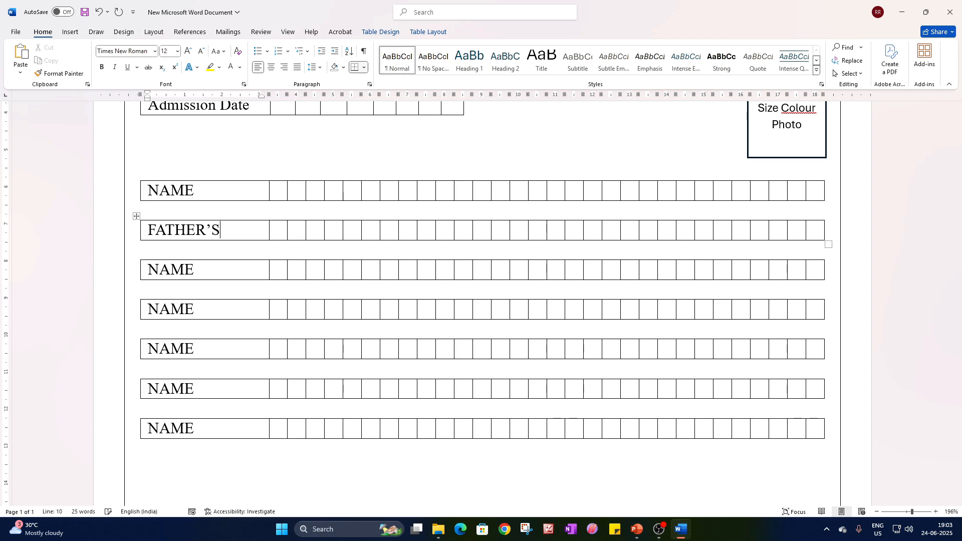
type("NAME")
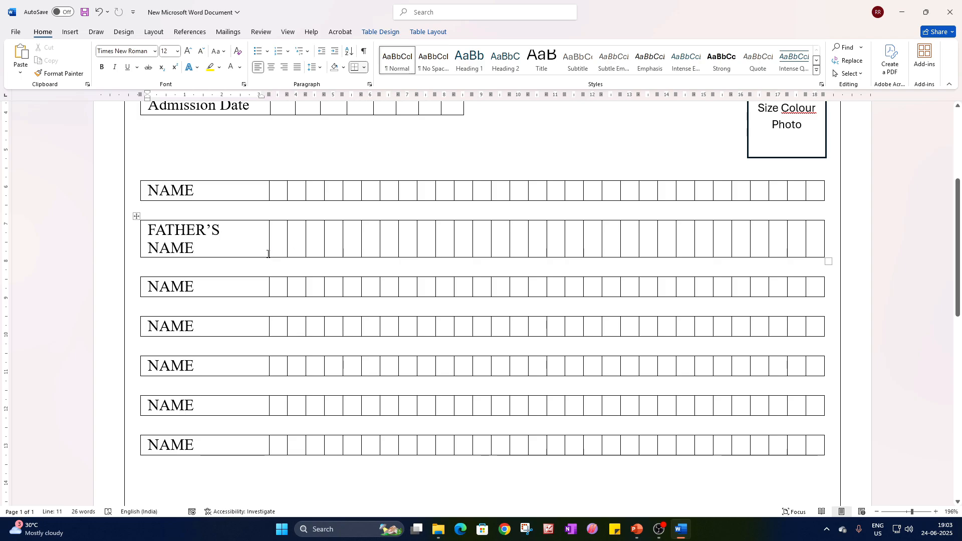
Merge the FATHER'S NAME label cell with the three boxes beside it so the label fits on one line.
left_click_drag(322, 244, 245, 241)
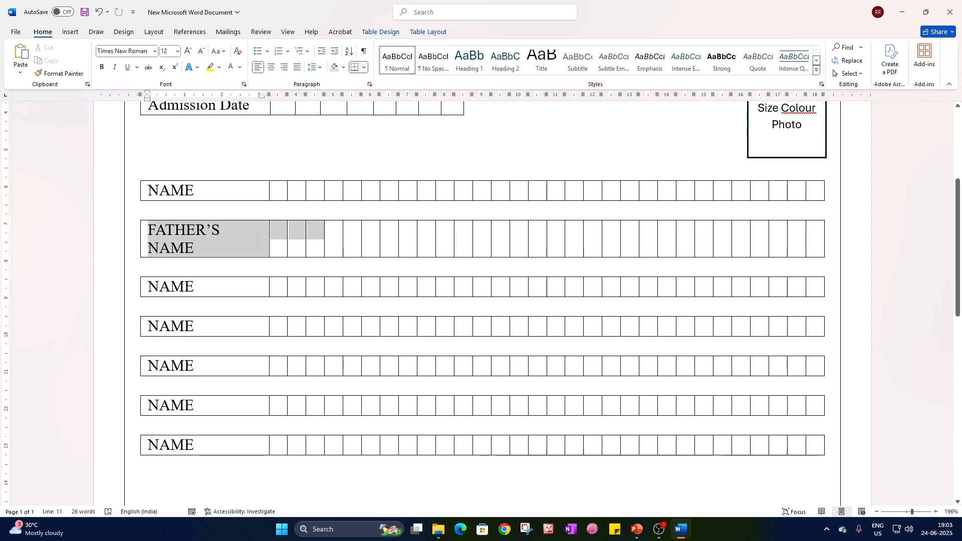
right_click(246, 241)
left_click(289, 353)
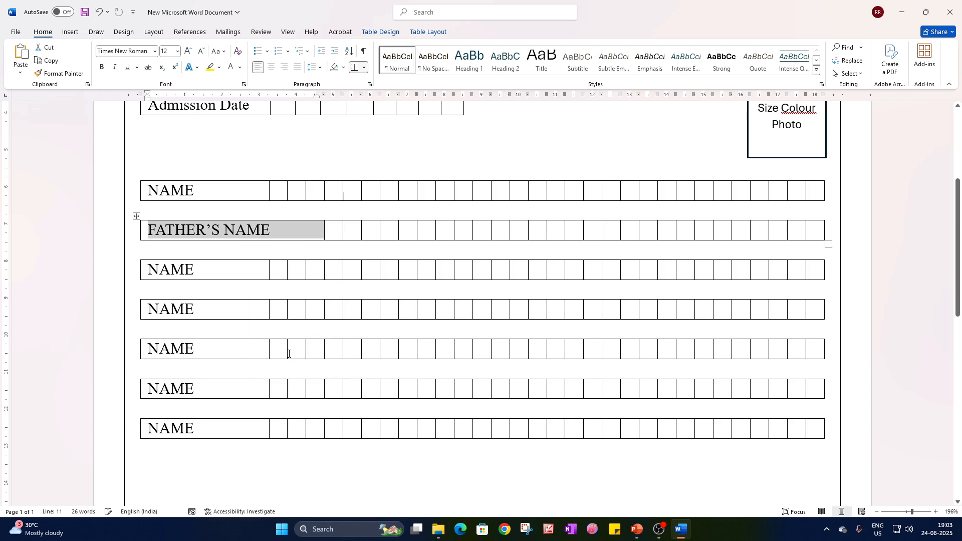
left_click(292, 304)
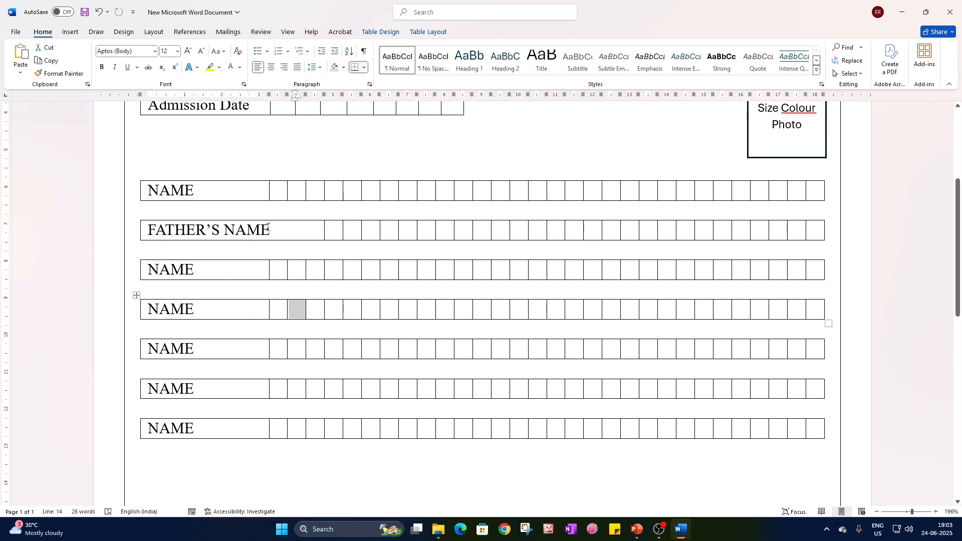
Copy the FATHER'S NAME label over the third row's label and change its wording to MOTHERS NAME.
left_click_drag(268, 227, 147, 229)
left_click_drag(194, 270, 148, 270)
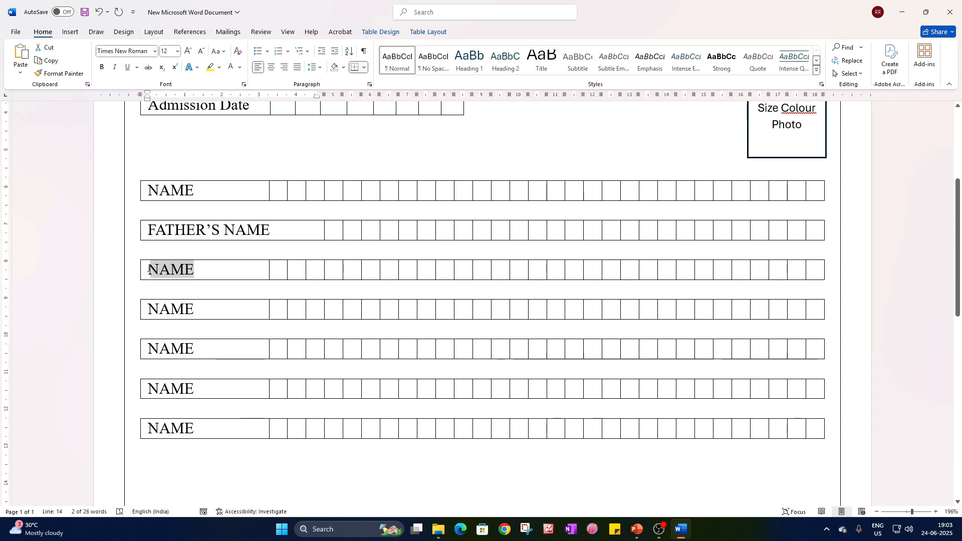
key("ctrl+v")
double_click(171, 271)
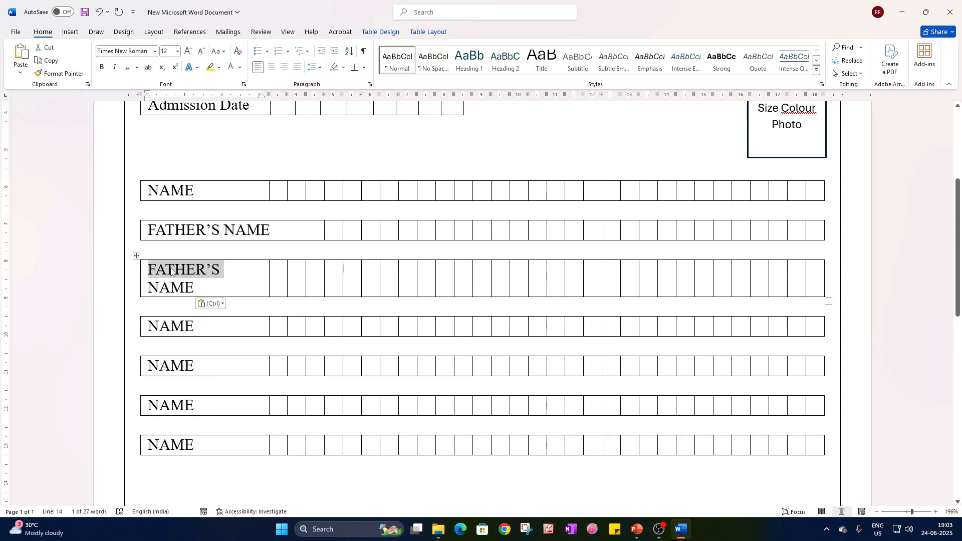
type("MOTHER")
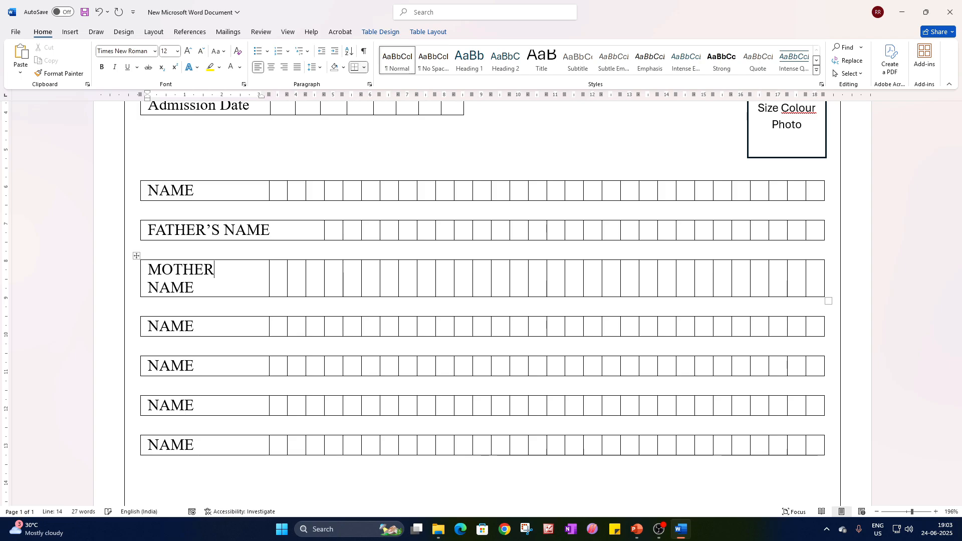
type("'S")
triple_click(222, 275)
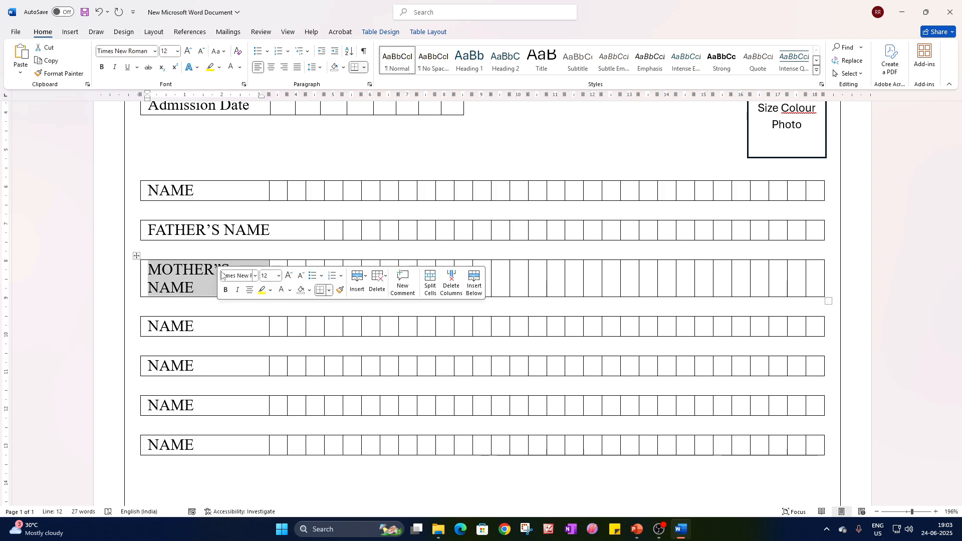
left_click(221, 271)
key("BackSpace")
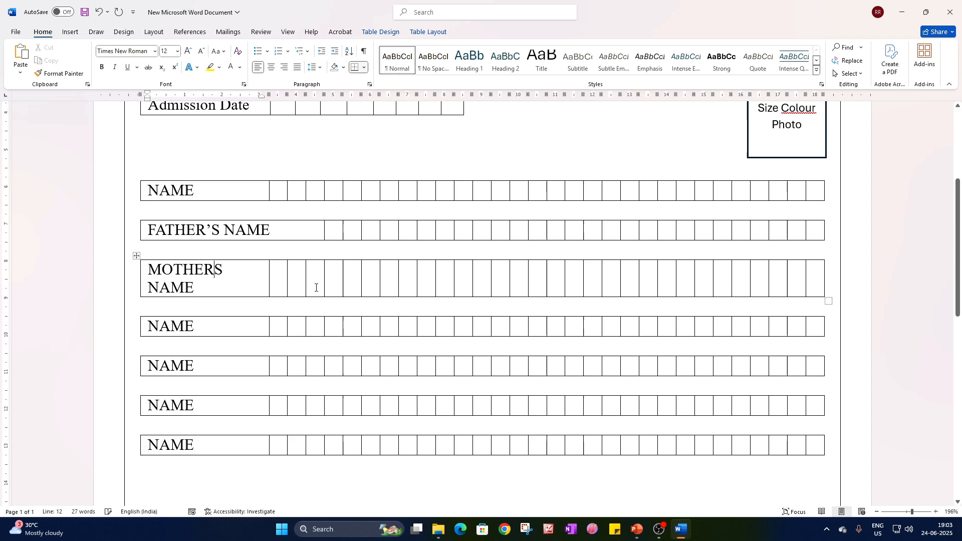
Merge the MOTHERS NAME label cell with the three boxes beside it.
left_click_drag(315, 285, 230, 280)
right_click(231, 280)
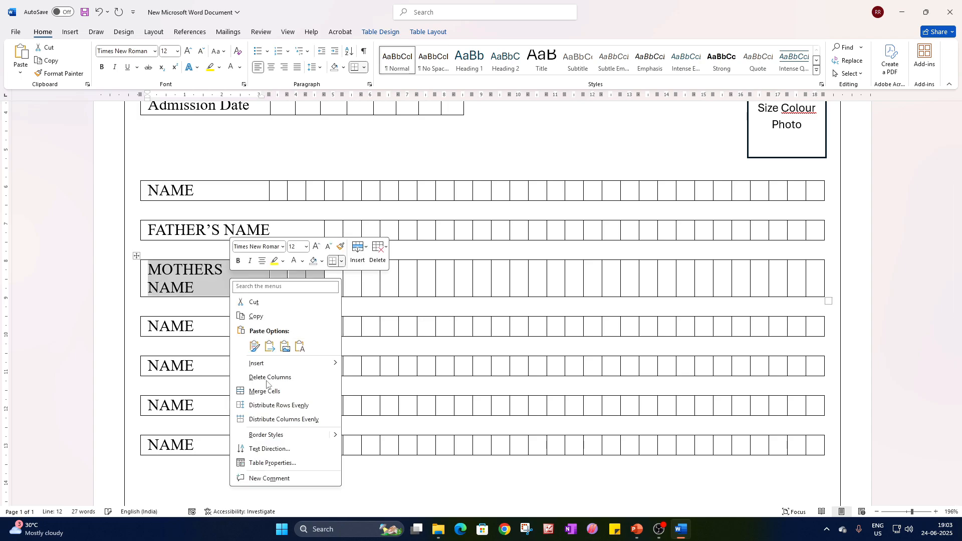
left_click(263, 392)
left_click(279, 290)
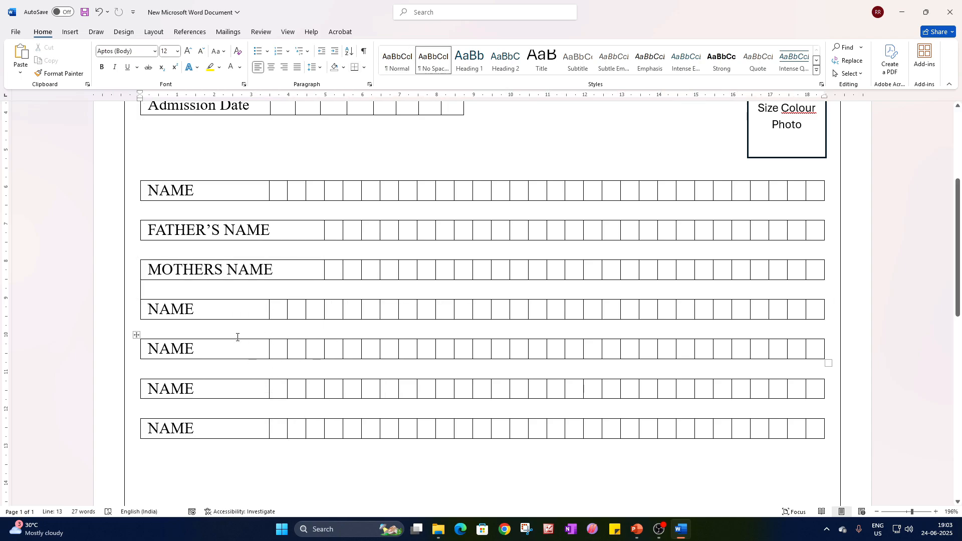
Relabel the fourth row GENDER and enter M and F in the first two boxes after the label.
left_click_drag(225, 309, 146, 303)
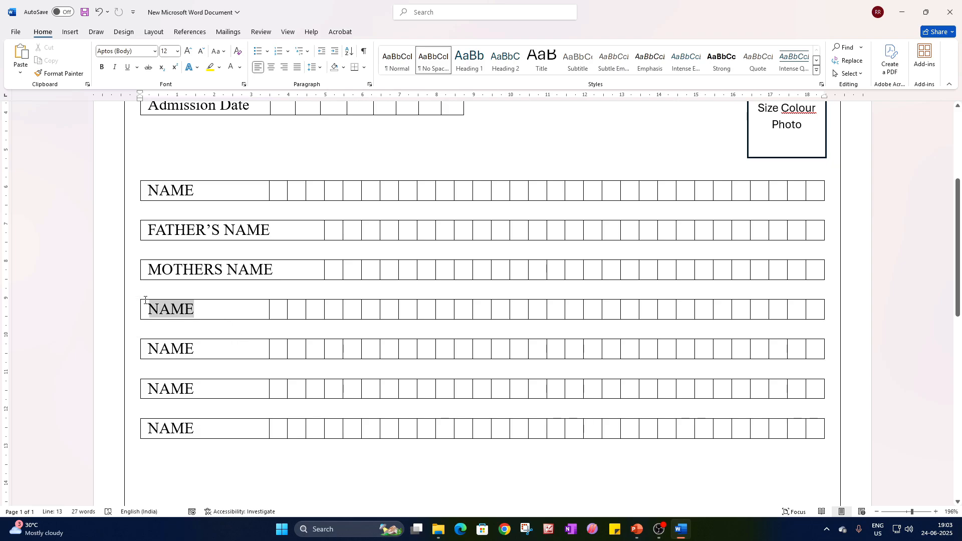
type("GENDER")
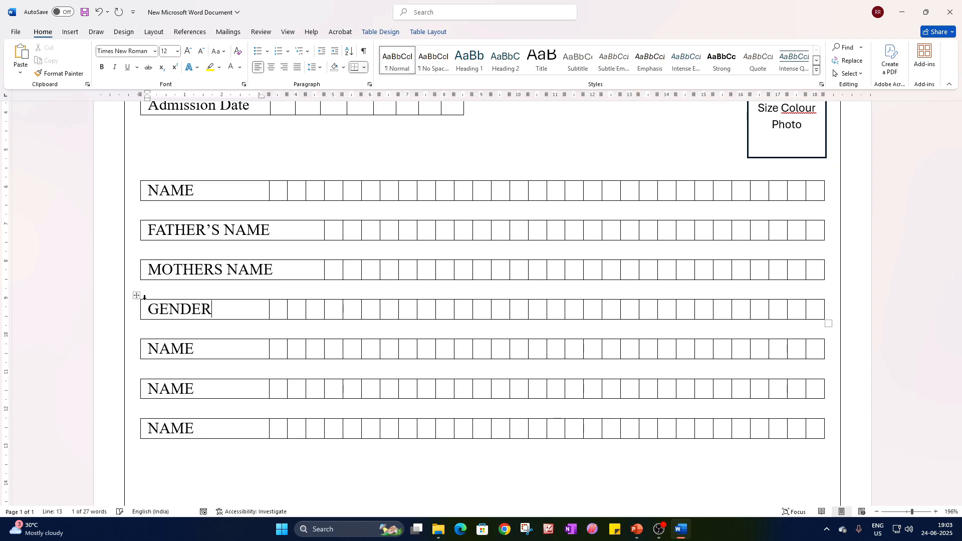
left_click(283, 310)
type("M")
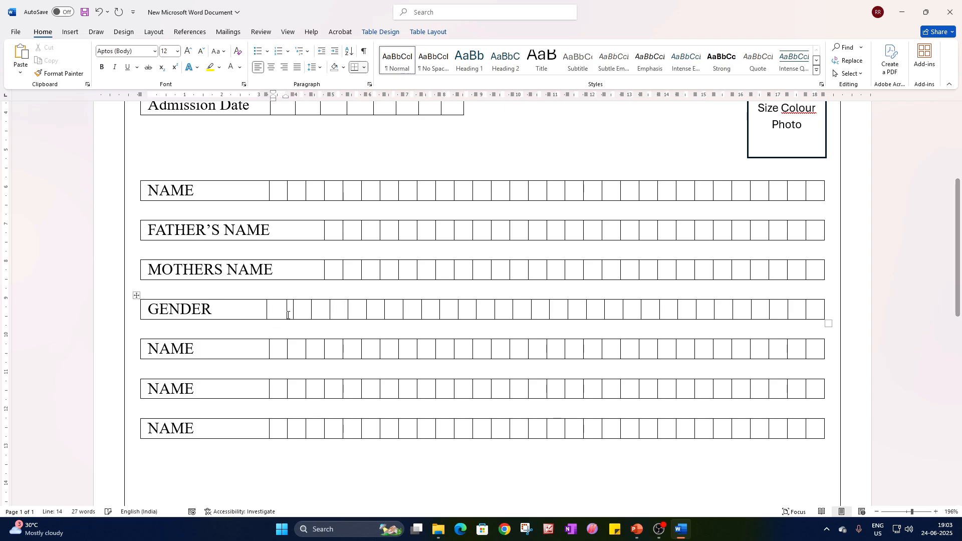
key("Tab")
type("F")
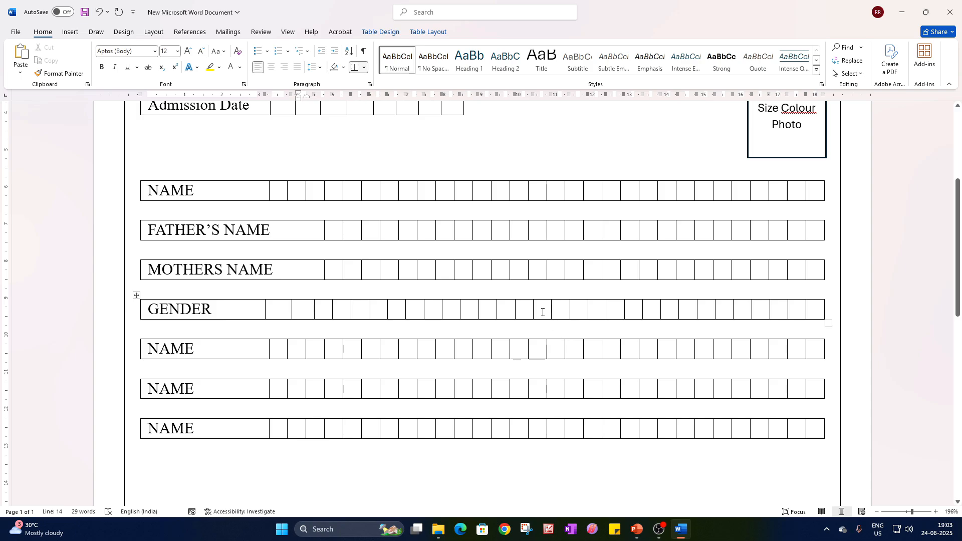
scroll(438, 205, "up", 3)
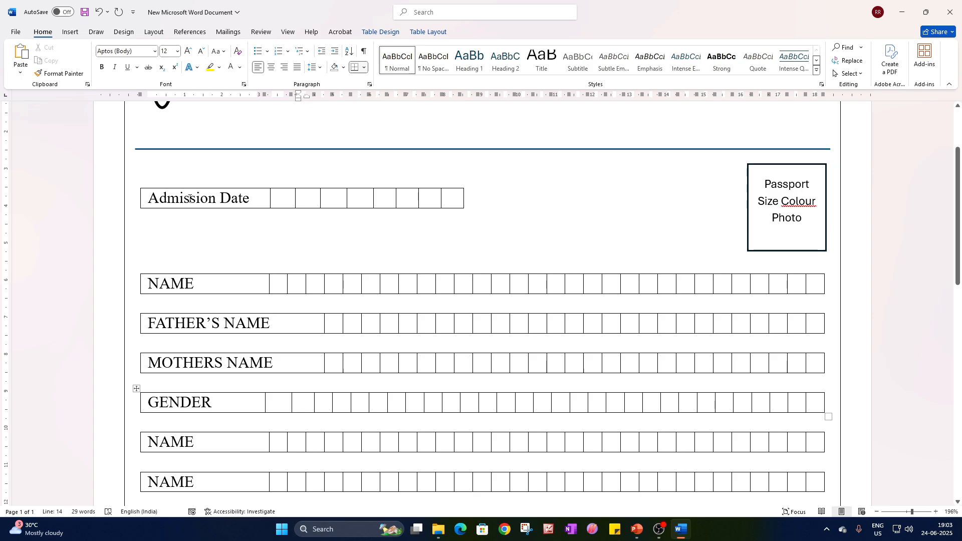
scroll(452, 255, "down", 6)
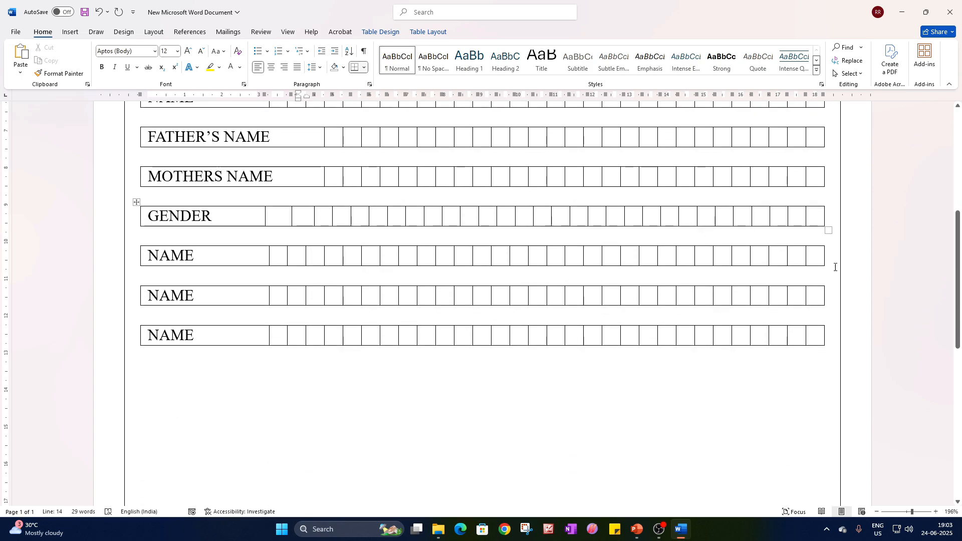
Merge the seven boxes before the GENDER row's last eight and label the merged cell Date of Birth in black text.
left_click_drag(819, 221, 562, 216)
right_click(563, 216)
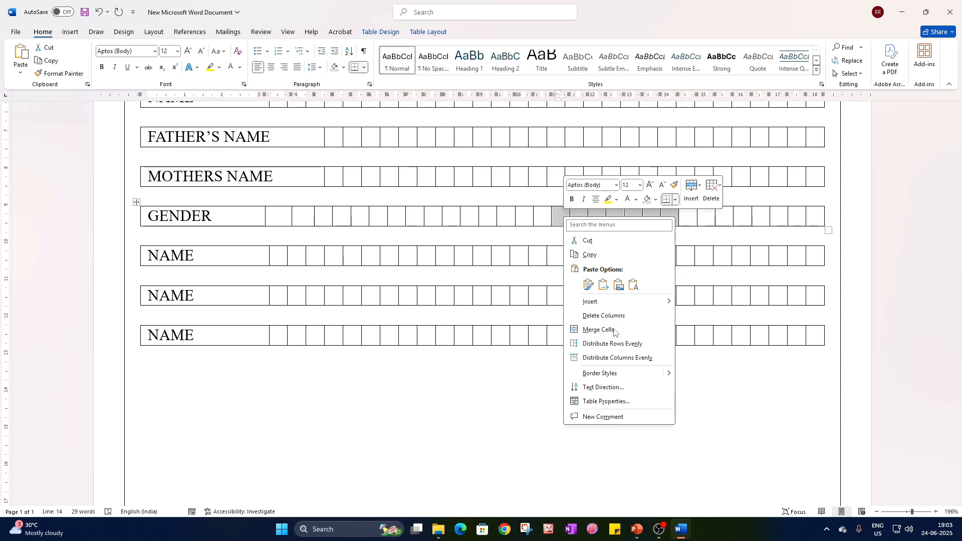
left_click(620, 331)
left_click(591, 222)
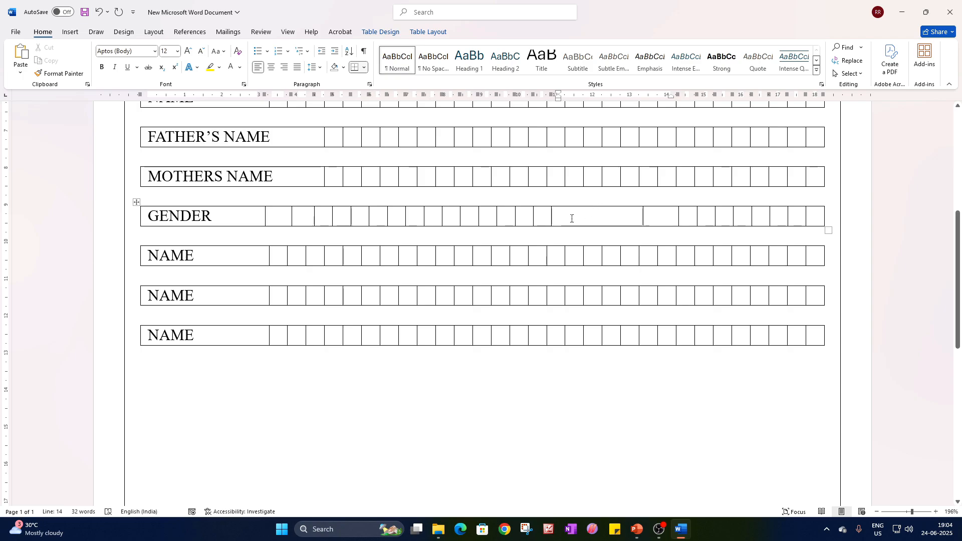
left_click_drag(571, 217, 647, 217)
left_click(240, 68)
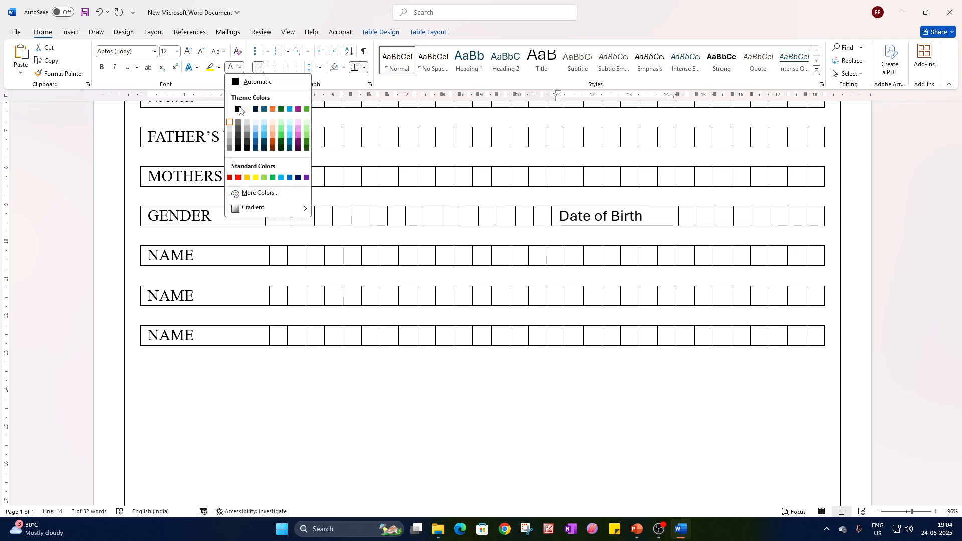
left_click(249, 111)
left_click(706, 214)
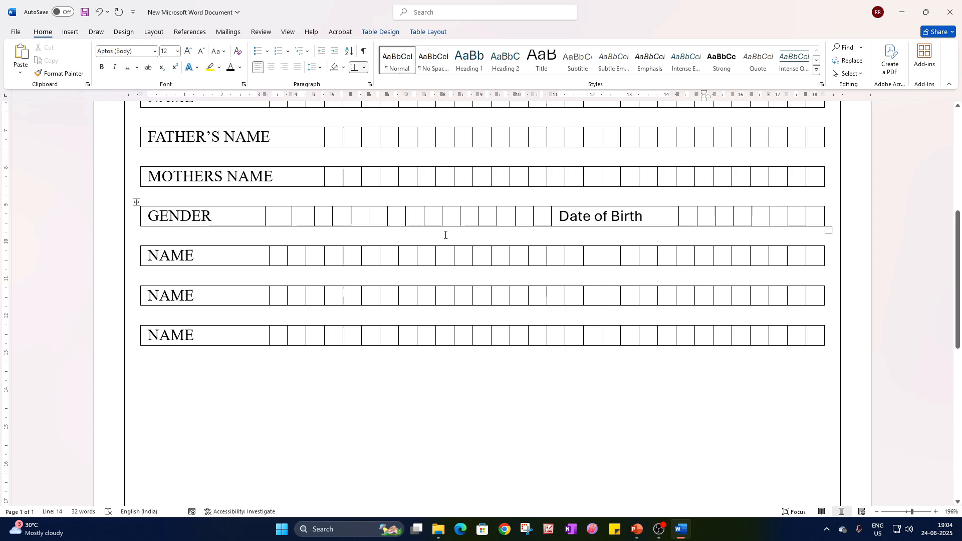
Fill the eight boxes after the Date of Birth label with D, D, M, M, Y, Y, Y, Y, one letter per box.
left_click(694, 217)
type("D")
key("Tab")
type("D")
key("Tab")
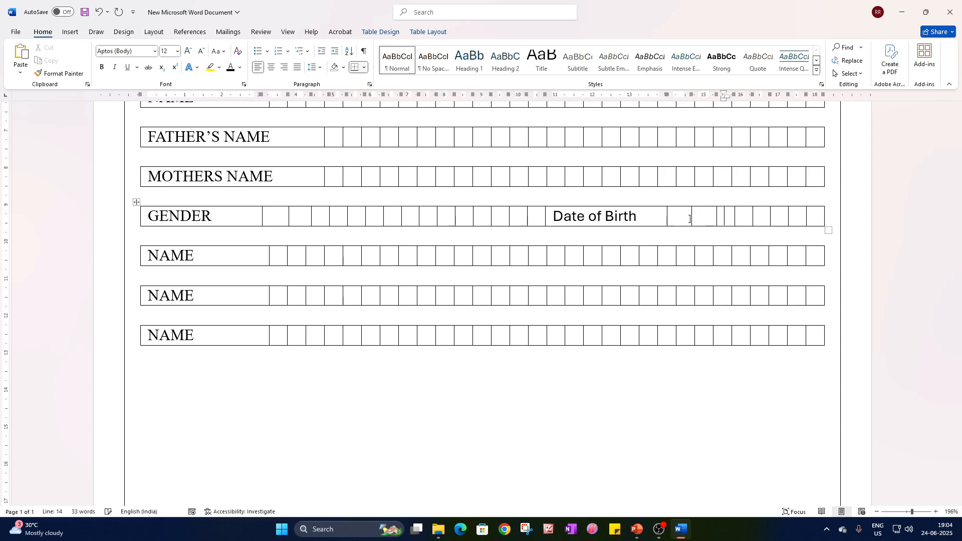
type("M")
key("Tab")
type("M")
key("Tab")
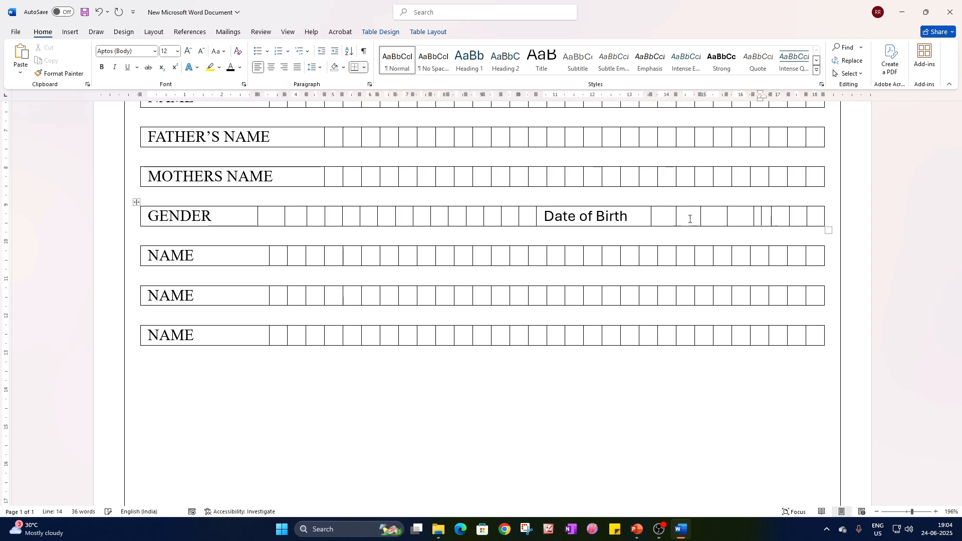
type("Y")
key("Tab")
type("Y")
key("Tab")
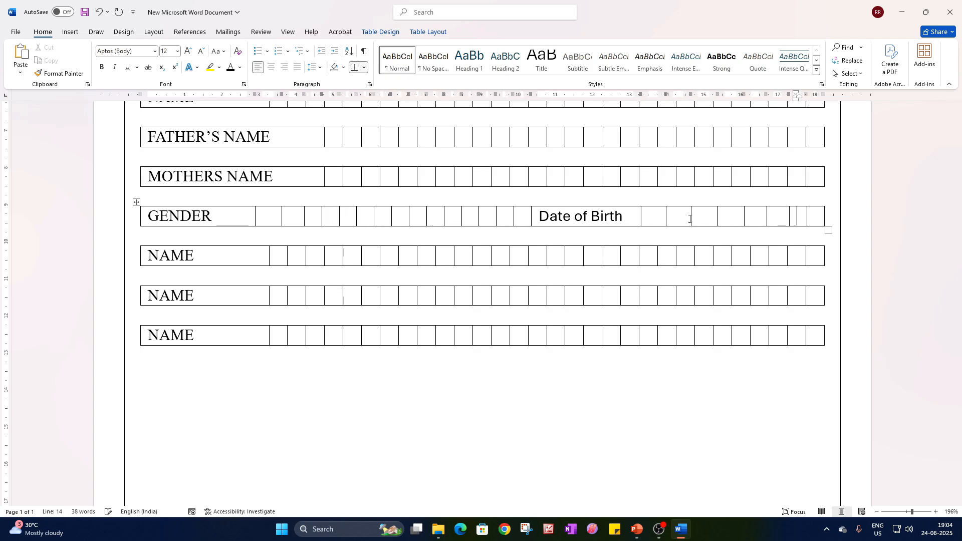
type("Y")
key("Tab")
type("Y")
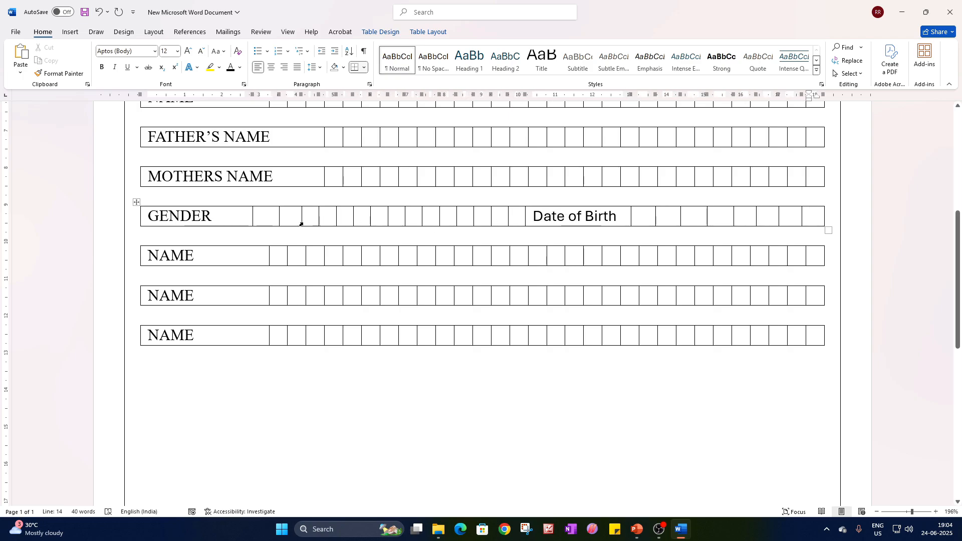
Merge all the empty boxes between the F box and the Date of Birth label in the GENDER row.
left_click_drag(311, 215, 511, 216)
right_click(512, 216)
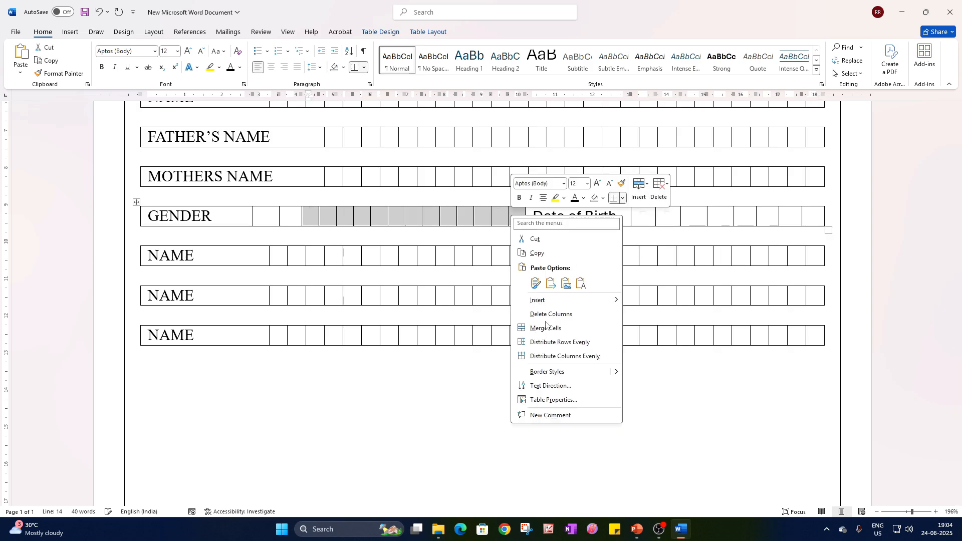
left_click(546, 326)
left_click(455, 234)
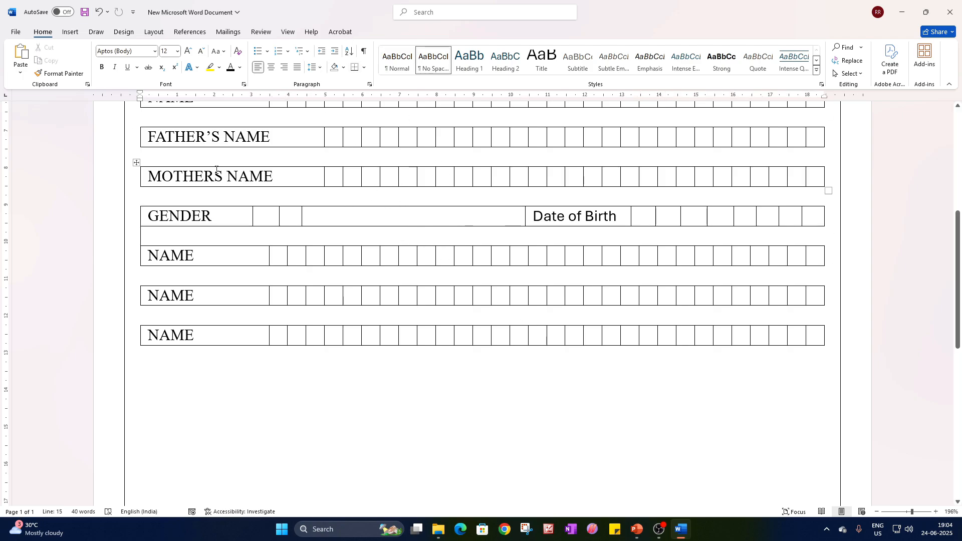
Erase the upper and lower borders of the merged empty cell so GENDER and Date of Birth appear as separate blocks.
left_click(386, 215)
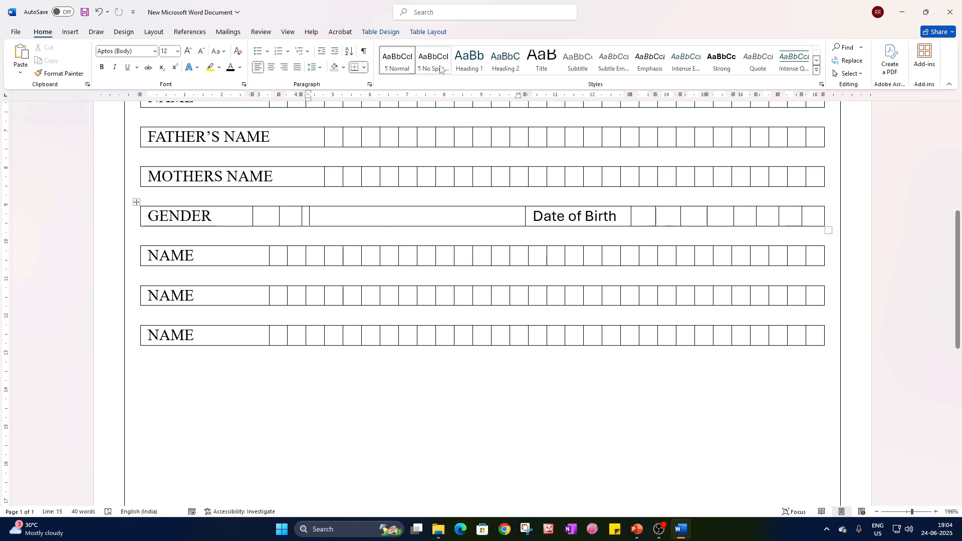
left_click(430, 31)
left_click(127, 59)
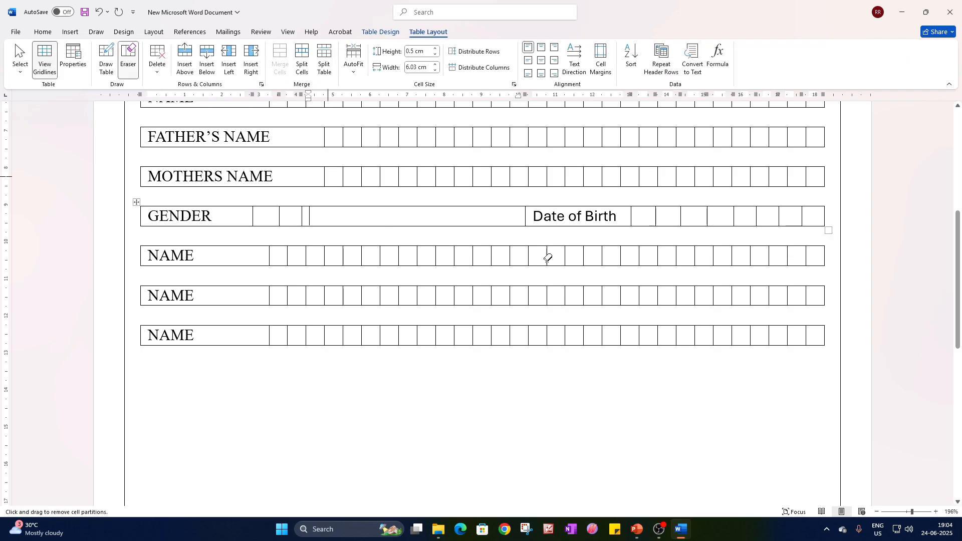
scroll(467, 237, "up", 6)
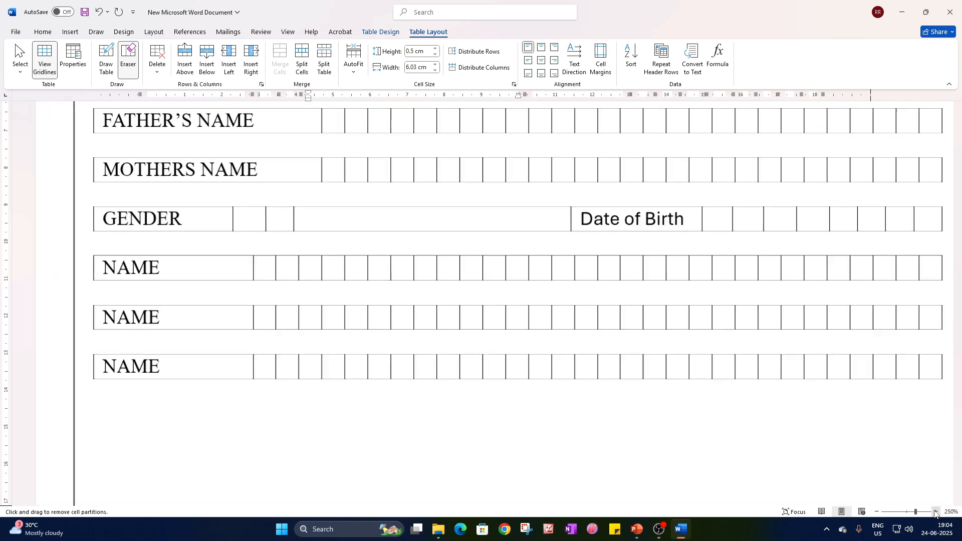
left_click(457, 206)
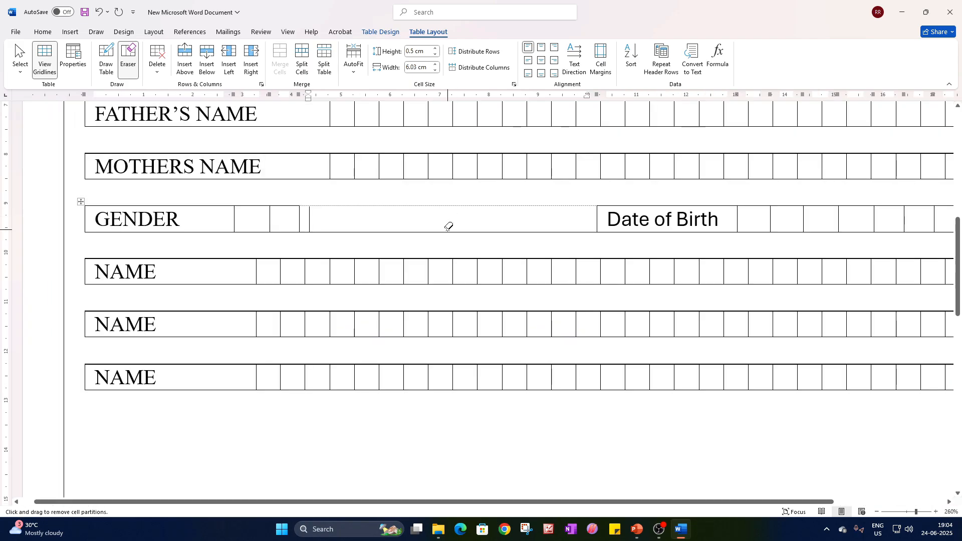
left_click(448, 230)
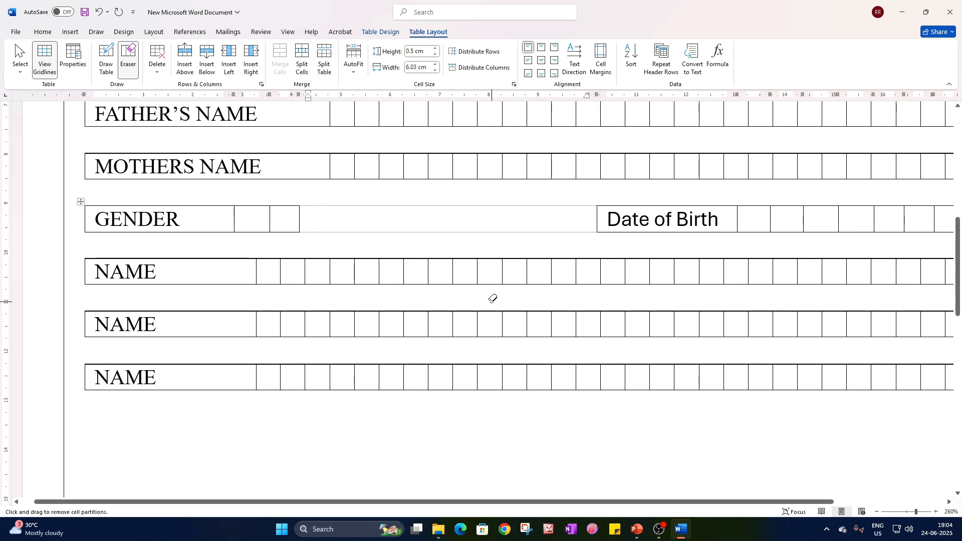
key("Escape")
Replace the fifth row's NAME label with AADHAAR NO.
scroll(564, 355, "down", 10)
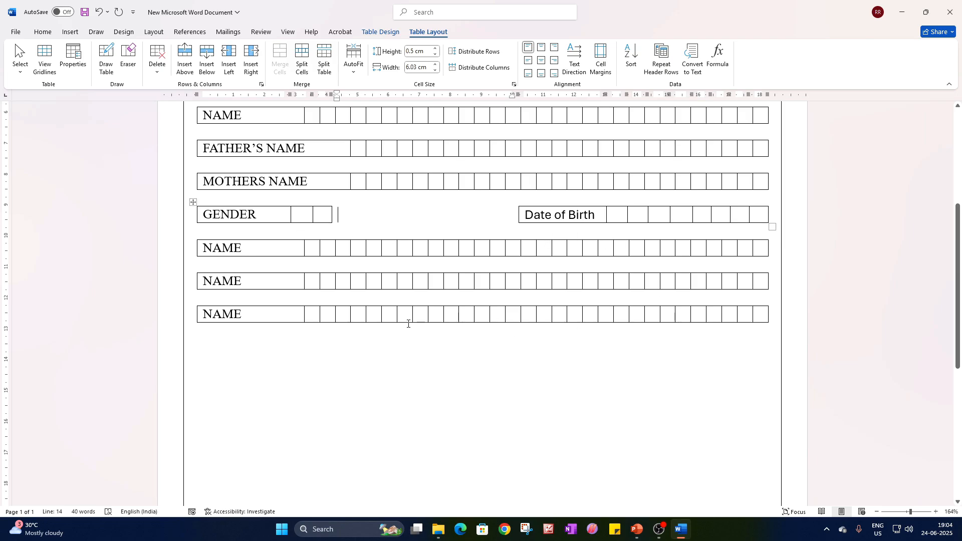
double_click(223, 248)
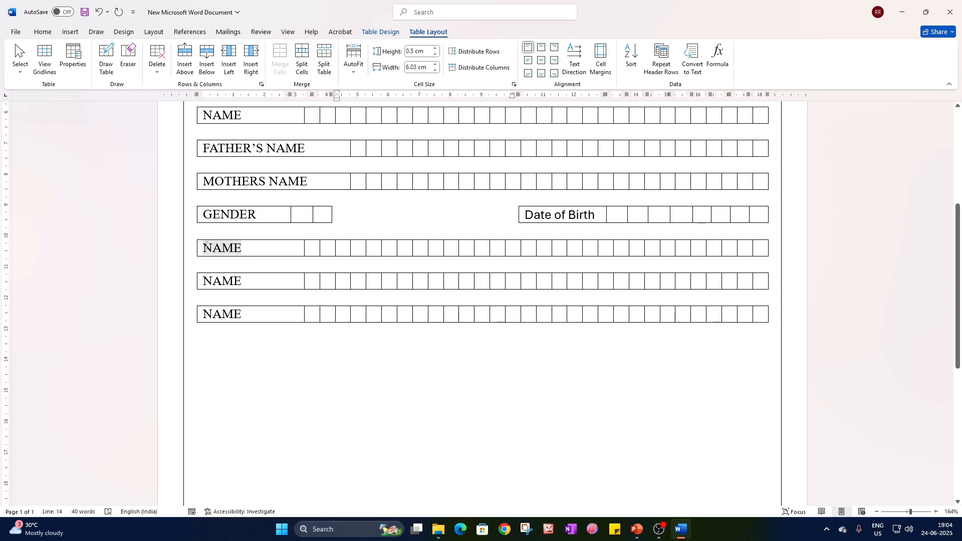
type("AAD")
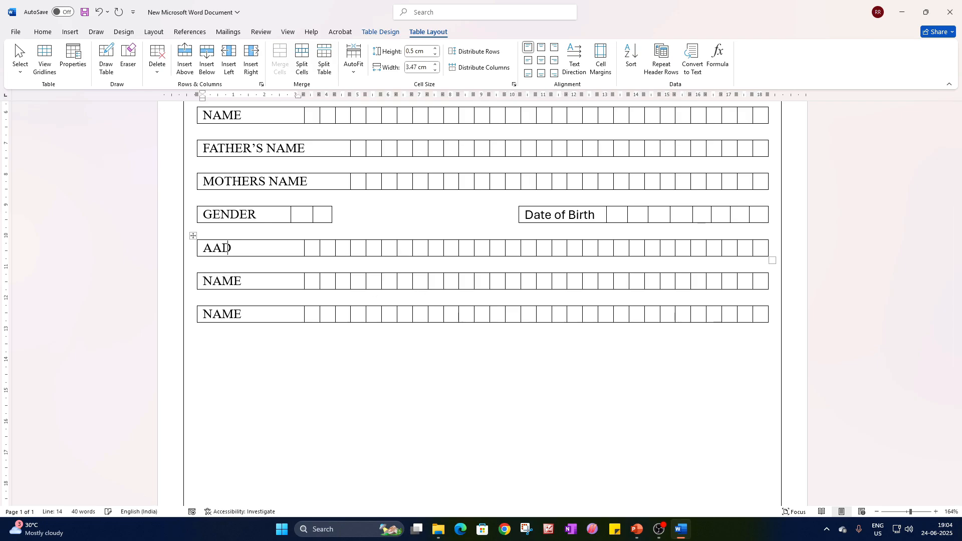
type("HAAR NO")
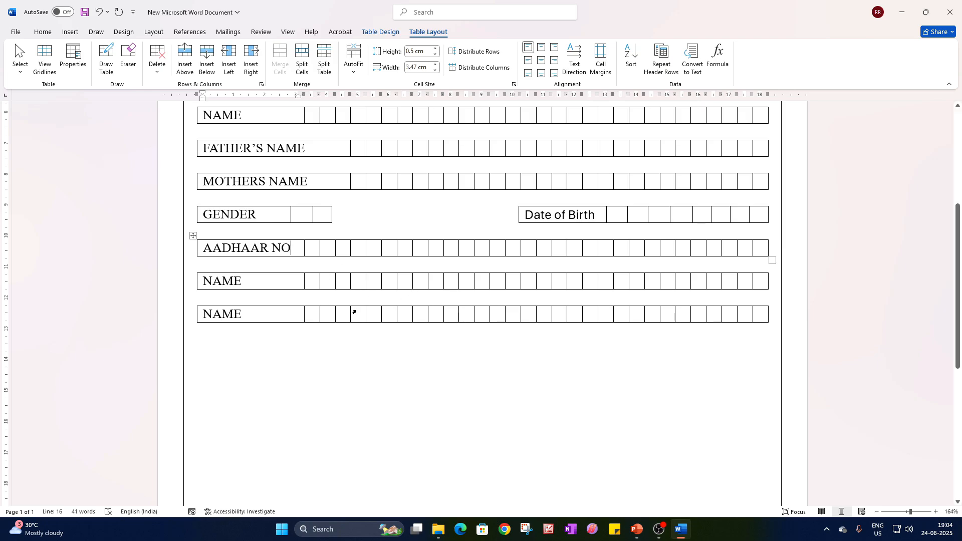
Delete the surplus boxes of the AADHAAR NO row so that twelve boxes remain after the label.
left_click_drag(316, 249, 481, 254)
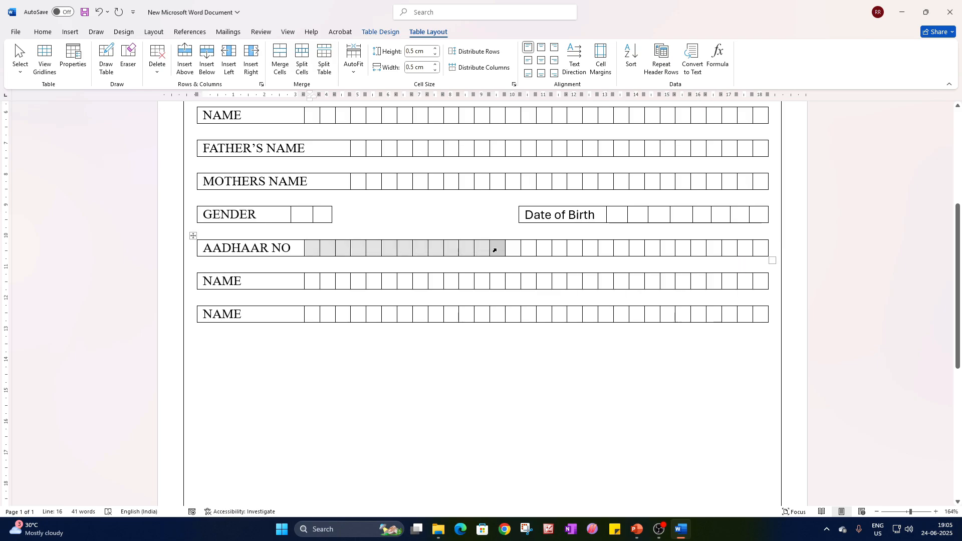
left_click(496, 249)
left_click(757, 249, "shift")
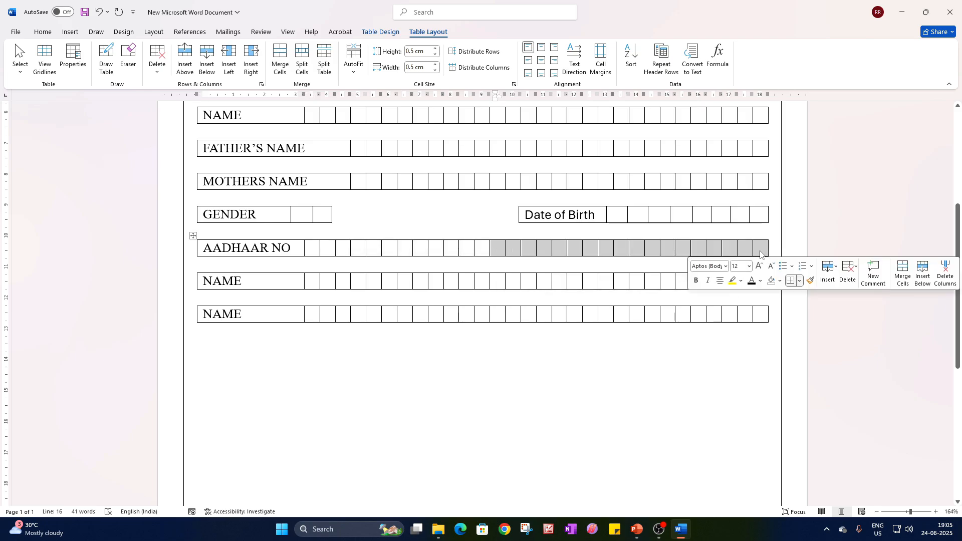
key("BackSpace")
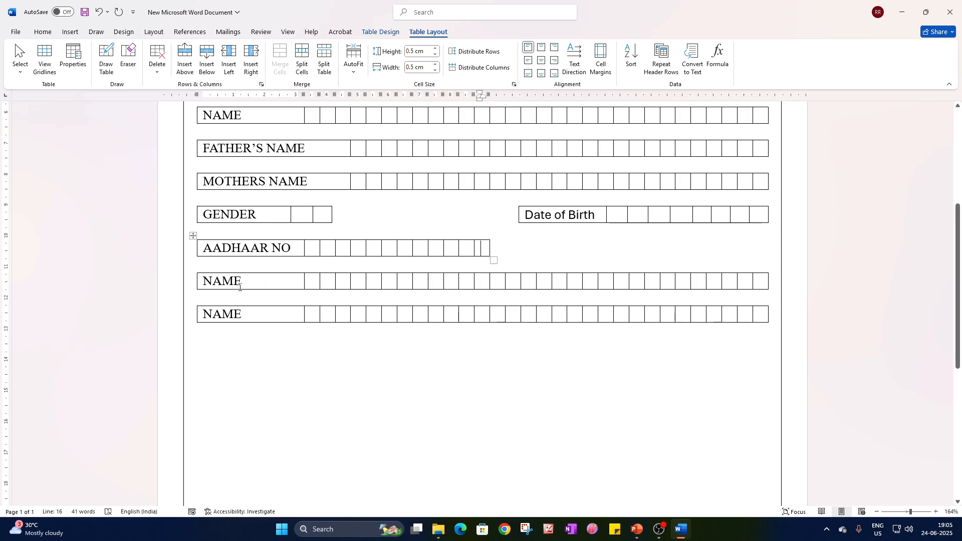
Replace the sixth row's NAME label with MOBILE NO.
left_click_drag(240, 287, 202, 287)
type("M")
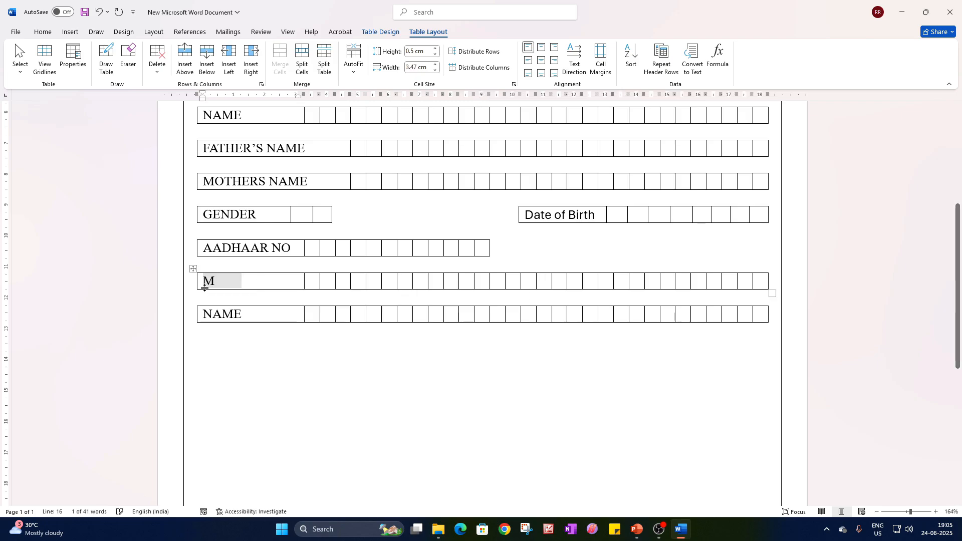
type("OBILE ")
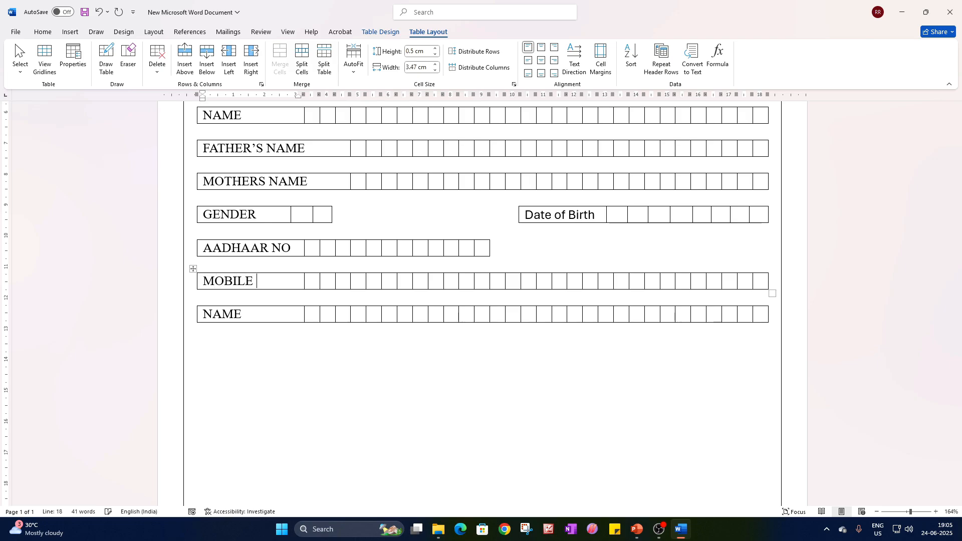
type("NO")
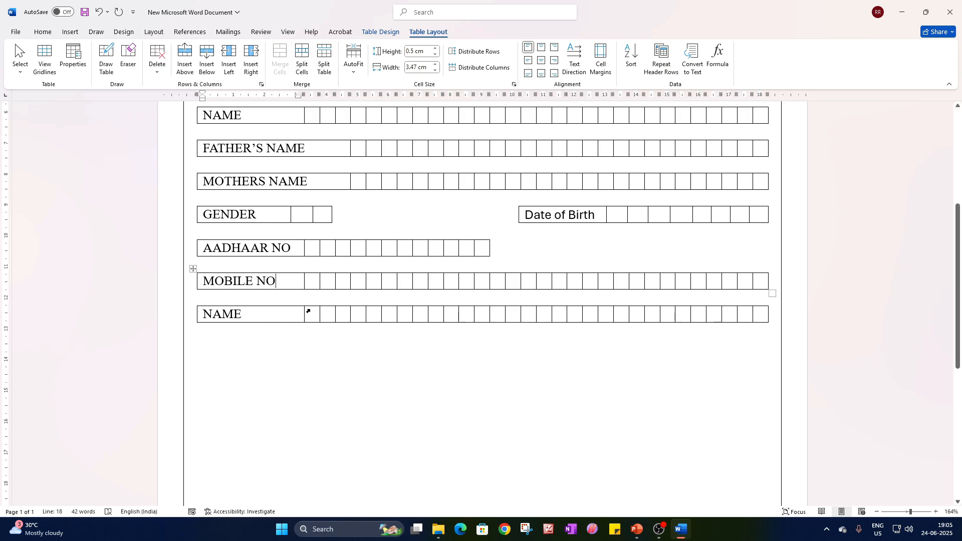
Try cutting the MOBILE NO row down to ten boxes after the label, and undo the deletion.
left_click_drag(463, 281, 757, 289)
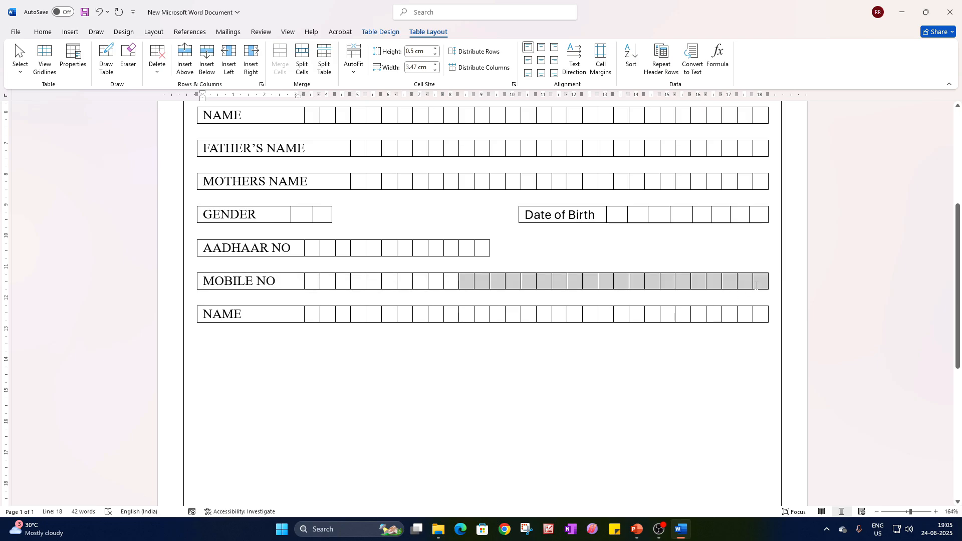
key("BackSpace")
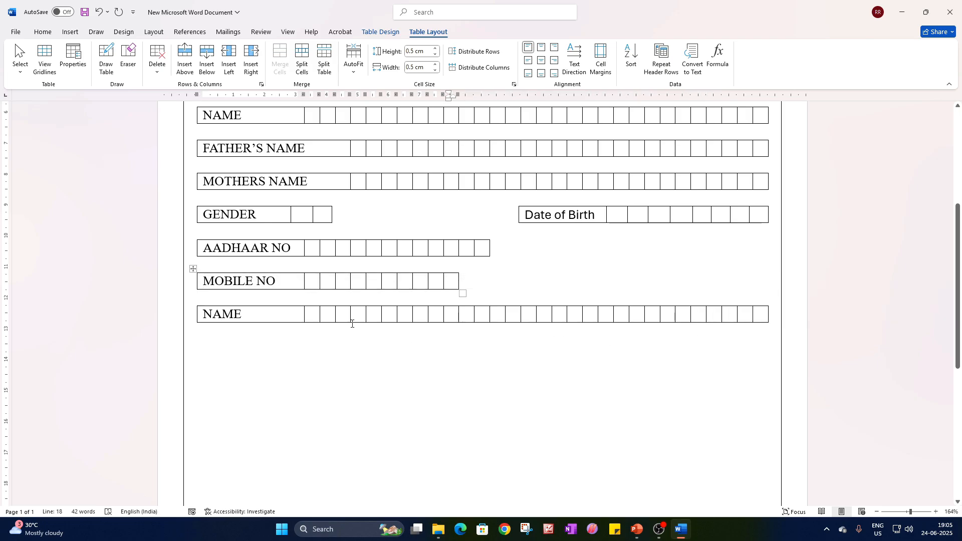
left_click(190, 278)
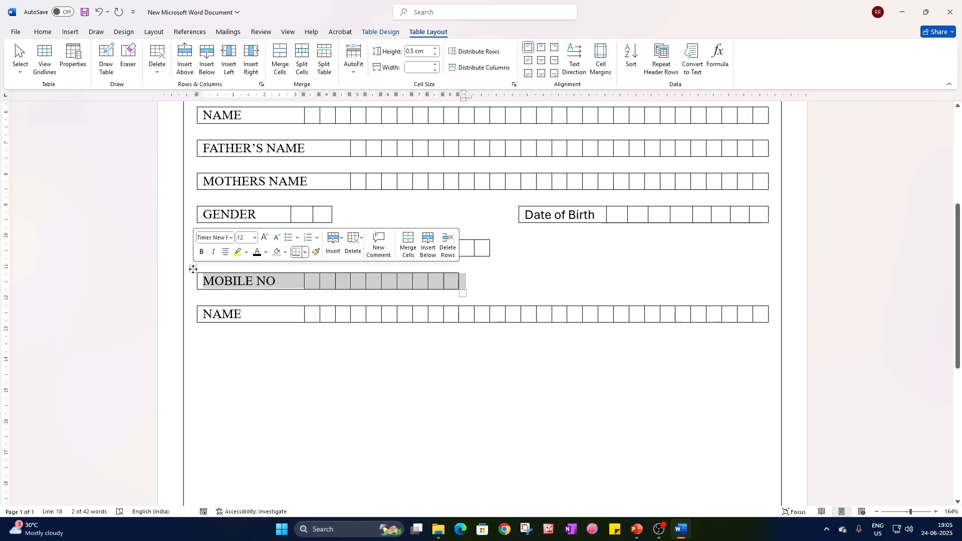
left_click(452, 286)
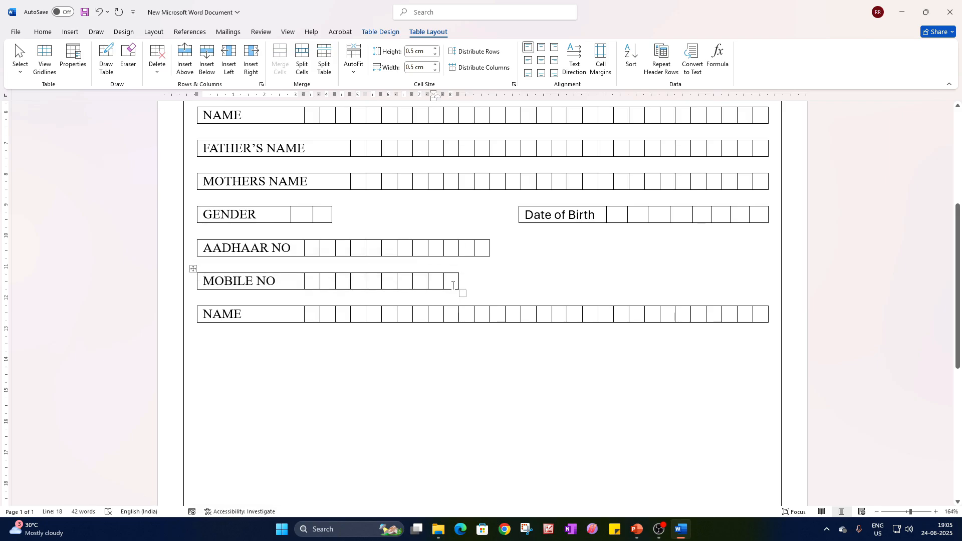
key("ctrl+z")
Merge the six boxes before the MOBILE NO row's last ten and paste a copy of the MOBILE NO label there.
left_click(519, 288)
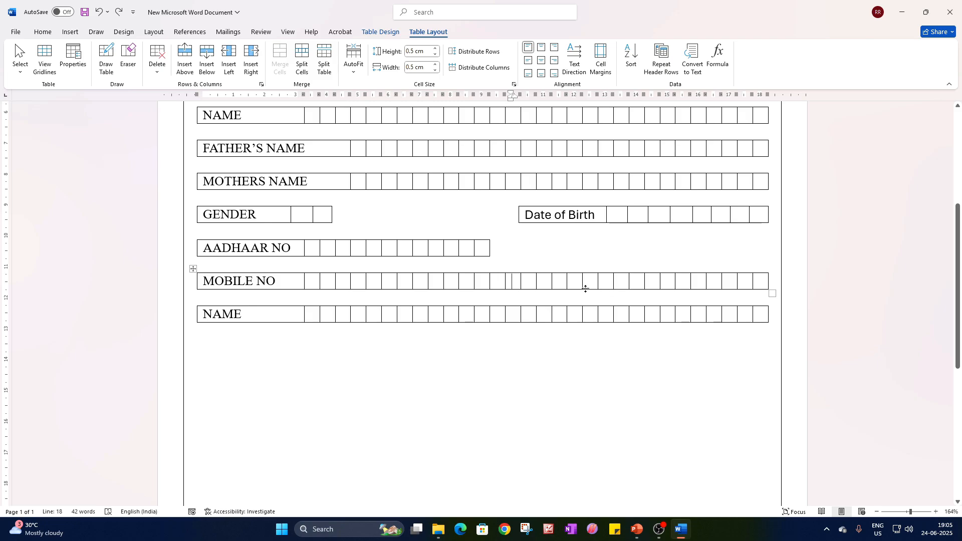
left_click_drag(600, 279, 514, 282)
left_click_drag(278, 285, 216, 286)
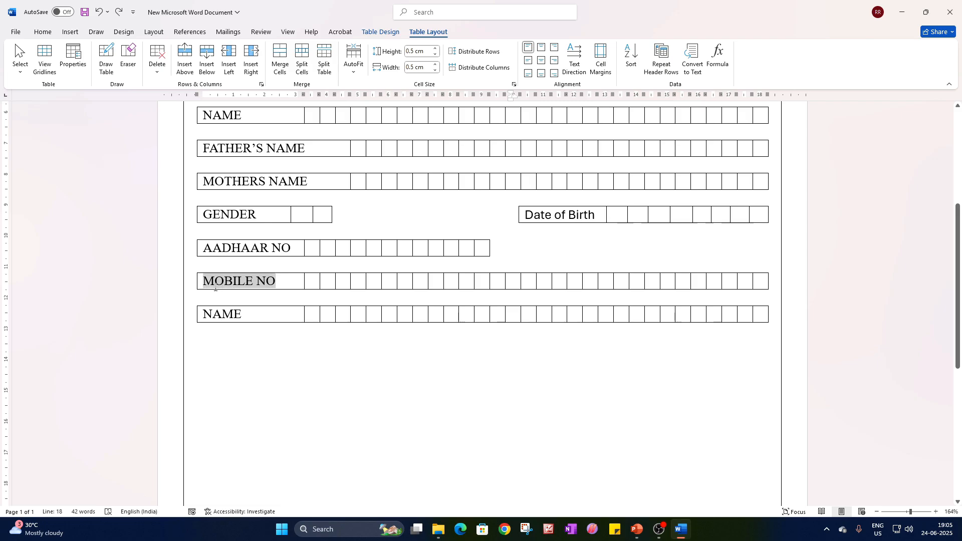
left_click_drag(609, 284, 527, 281)
right_click(526, 281)
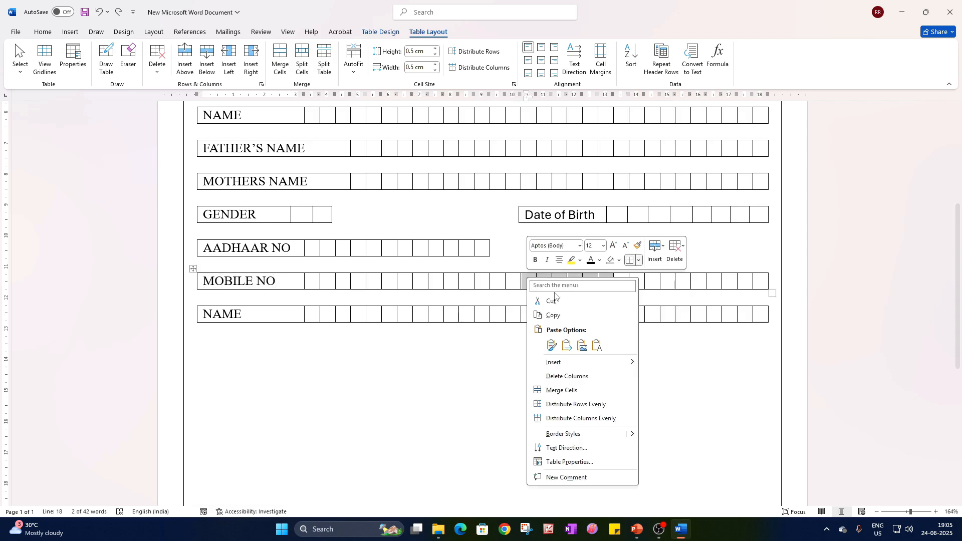
left_click(577, 393)
key("ctrl+v")
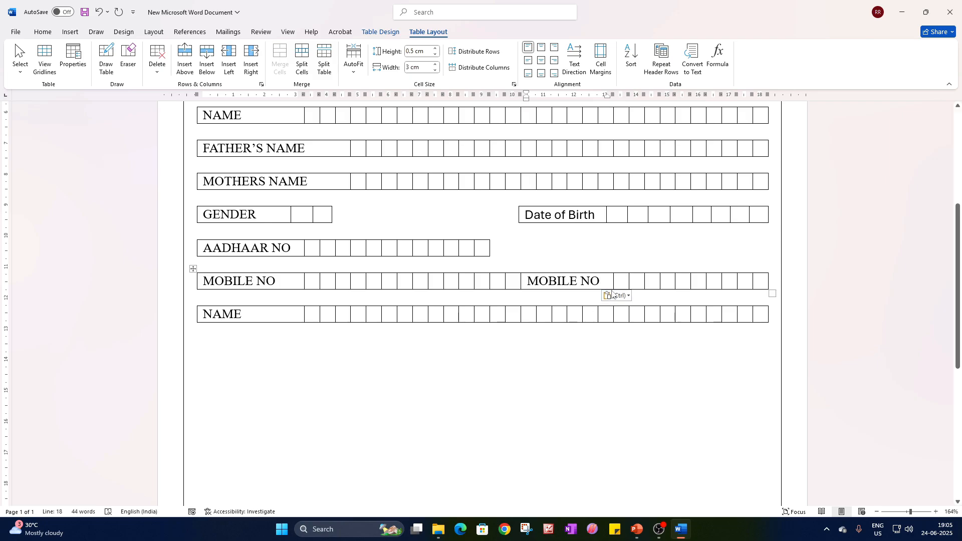
Number the two mobile labels in the sixth row MOBILE NO 1 and MOBILE NO 2.
left_click(282, 281)
type("1")
left_click(603, 282)
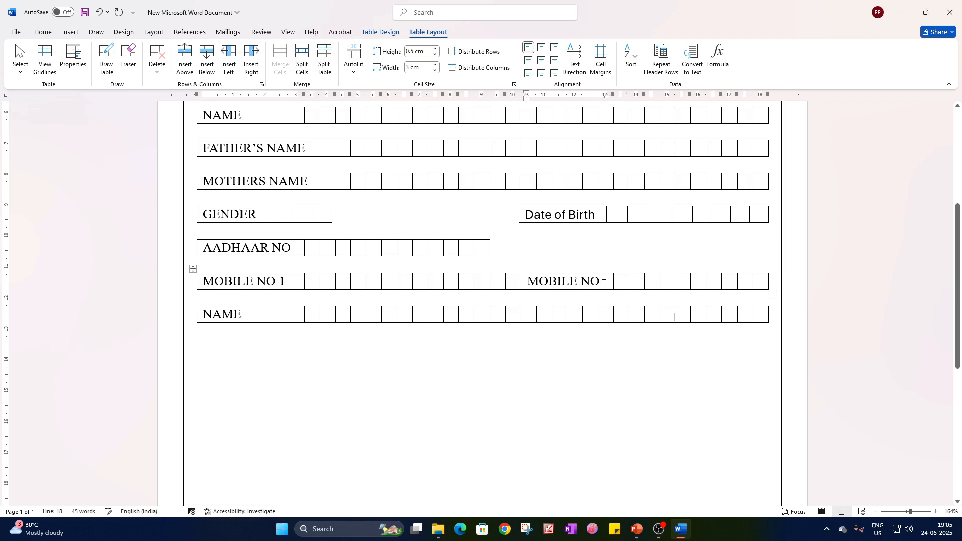
type("2")
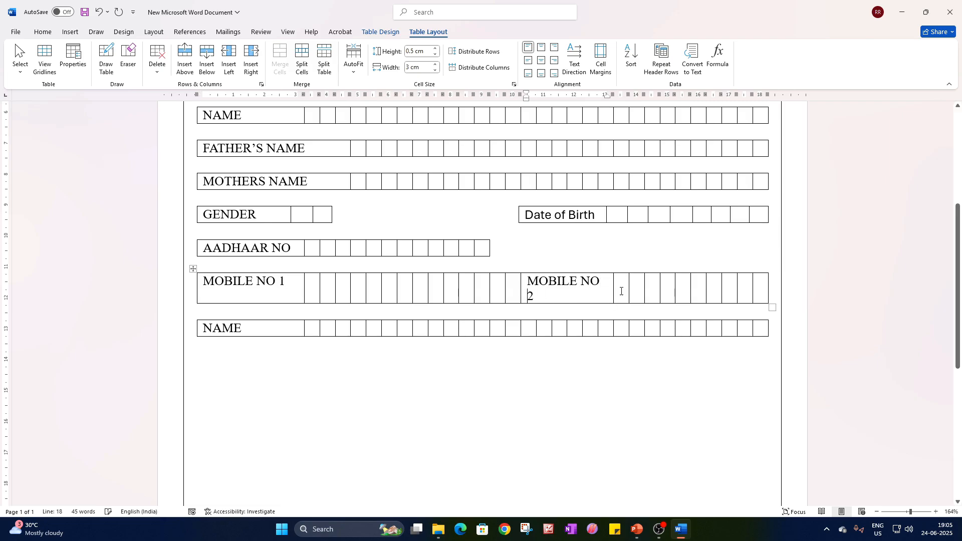
Reduce the MOBILE NO 2 label's font size to 11 so it fits on one line.
triple_click(568, 293)
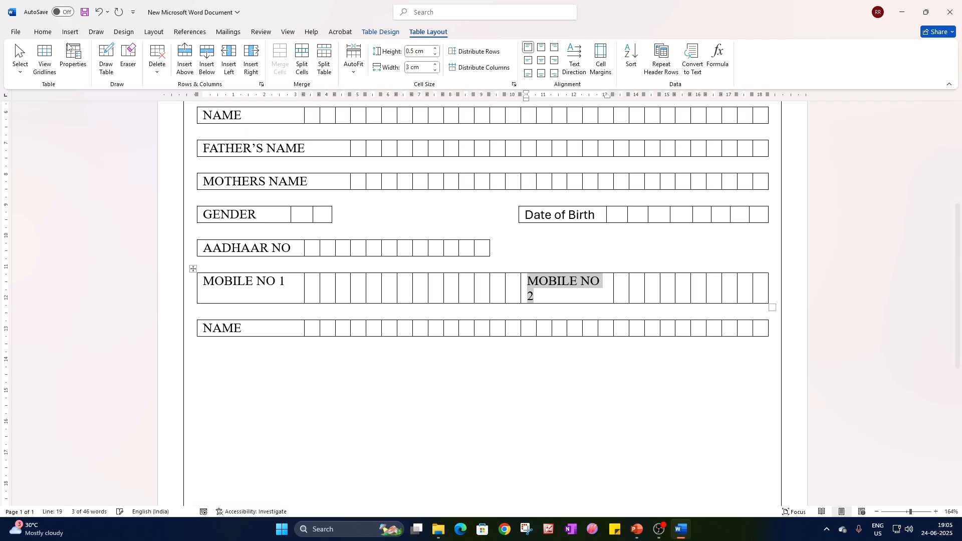
left_click(42, 31)
left_click(204, 52)
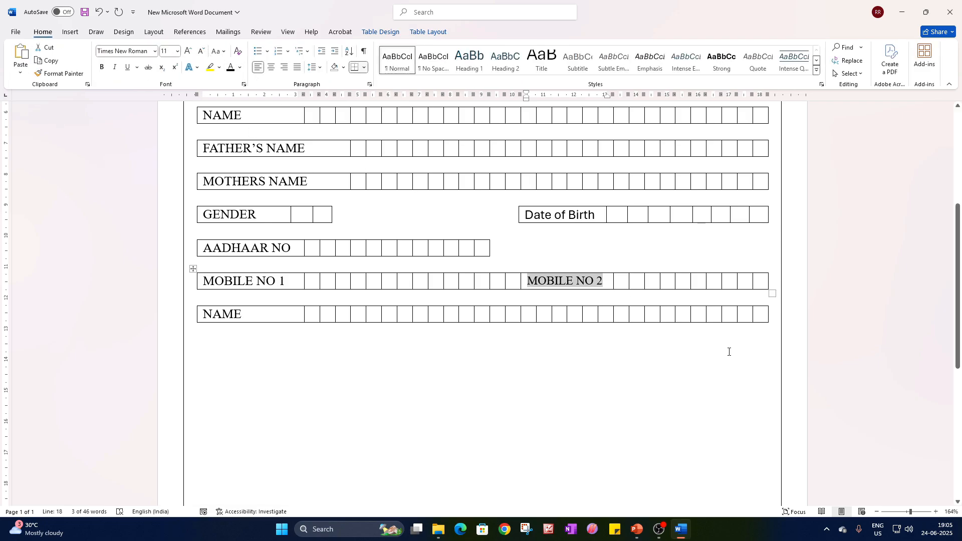
Merge the two spare boxes just before the MOBILE NO 2 label into one cell.
left_click(628, 286)
left_click(663, 281)
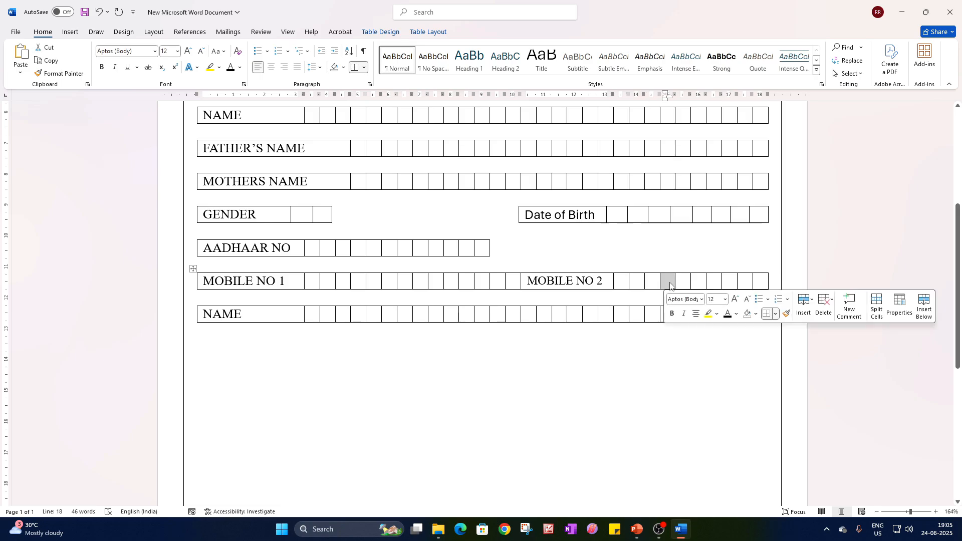
left_click(680, 281)
left_click(695, 282)
left_click(710, 281)
left_click(729, 282)
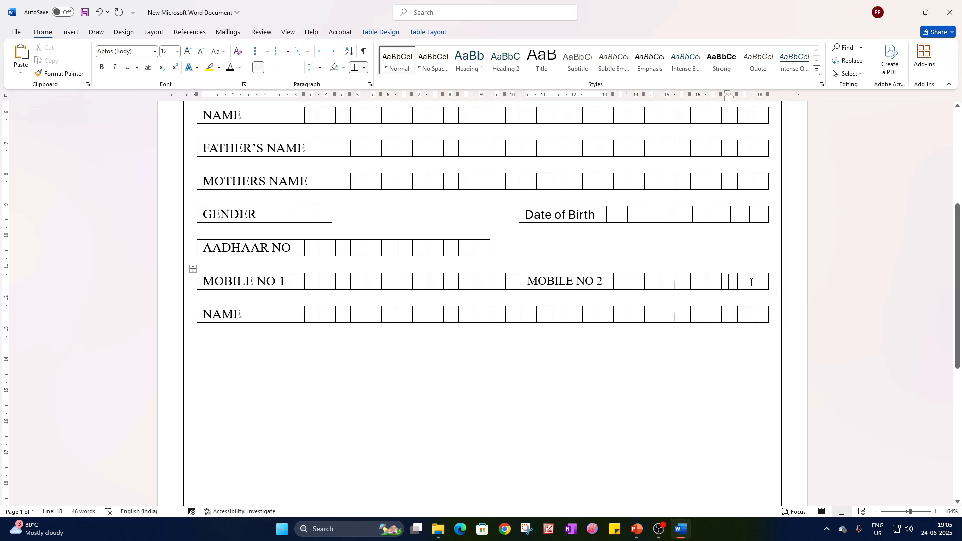
left_click_drag(309, 288, 509, 284)
left_click(511, 273)
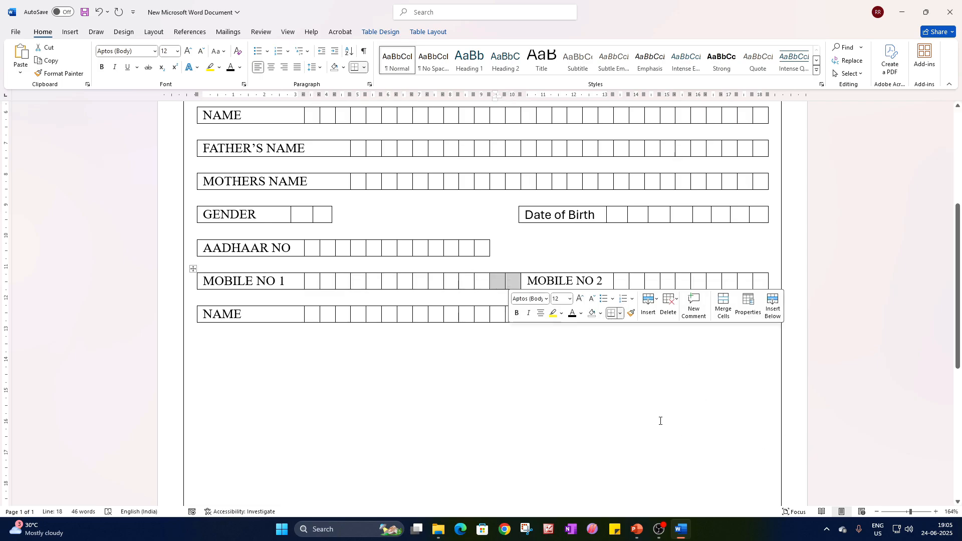
right_click(510, 283)
left_click(545, 394)
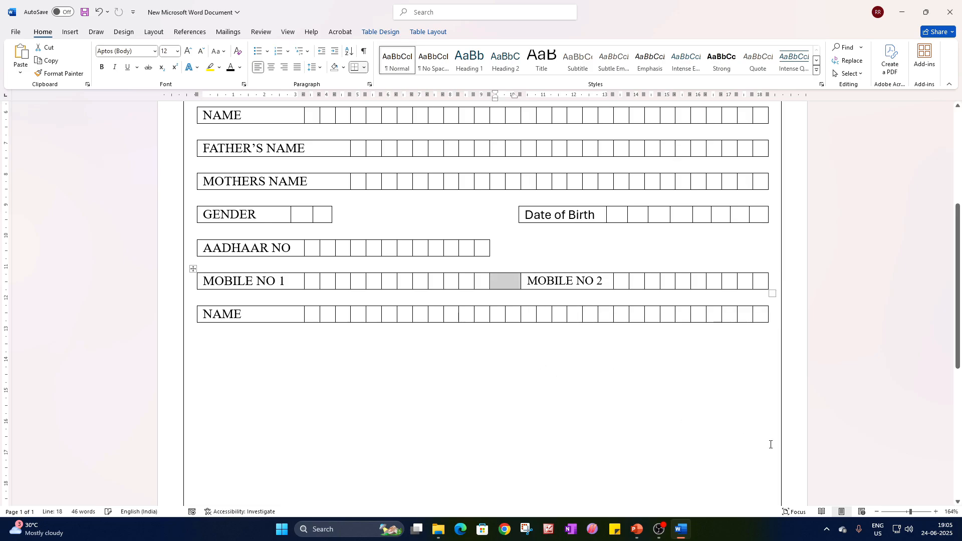
Erase the top border of the merged gap cell between the MOBILE NO 1 boxes and the MOBILE NO 2 label.
left_click_drag(911, 512, 920, 516)
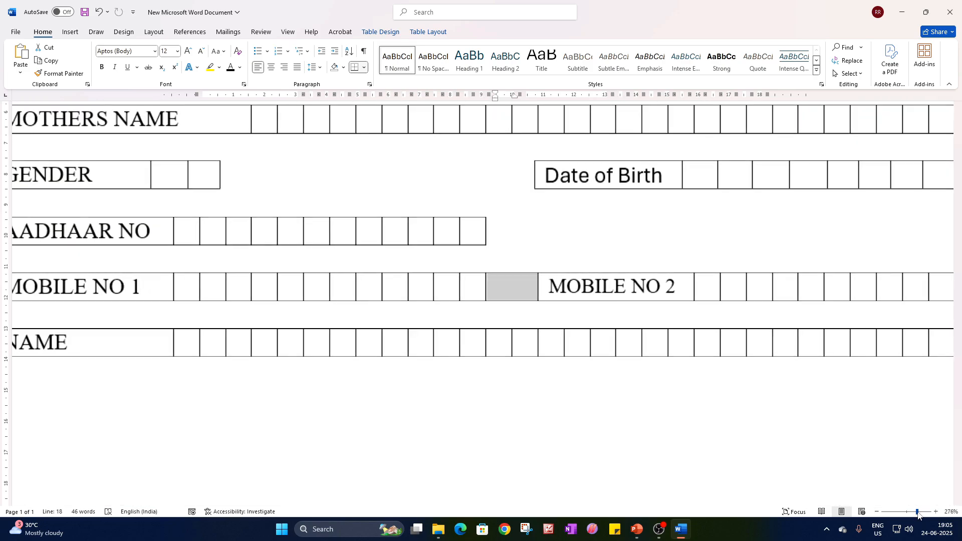
left_click(575, 367)
left_click(340, 33)
left_click(531, 282)
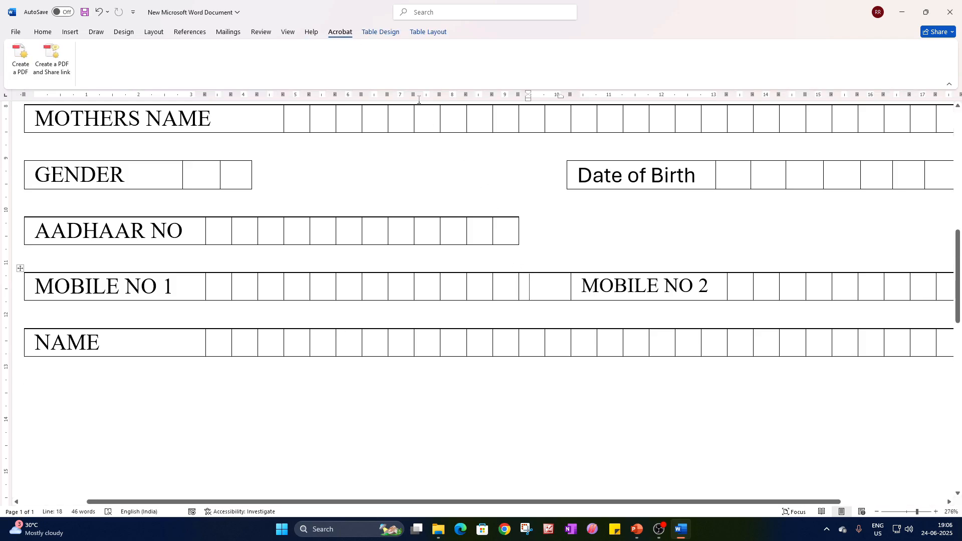
left_click(428, 31)
left_click(128, 59)
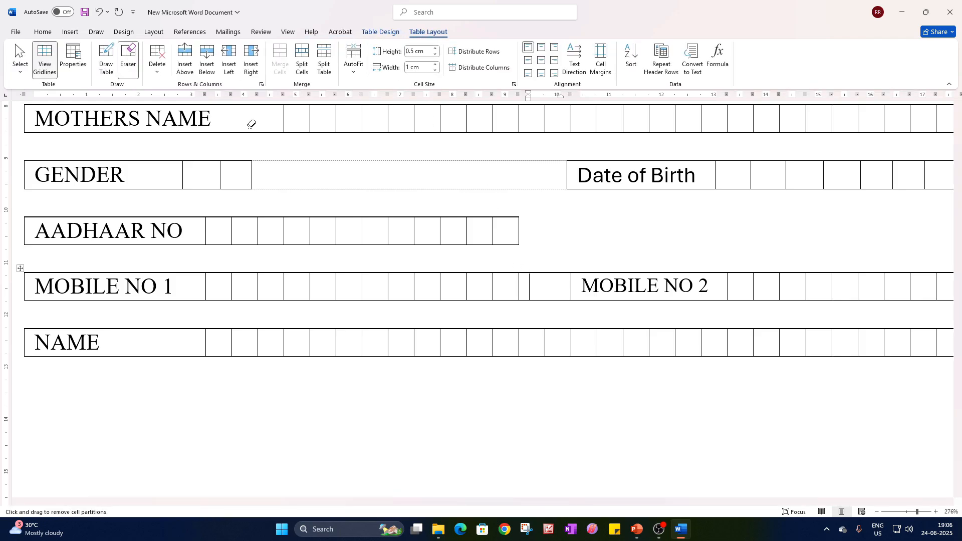
left_click(561, 270)
key("Escape")
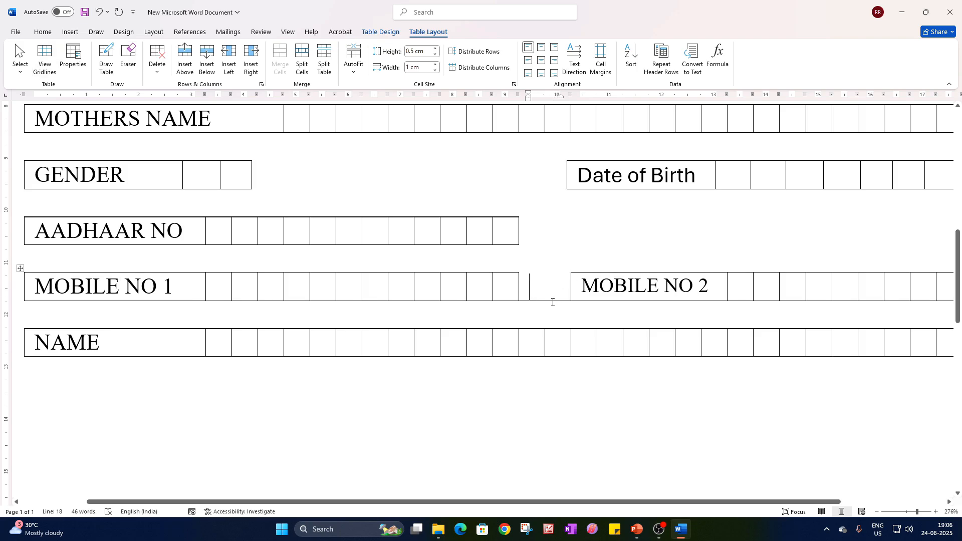
Erase the bottom border of the gap cell between the two mobile number fields.
left_click(129, 59)
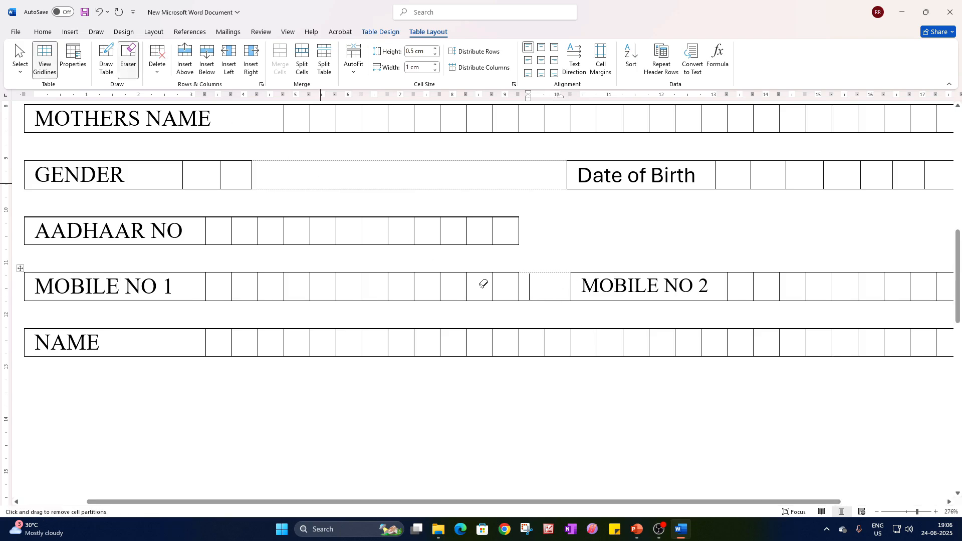
key("Escape")
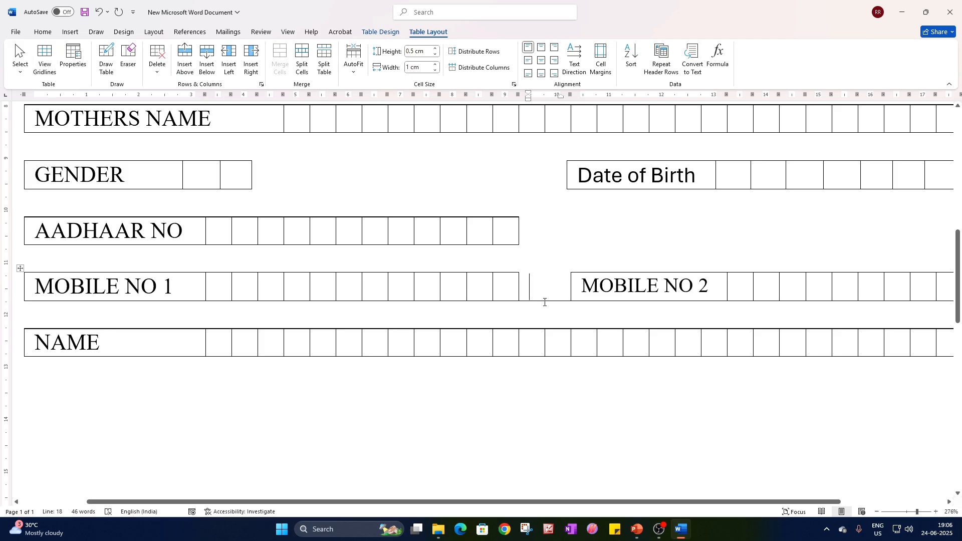
left_click(129, 59)
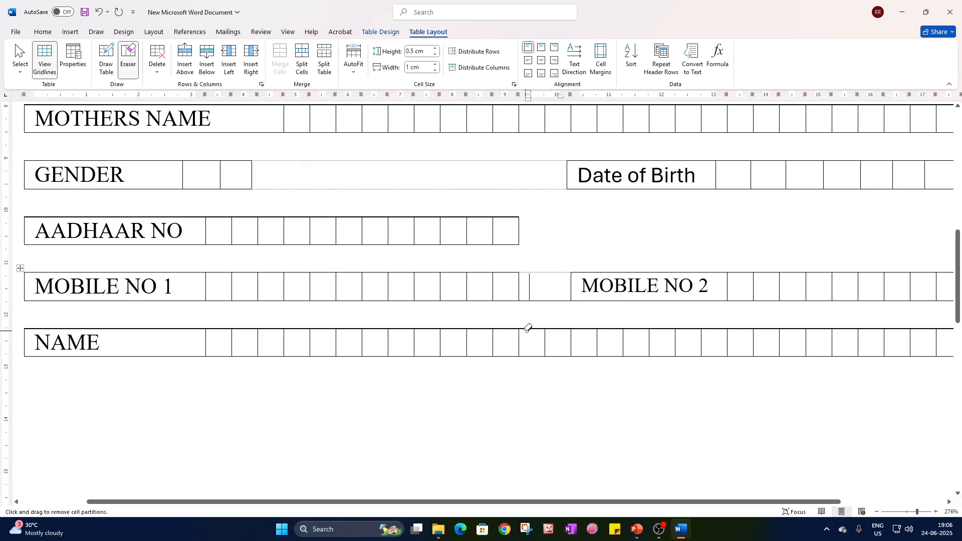
left_click(533, 304)
left_click(128, 59)
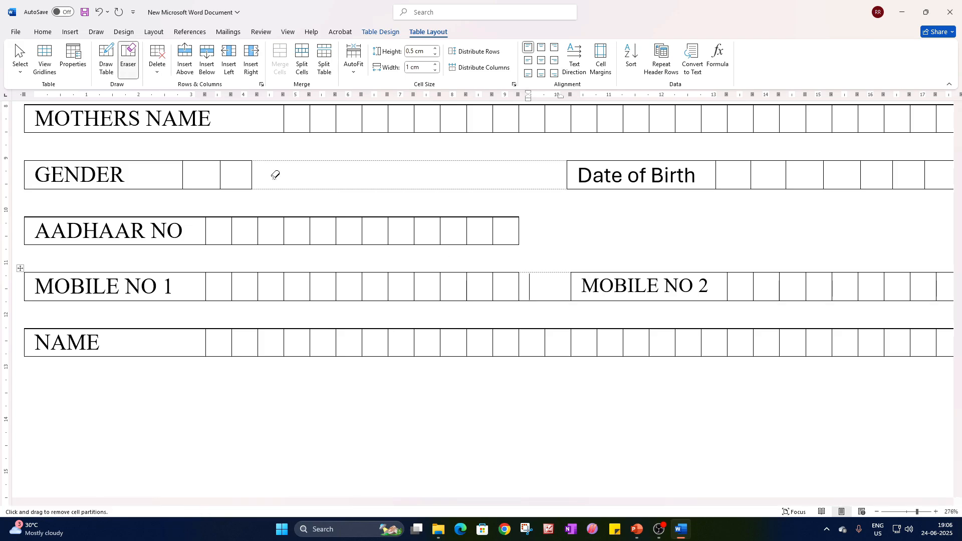
left_click(542, 299)
key("Escape")
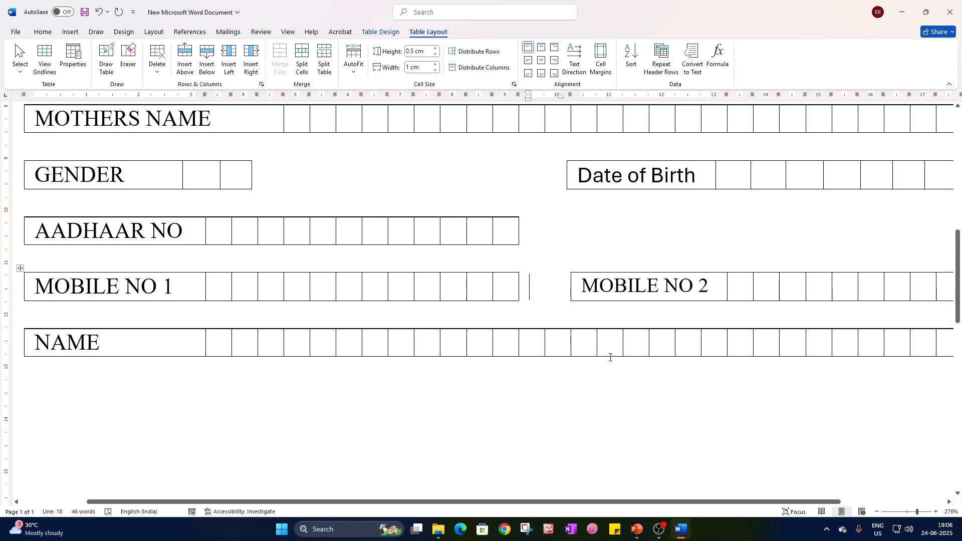
Change the Date of Birth label's font to Times New Roman and save the document.
left_click(911, 510)
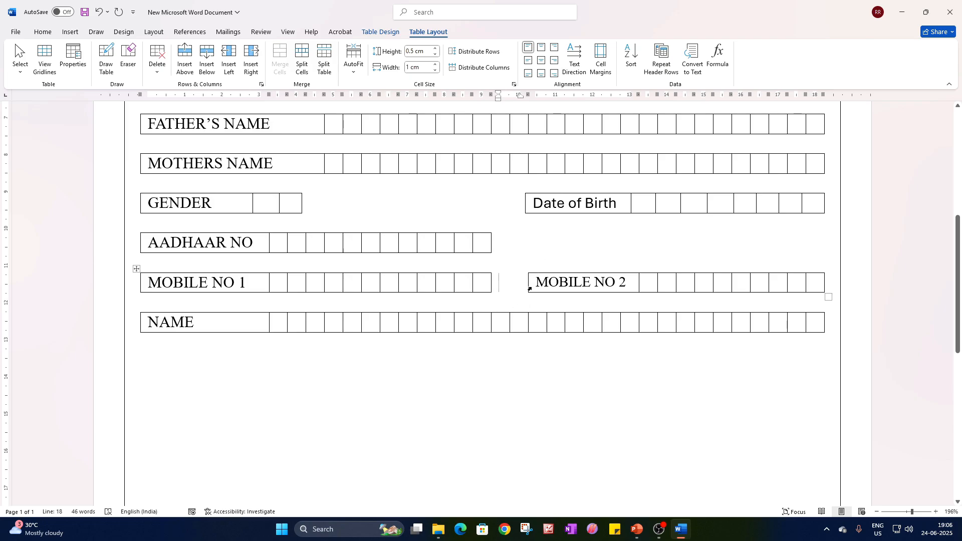
left_click_drag(610, 206, 534, 205)
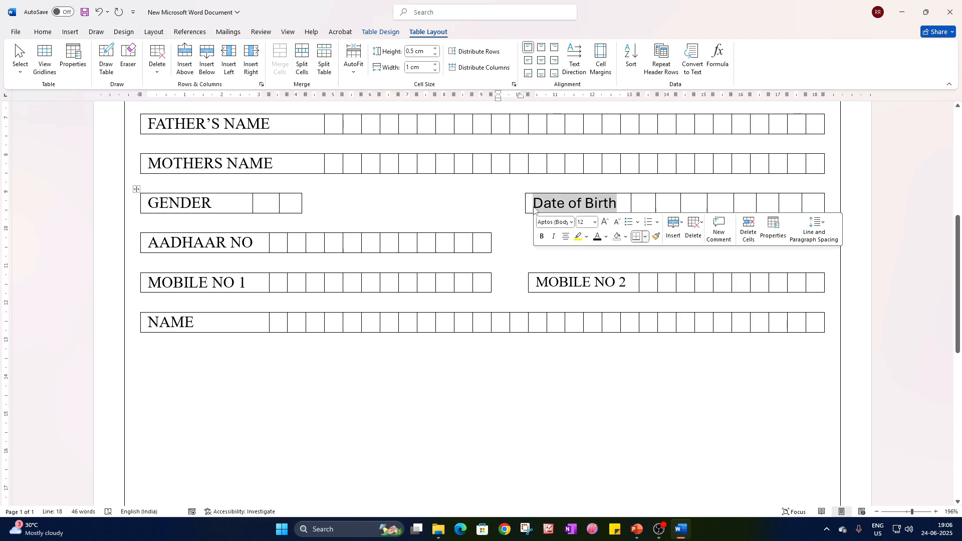
left_click(40, 32)
left_click(155, 51)
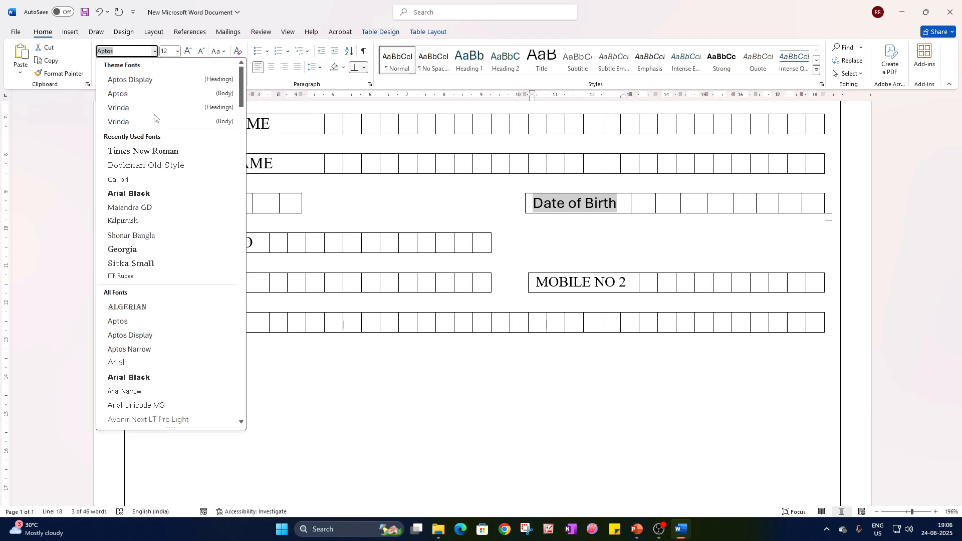
left_click(141, 151)
left_click(533, 395)
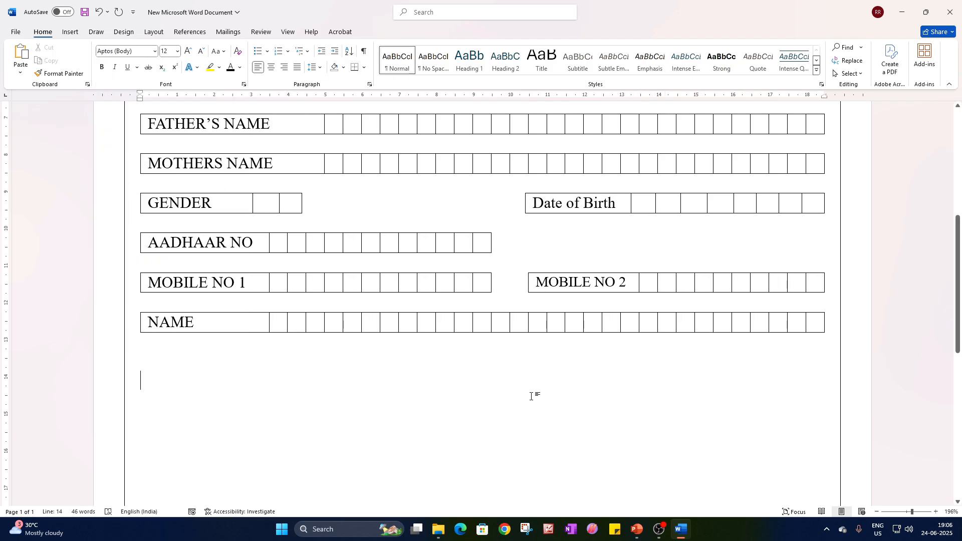
key("ctrl+s")
double_click(198, 199)
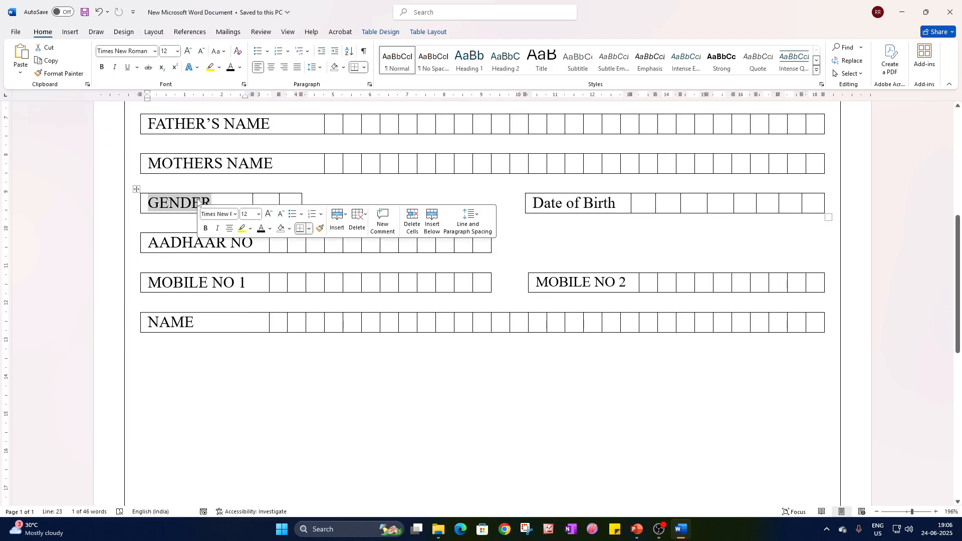
left_click(585, 205)
double_click(584, 205)
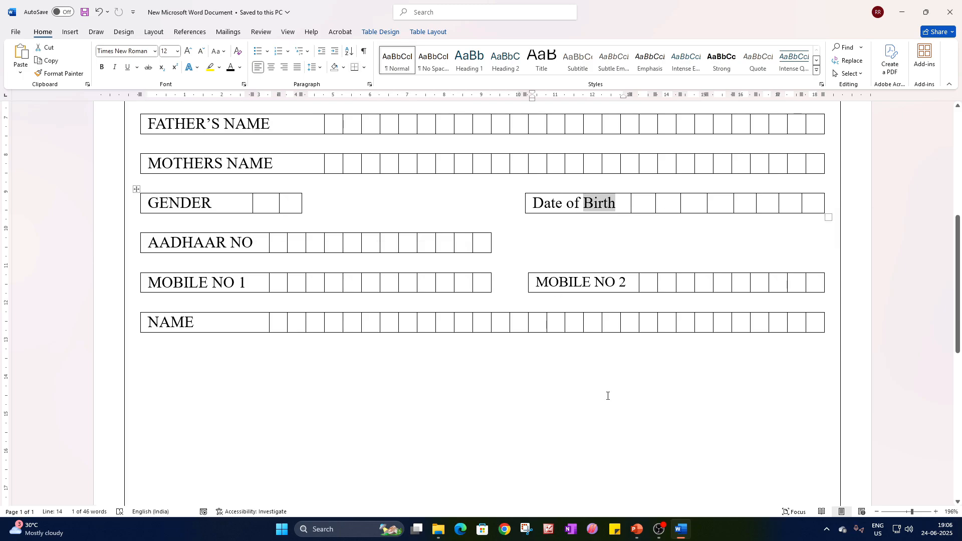
left_click(551, 381)
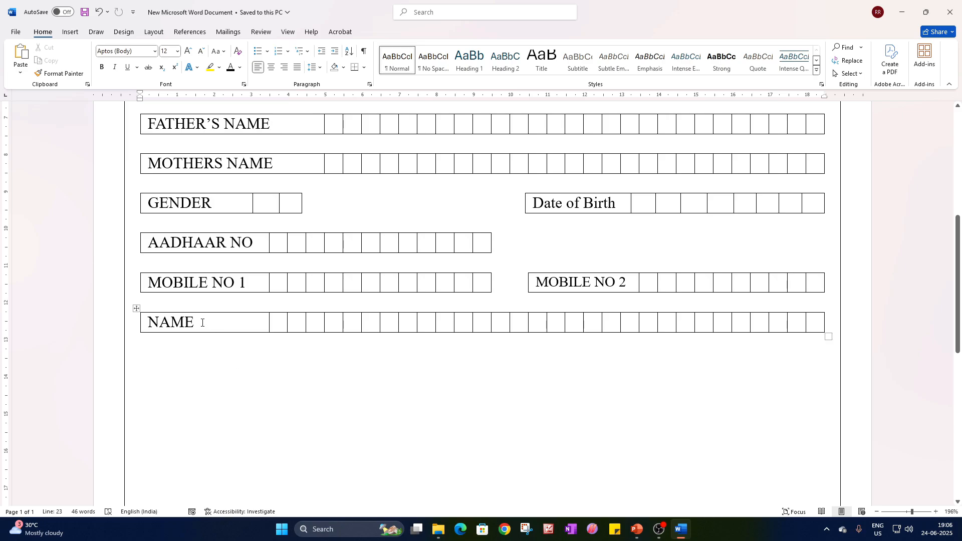
Replace the NAME label in the last row with PRESENT ADDRESS.
left_click(220, 327)
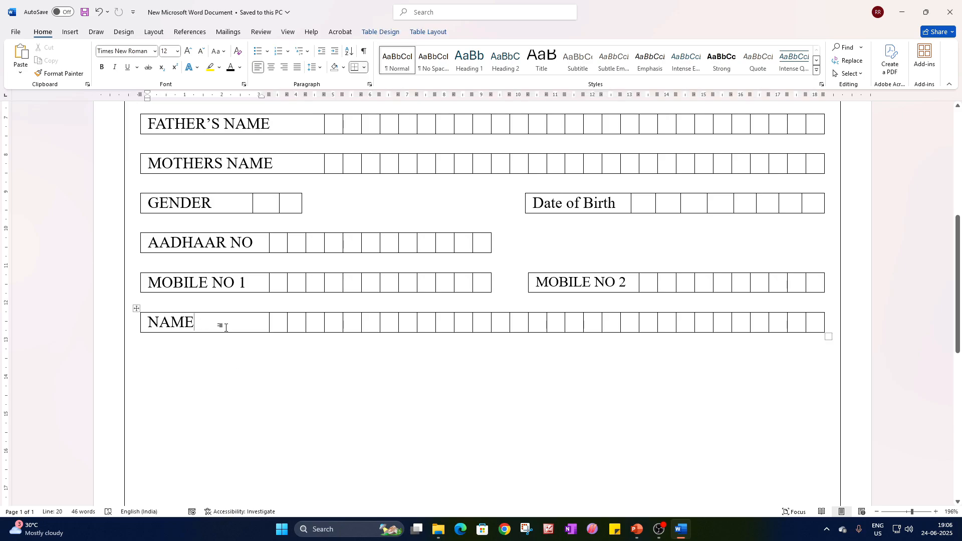
left_click_drag(224, 325, 149, 323)
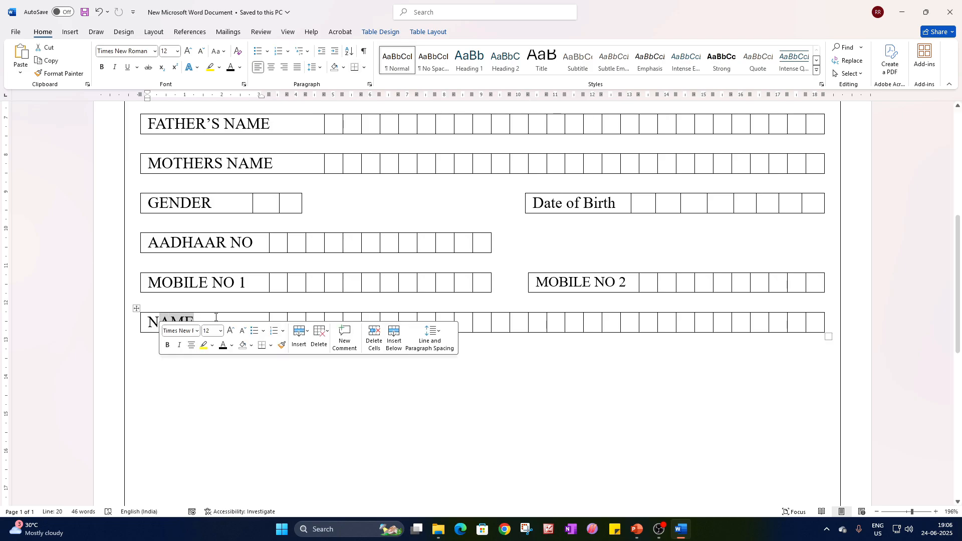
left_click(212, 321)
left_click_drag(211, 321, 149, 323)
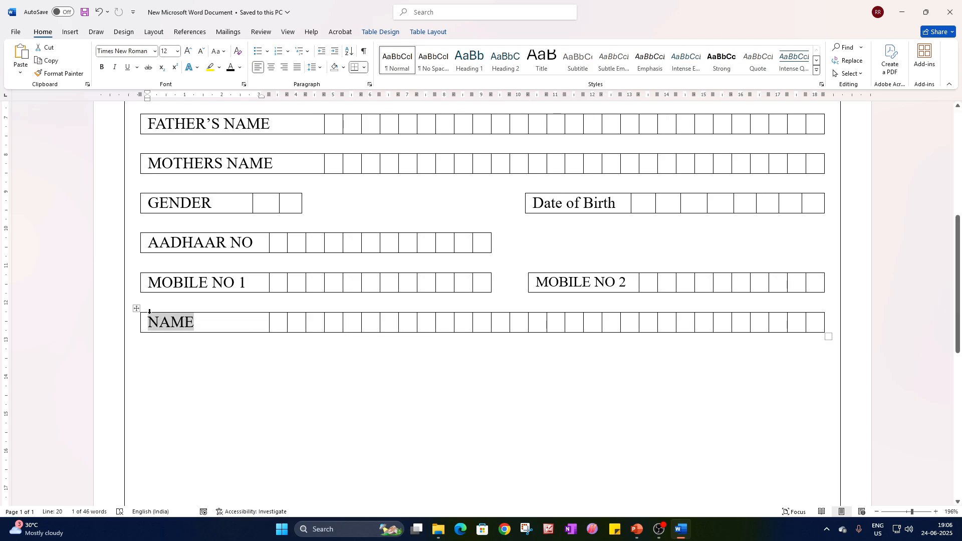
type("PRESE")
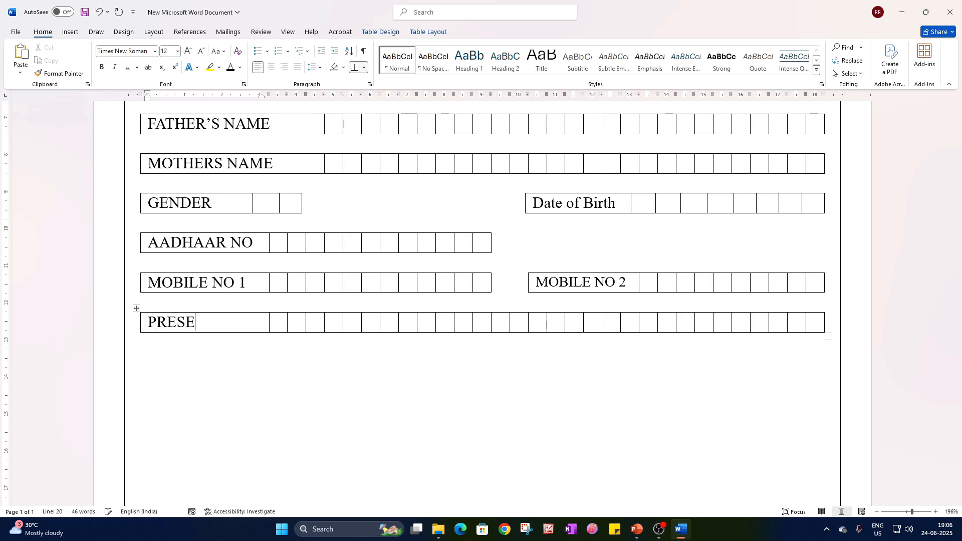
type("NT ADDRESS")
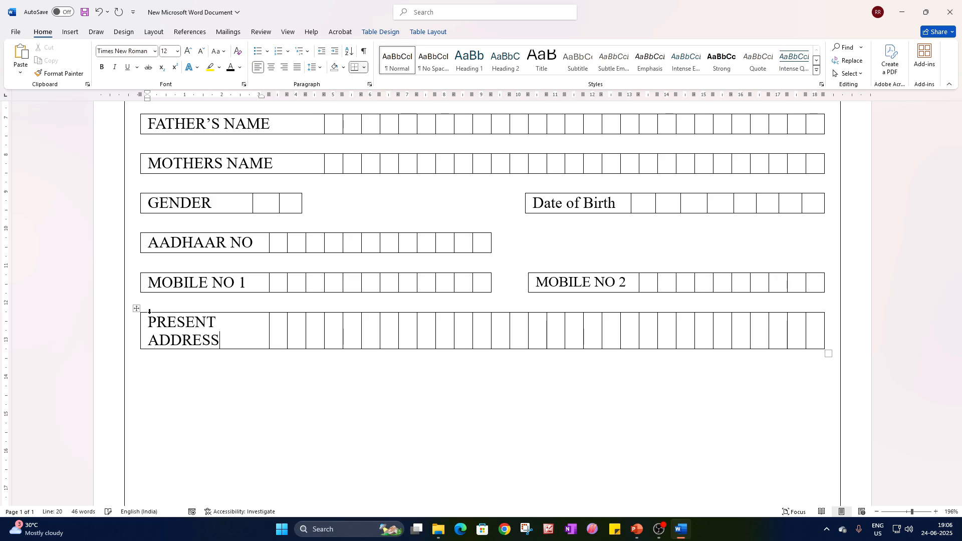
Insert two more rows below the PRESENT ADDRESS row.
right_click(220, 339)
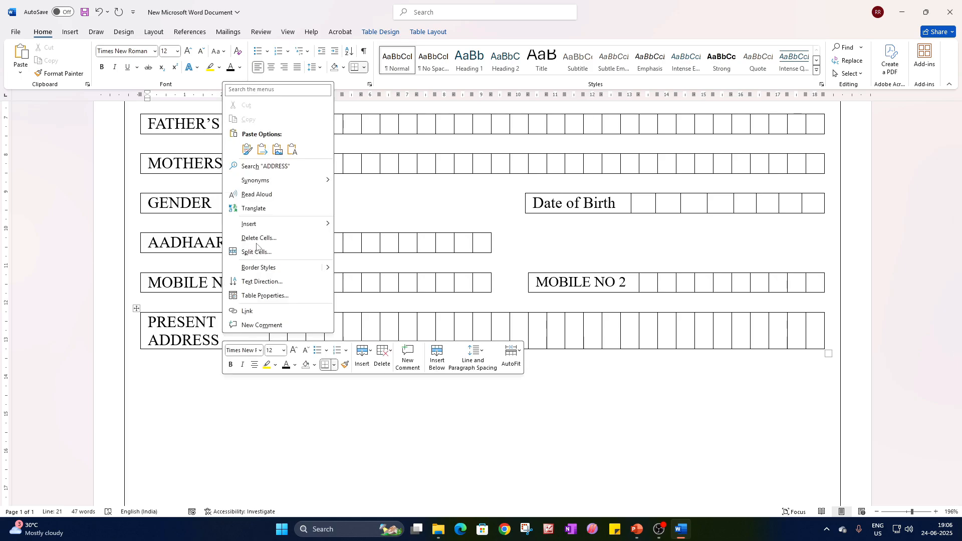
mouse_move(258, 226)
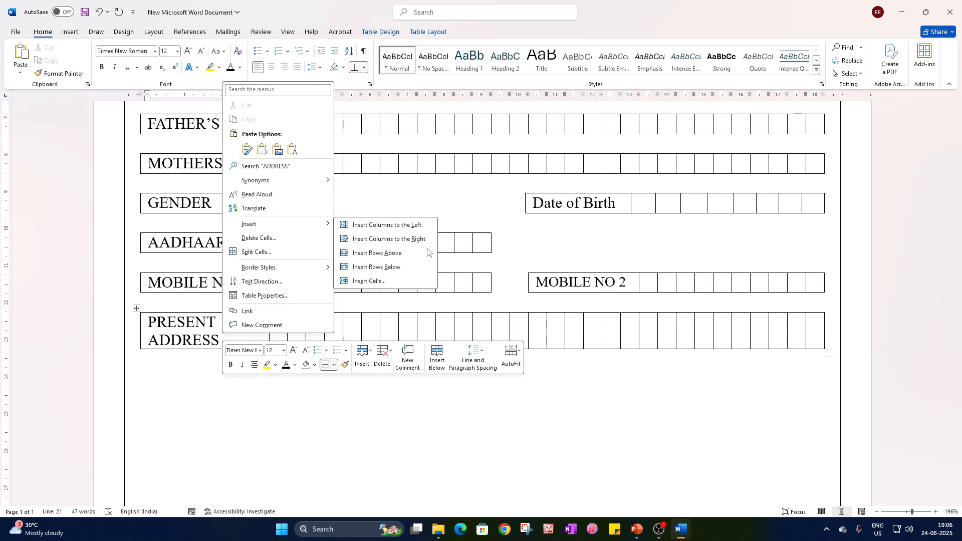
left_click(406, 267)
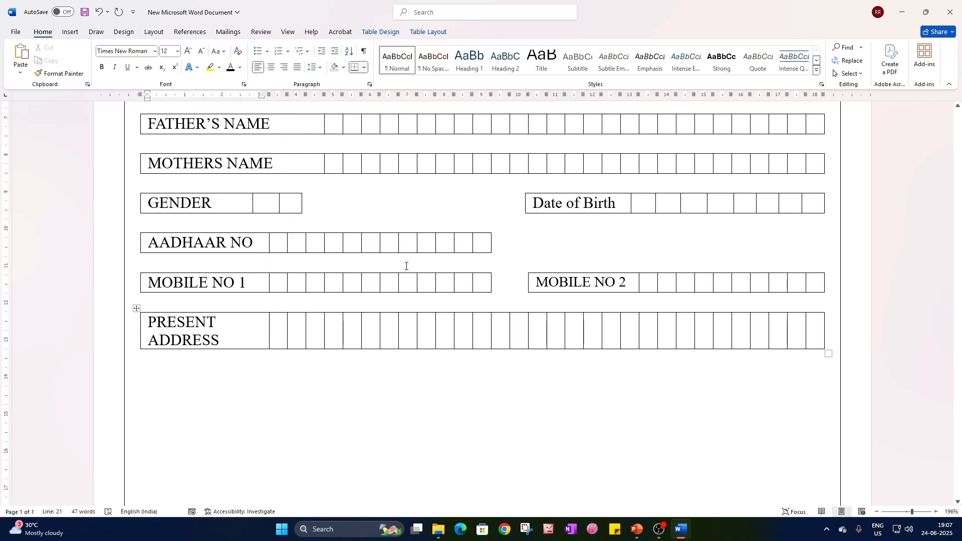
right_click(251, 327)
mouse_move(290, 221)
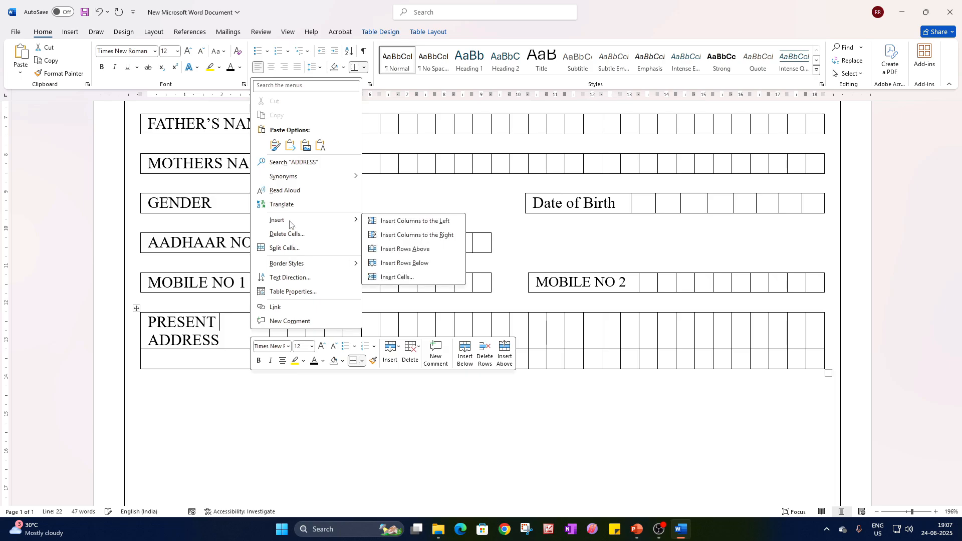
left_click(411, 266)
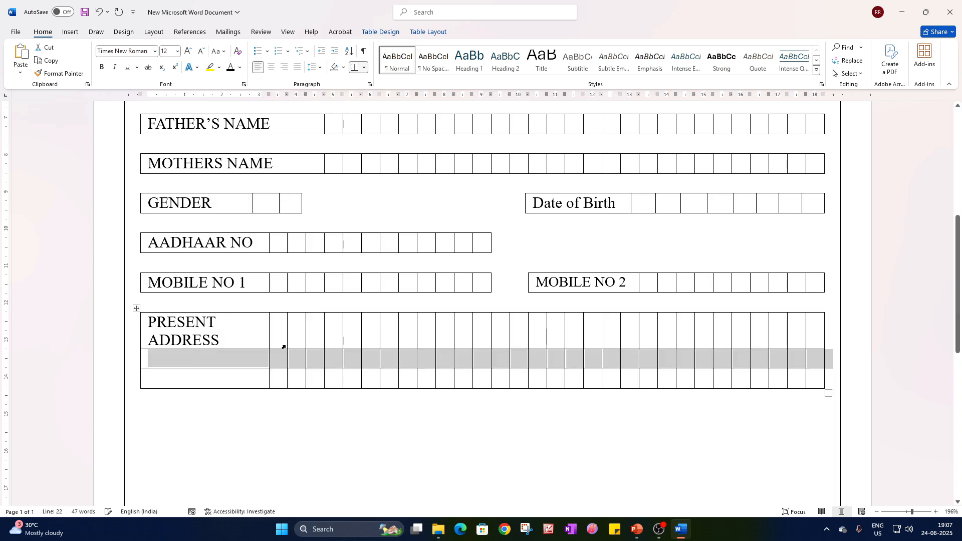
Merge the PRESENT ADDRESS label cell with the two empty label cells beneath it.
left_click(252, 357)
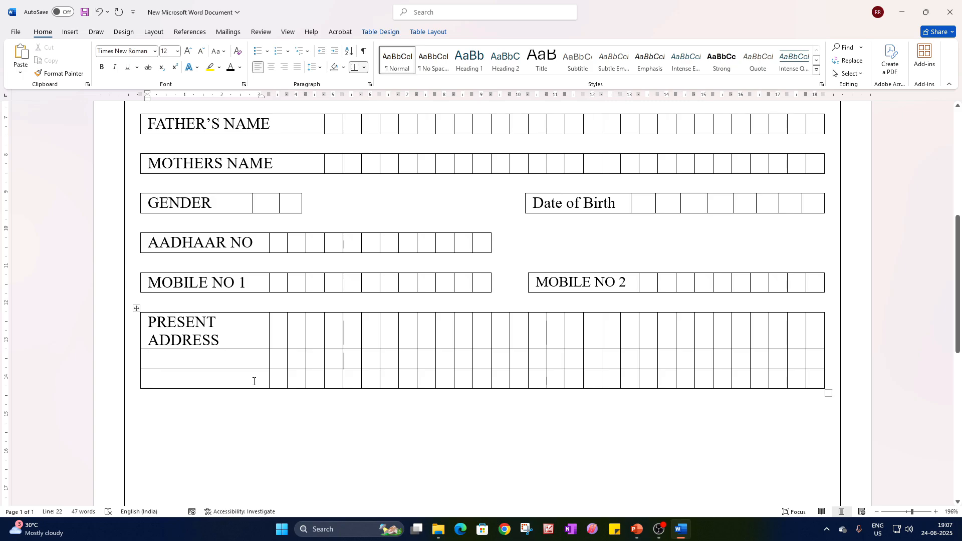
left_click_drag(255, 382, 200, 339)
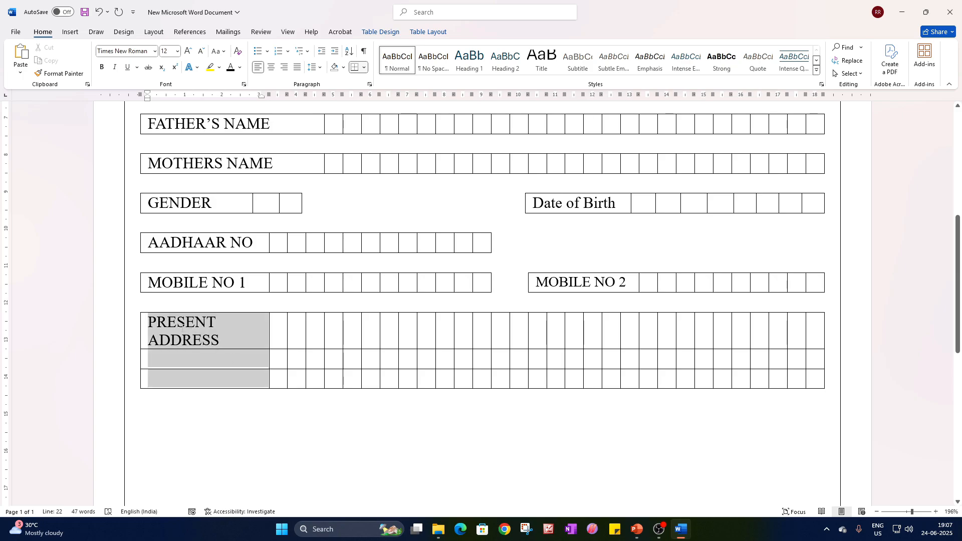
right_click(245, 333)
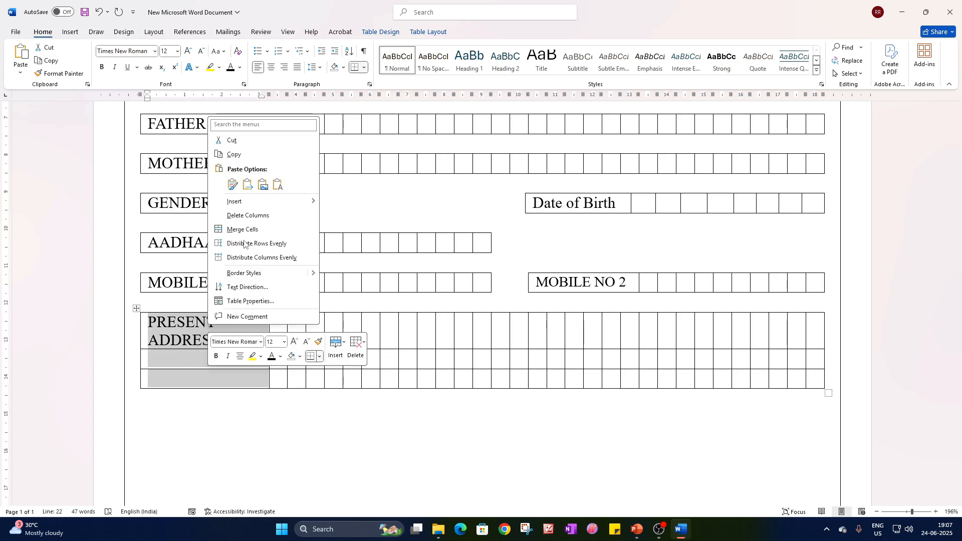
left_click(244, 228)
left_click(283, 338)
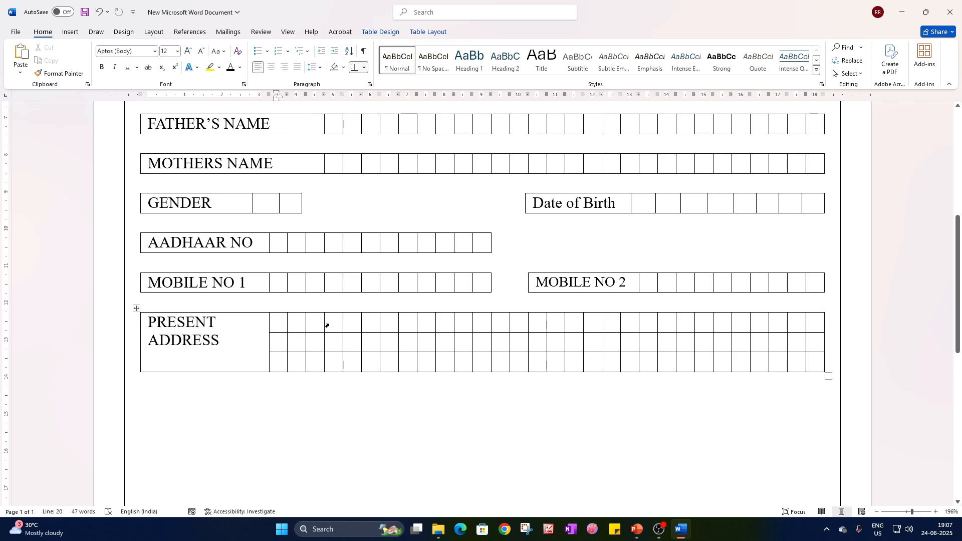
Merge the first four boxes of the top PRESENT ADDRESS row and enter House No in the merged cell.
left_click_drag(329, 326, 280, 324)
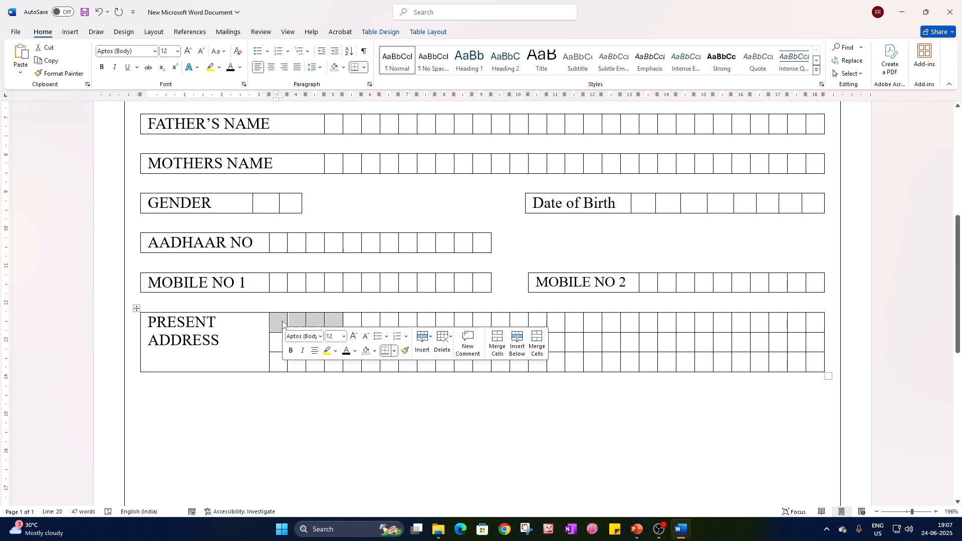
right_click(283, 323)
left_click(317, 434)
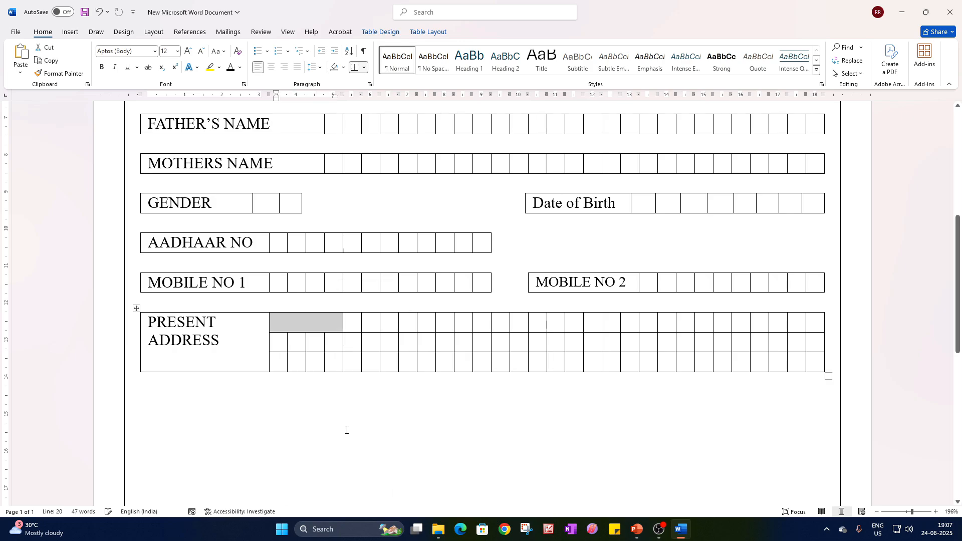
left_click(343, 428)
key("ctrl+z")
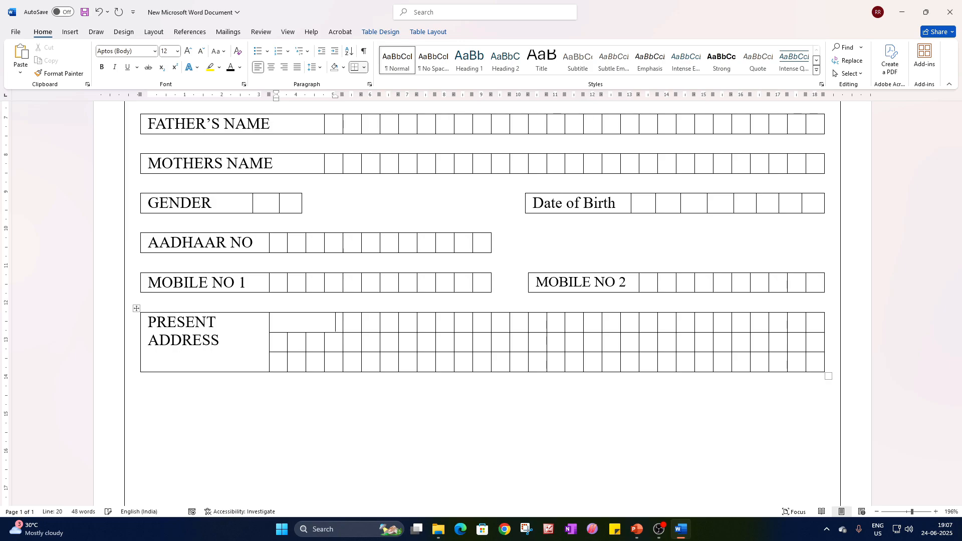
Set the House No text color to black and merge its cell with the next two boxes in the row.
left_click_drag(367, 339, 311, 335)
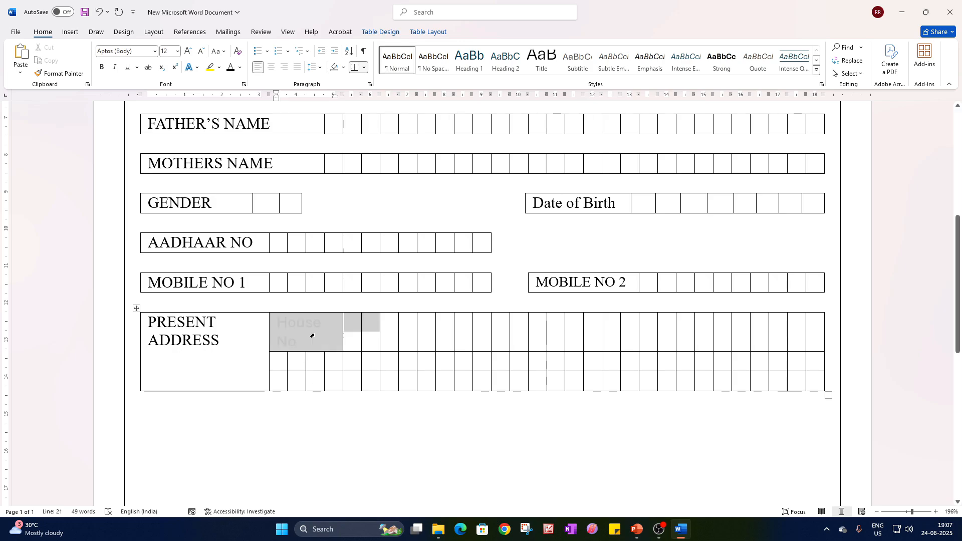
left_click(231, 67)
right_click(359, 323)
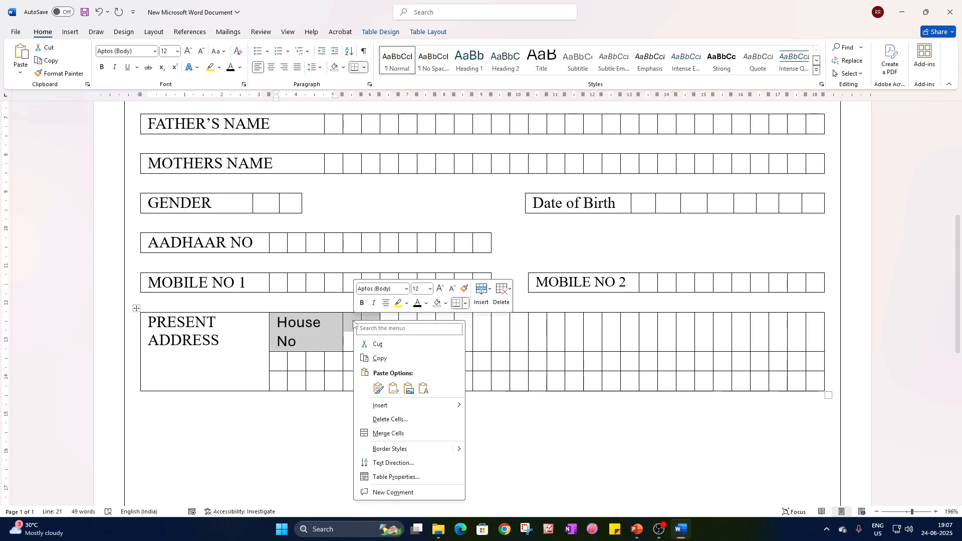
left_click(389, 434)
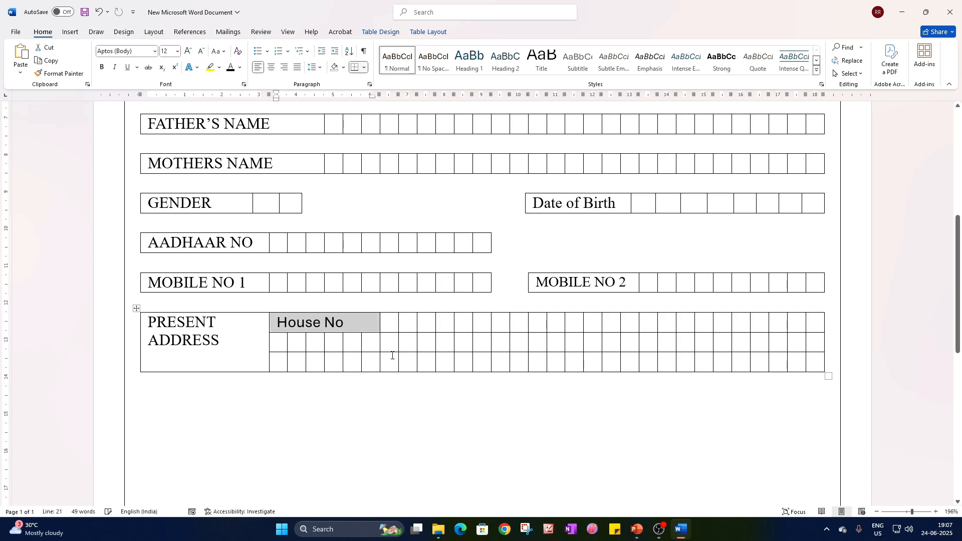
Merge the four boxes after House No into one blank answer cell.
left_click(391, 329)
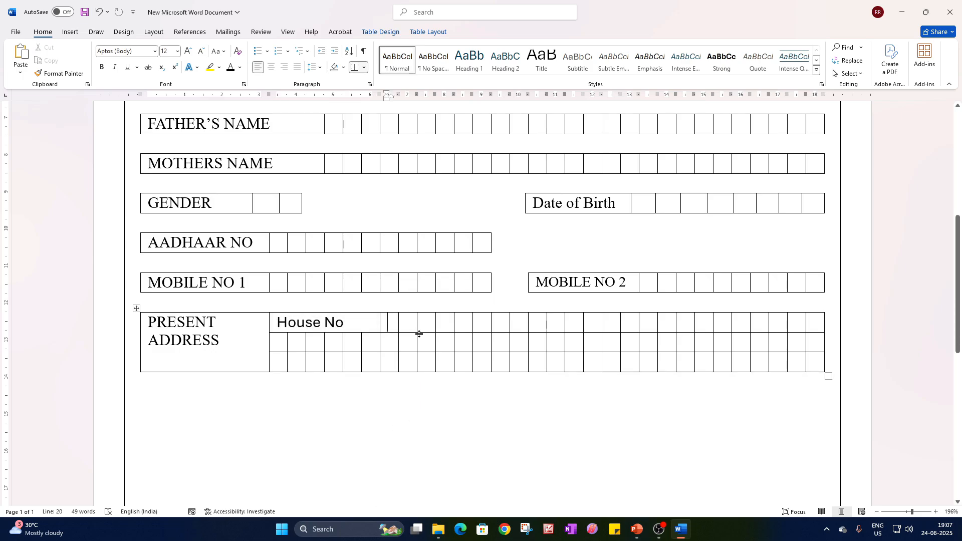
left_click(455, 326)
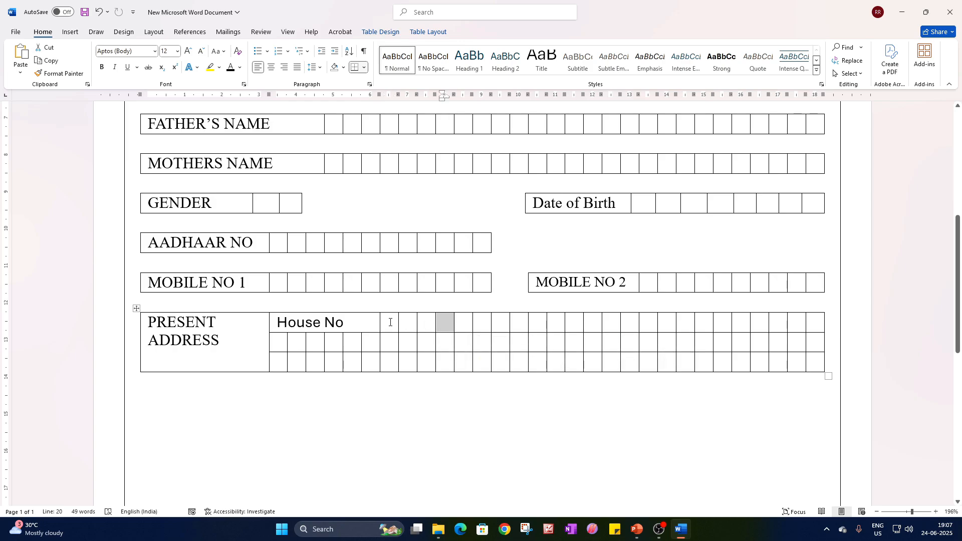
left_click_drag(396, 322, 444, 323)
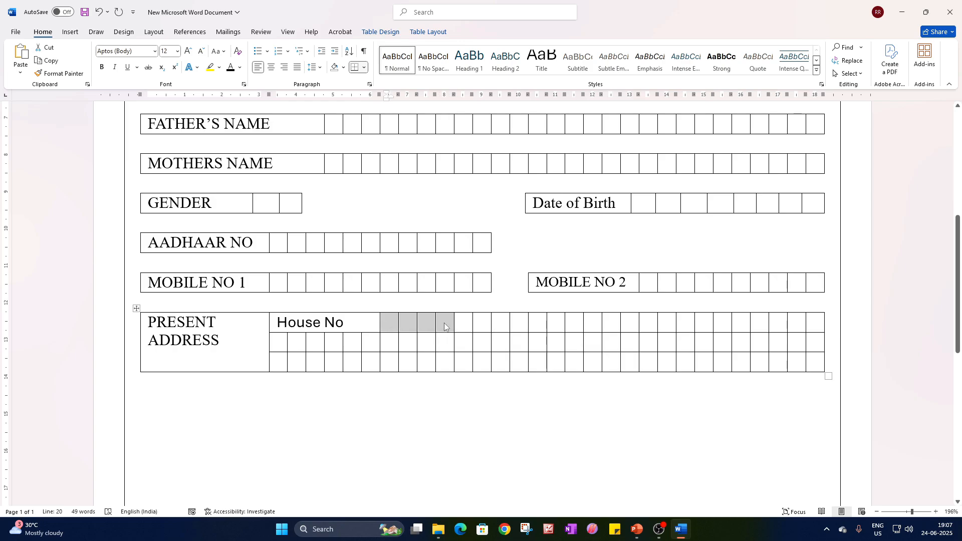
right_click(444, 323)
left_click(505, 436)
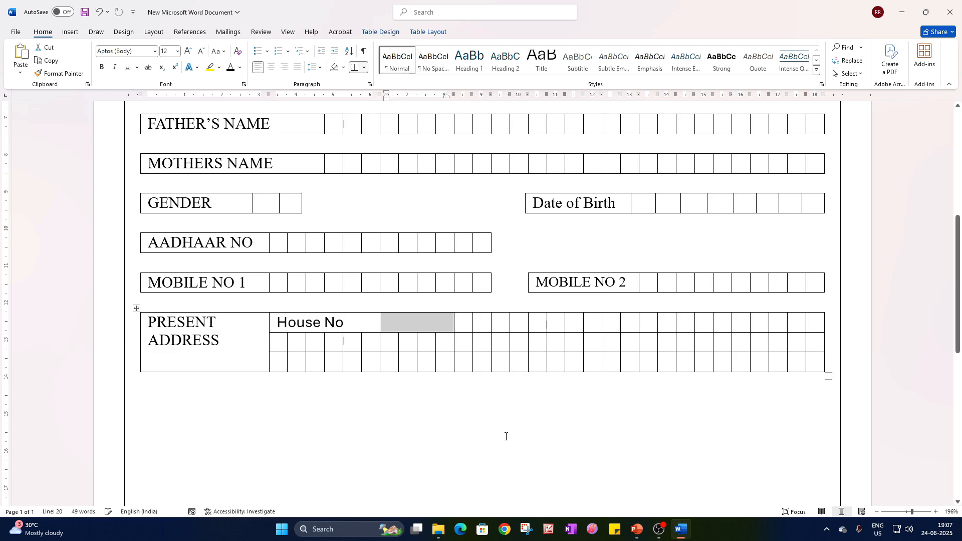
Merge the next seven boxes after the House No answer cell and enter Village/City in the merged cell.
left_click(936, 511)
left_click(935, 512)
left_click(935, 511)
left_click(936, 512)
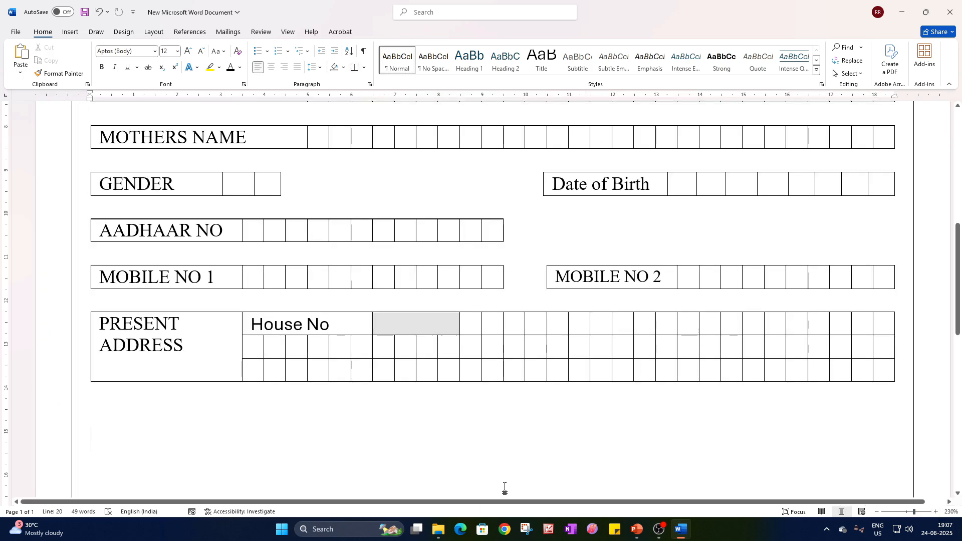
left_click(502, 482)
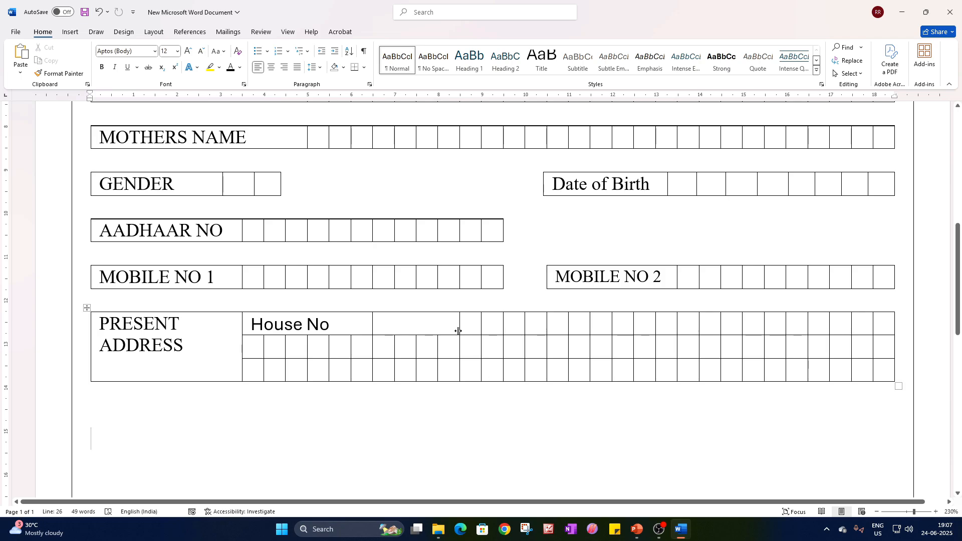
left_click_drag(478, 326, 599, 327)
right_click(597, 331)
left_click(633, 442)
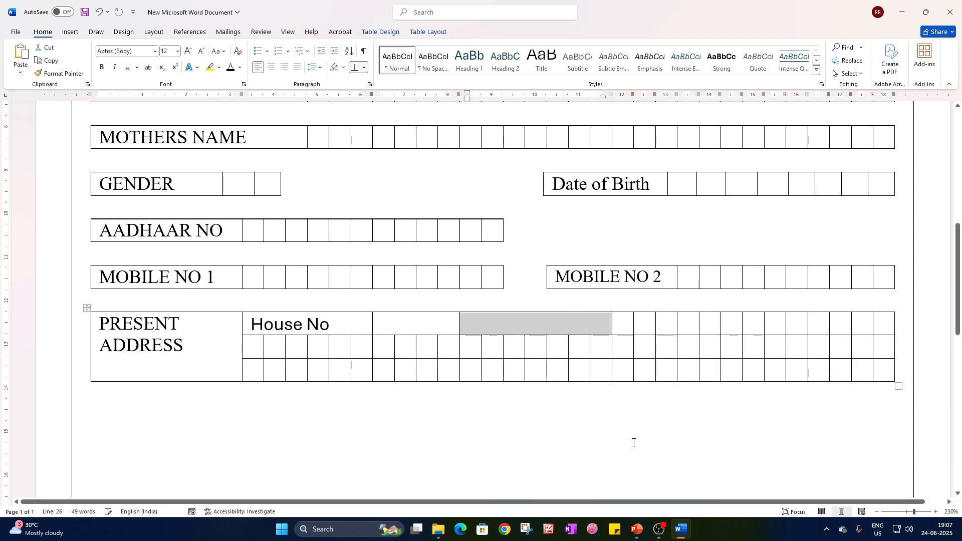
type("S")
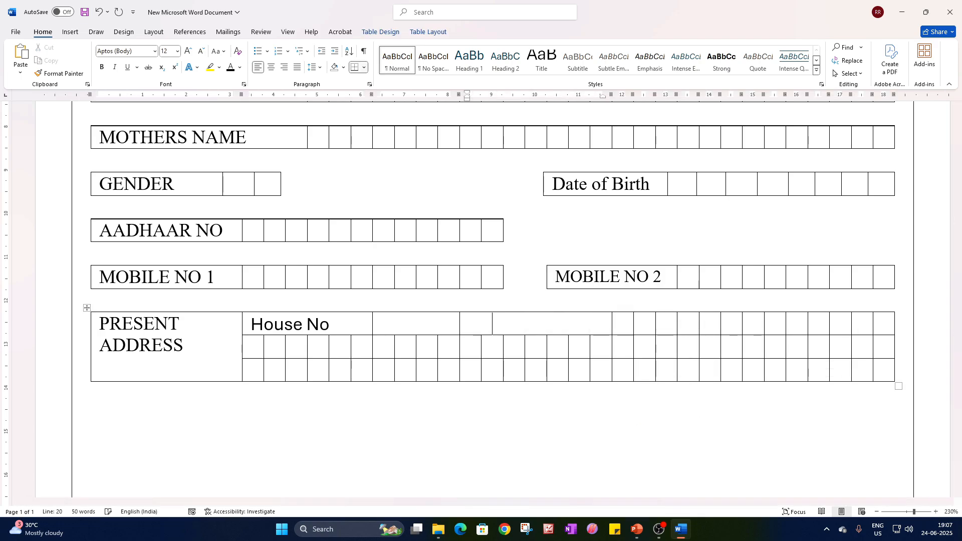
type("_____")
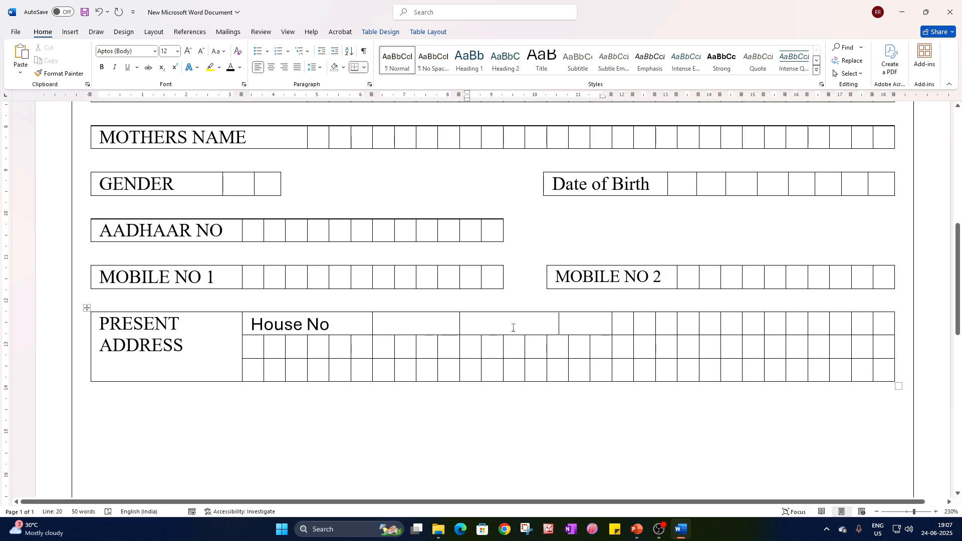
key("ctrl+a")
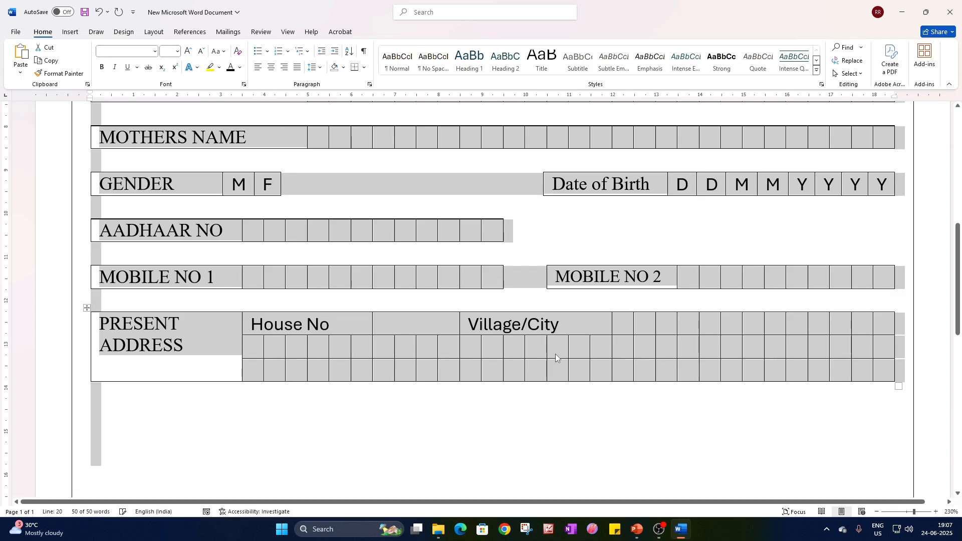
left_click(556, 354)
key("ctrl+z")
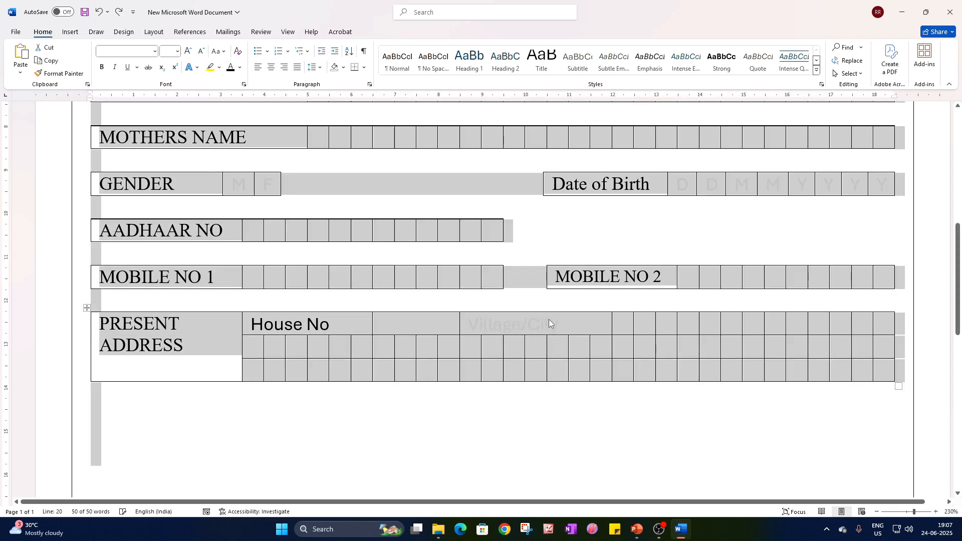
Set the text color of only the Village/City label to black.
left_click(550, 322)
left_click_drag(559, 324, 468, 325)
left_click(230, 67)
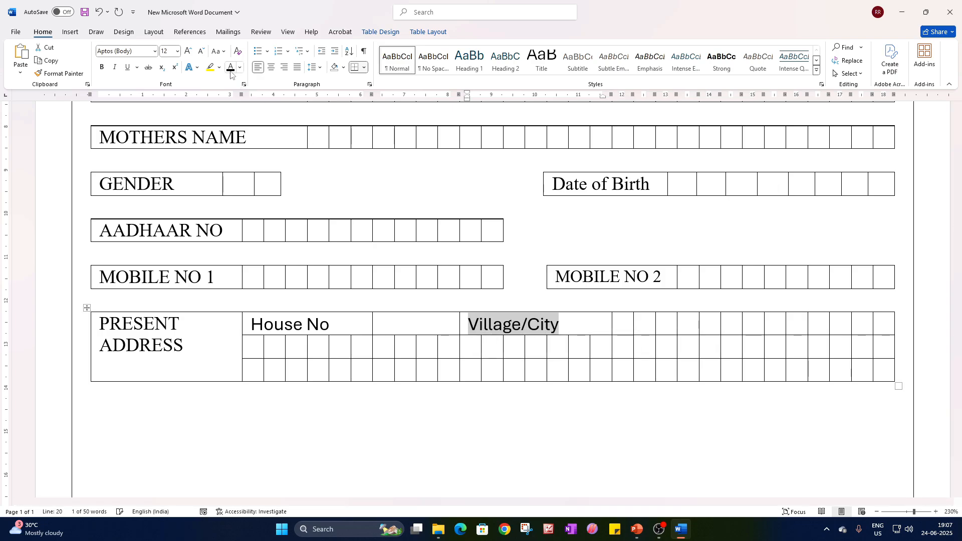
left_click(573, 327)
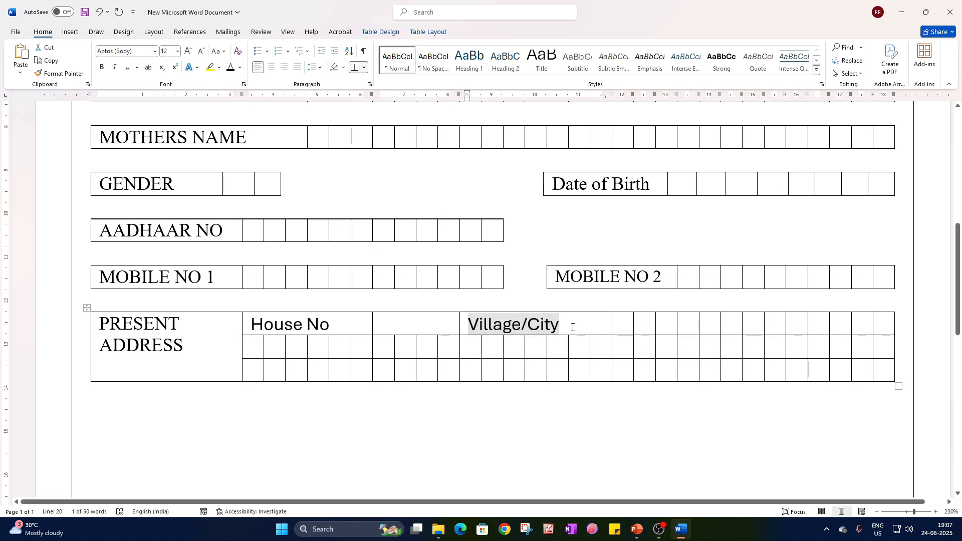
Merge all remaining boxes after Village/City in the top address row into one blank answer cell.
left_click_drag(625, 327, 874, 330)
right_click(869, 333)
left_click(804, 437)
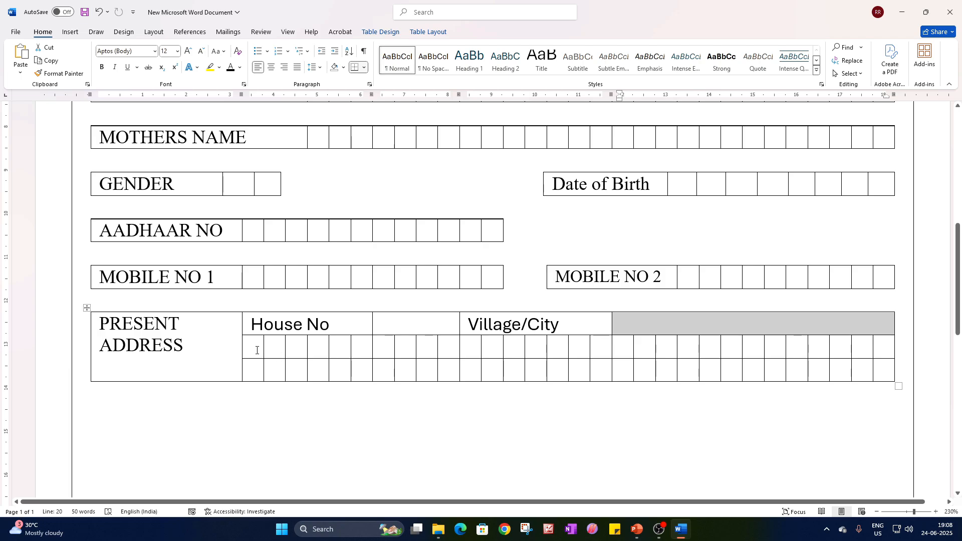
Merge the first six boxes of the second address row and enter District in the merged cell.
left_click(256, 350)
left_click_drag(371, 356, 260, 354)
right_click(261, 354)
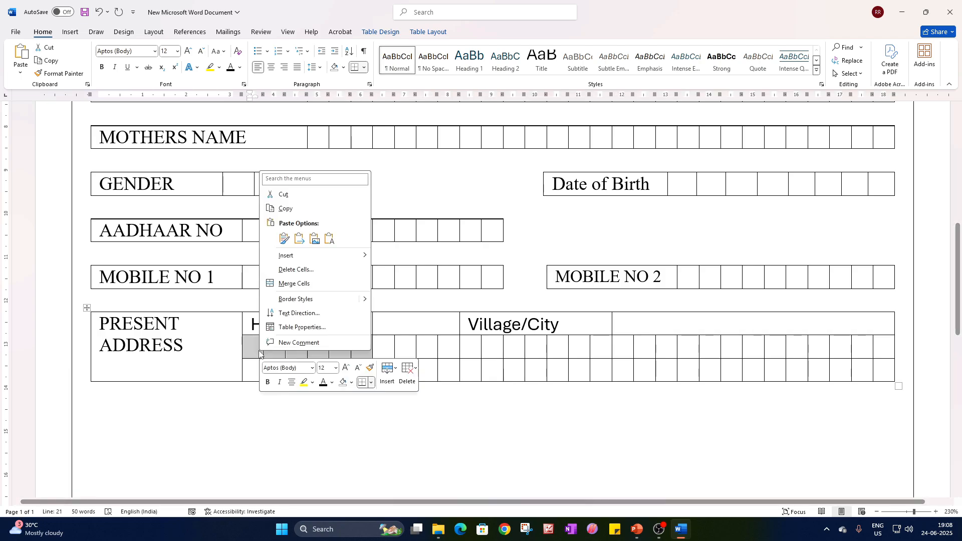
left_click(294, 284)
left_click(421, 412)
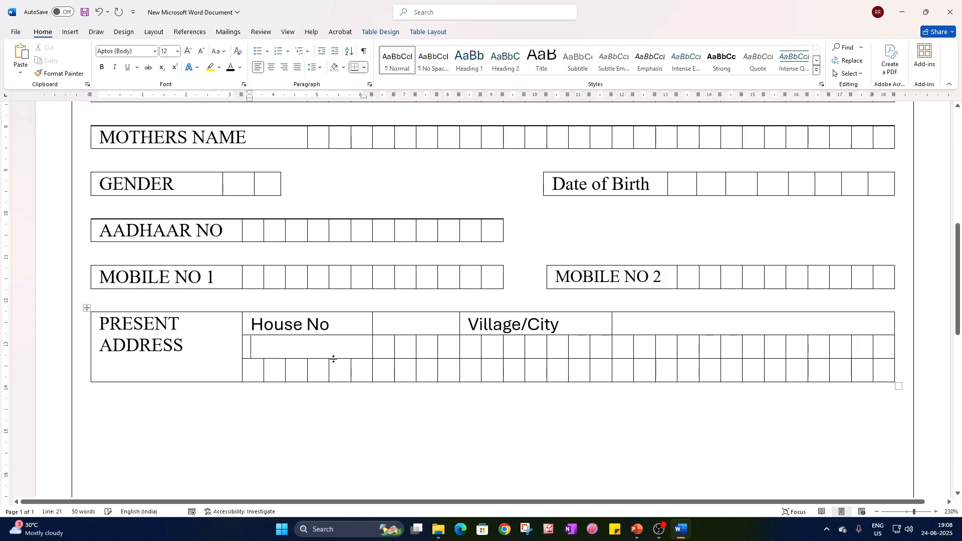
type("Doi")
key("BackSpace")
key("BackSpace")
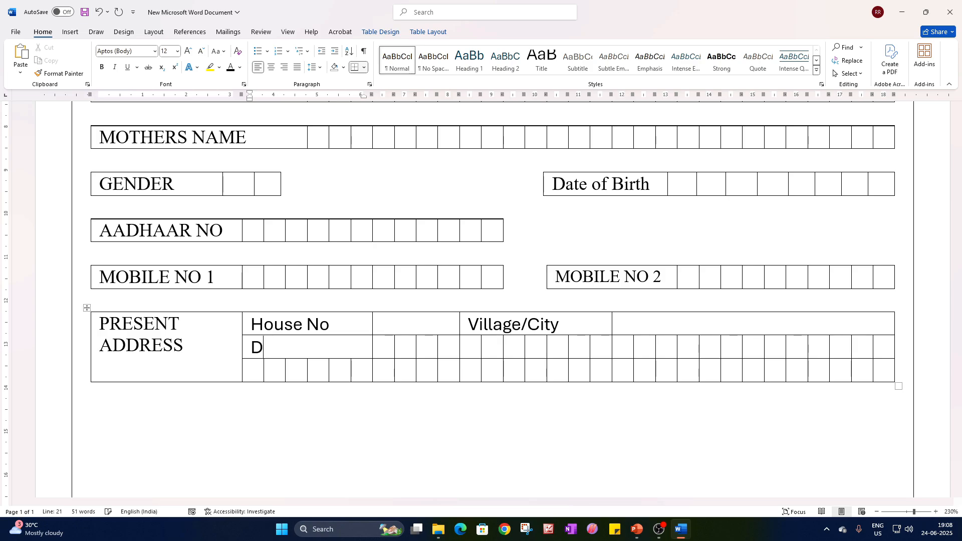
type("istrict")
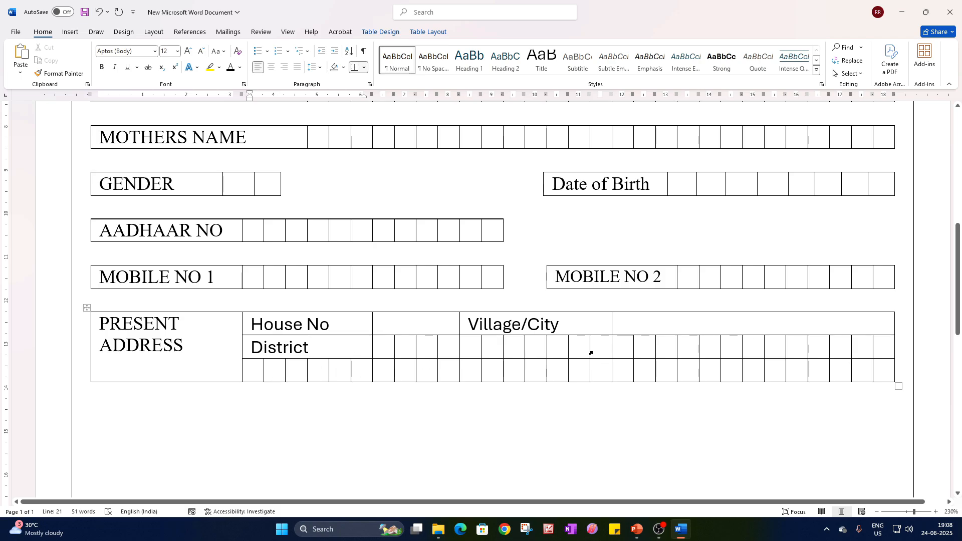
Merge eight boxes of the District row, starting beneath the Village/City answer cell, and enter STATE in the merged cell.
left_click_drag(473, 346, 711, 347)
left_click(645, 367)
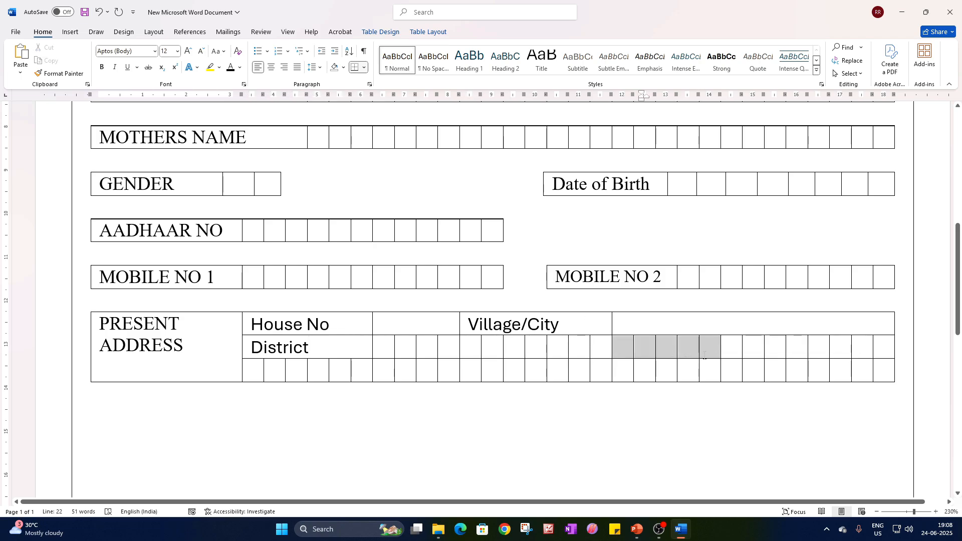
right_click(712, 349)
left_click(714, 283)
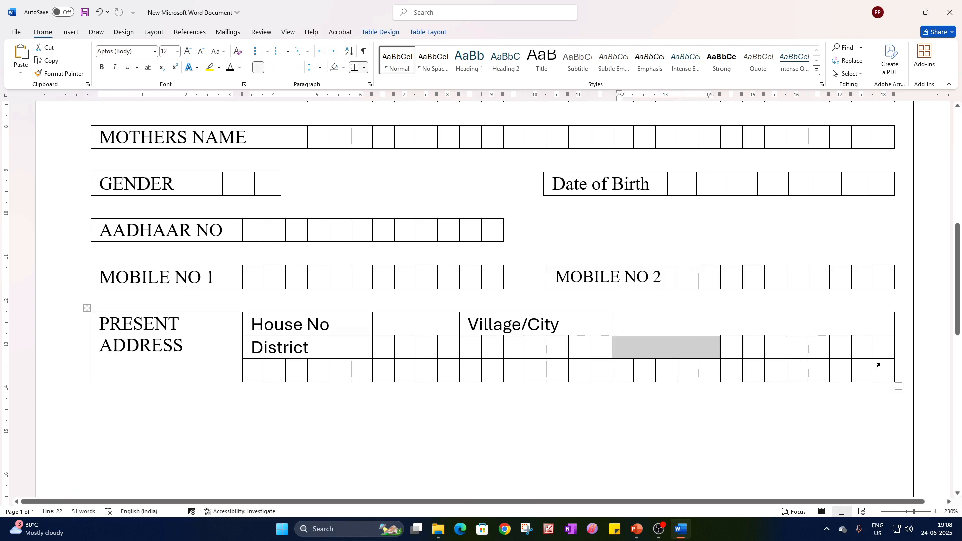
left_click_drag(887, 349, 624, 348)
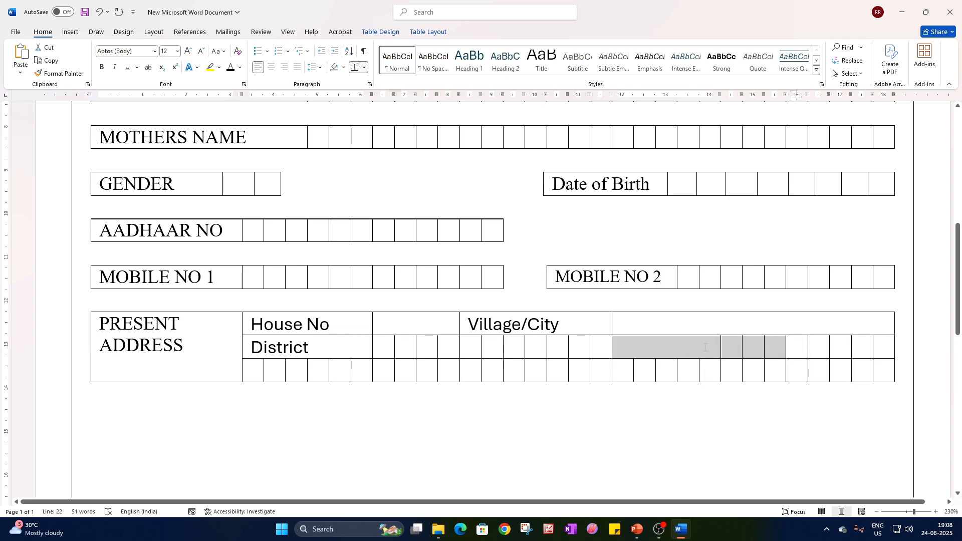
right_click(707, 349)
left_click(734, 282)
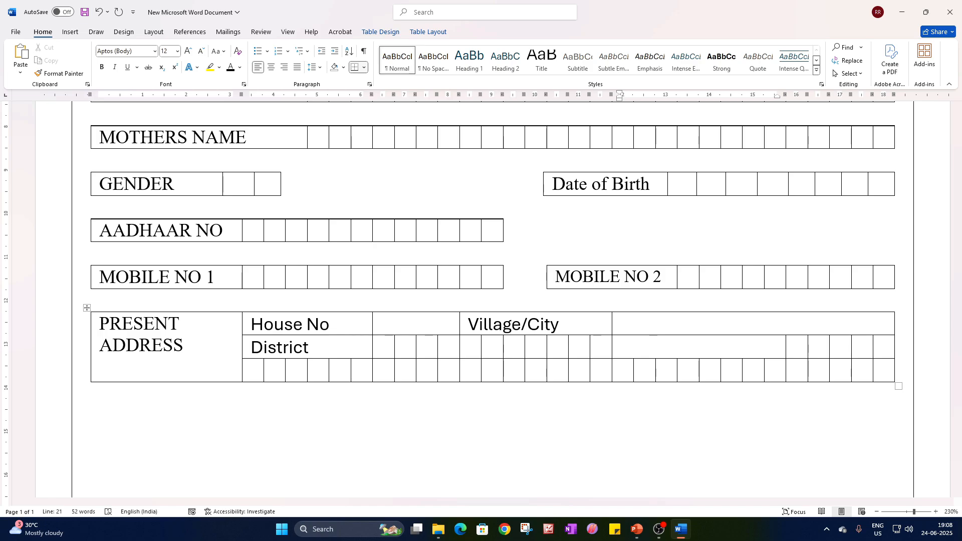
Set the STATE label's text color to black.
double_click(633, 357)
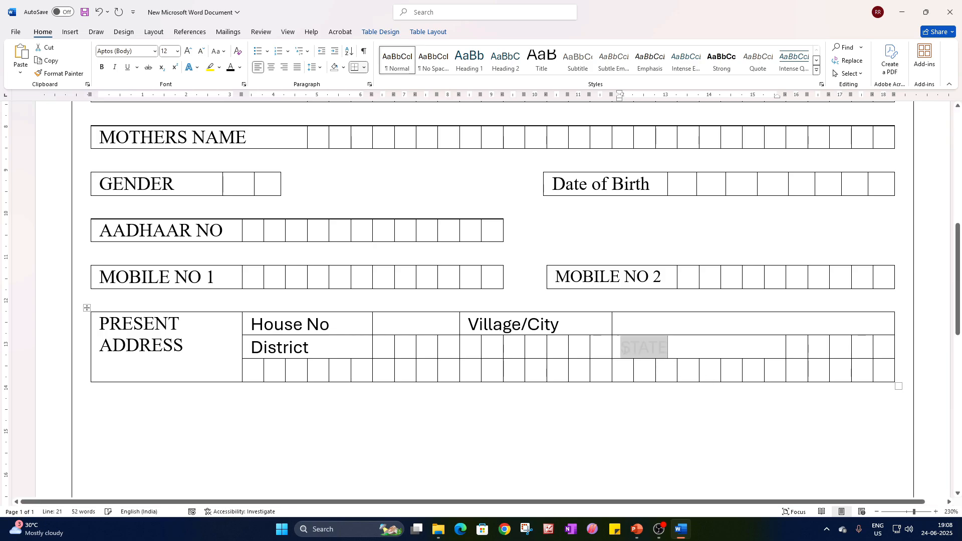
left_click(230, 67)
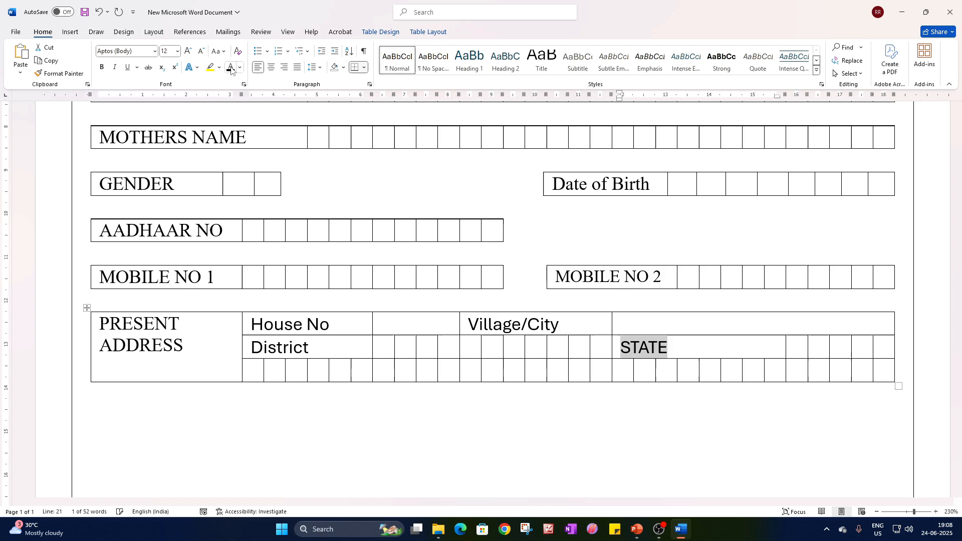
left_click(863, 354)
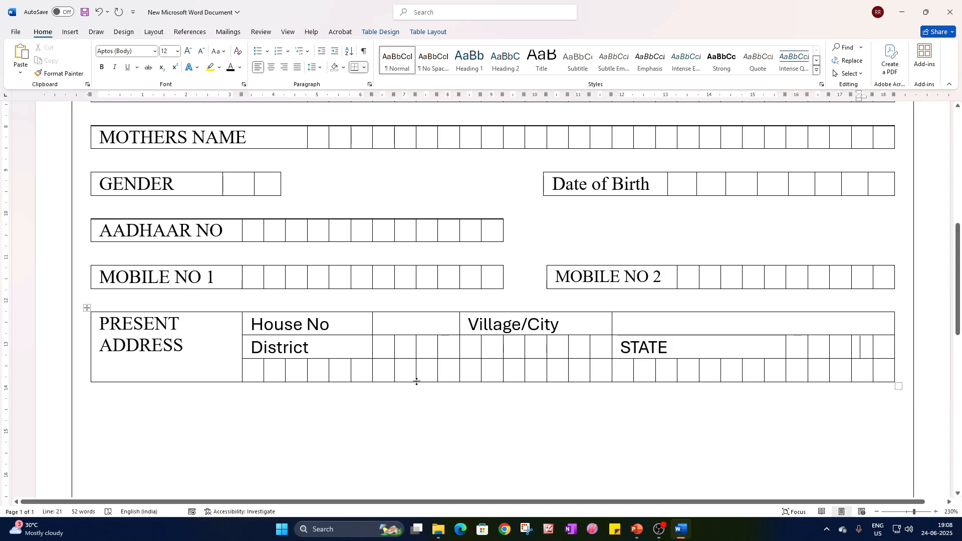
Merge the first eight boxes of the third address row, below District, into one cell.
left_click(254, 371)
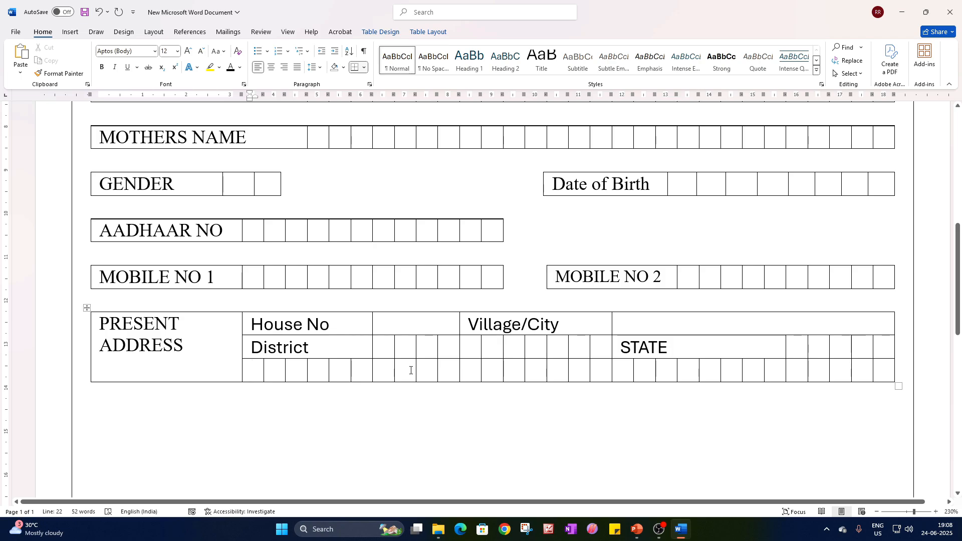
left_click_drag(411, 370, 261, 373)
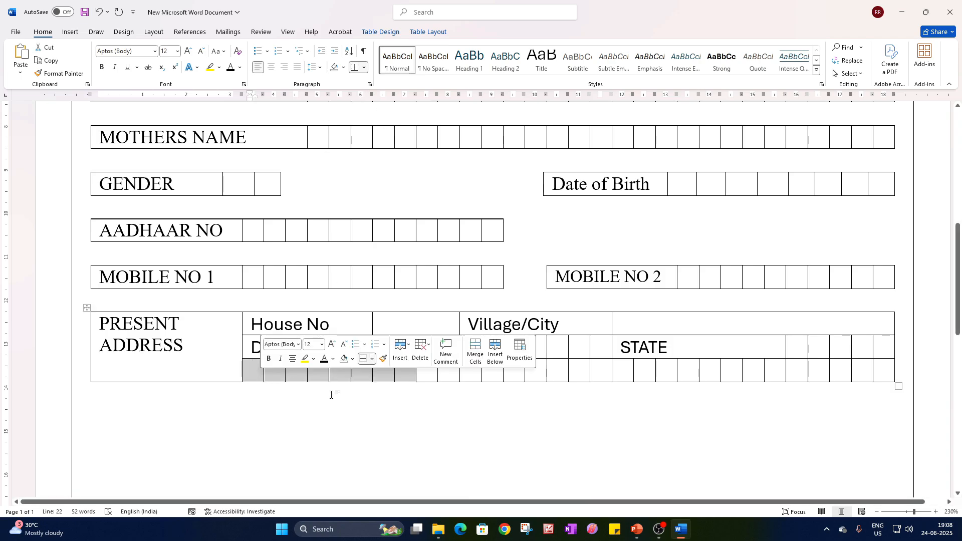
right_click(343, 377)
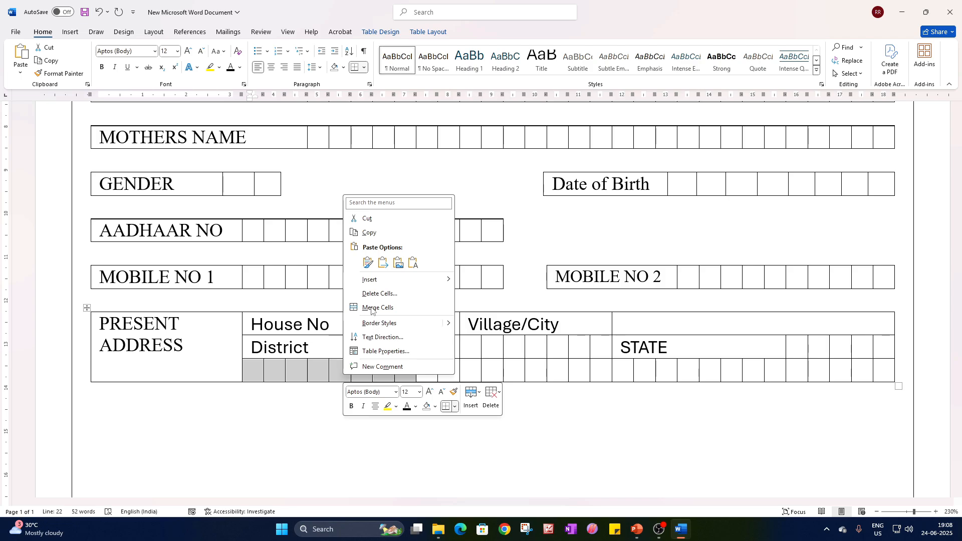
left_click(377, 308)
left_click(455, 406)
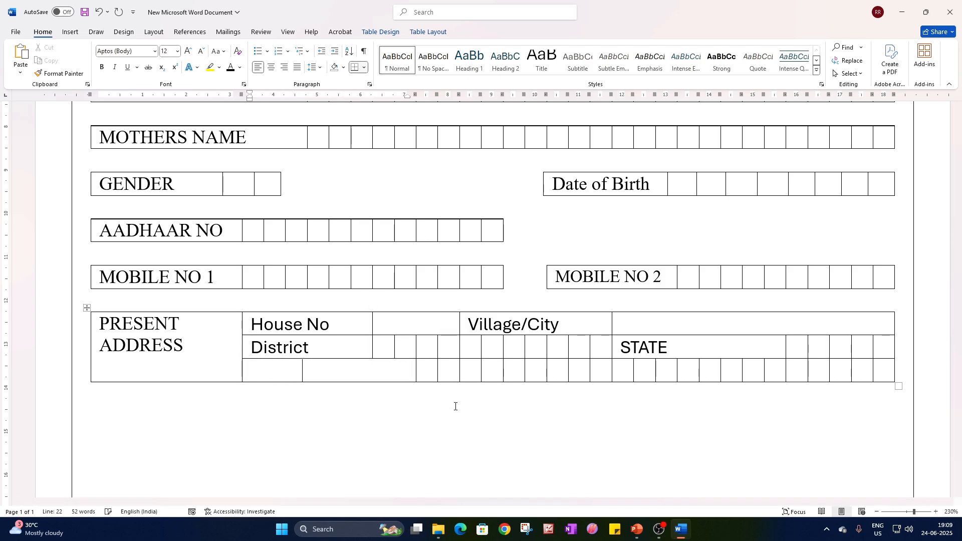
Enter Country in the merged cell below District and set its text color to black.
left_click_drag(293, 371, 314, 370)
double_click(262, 375)
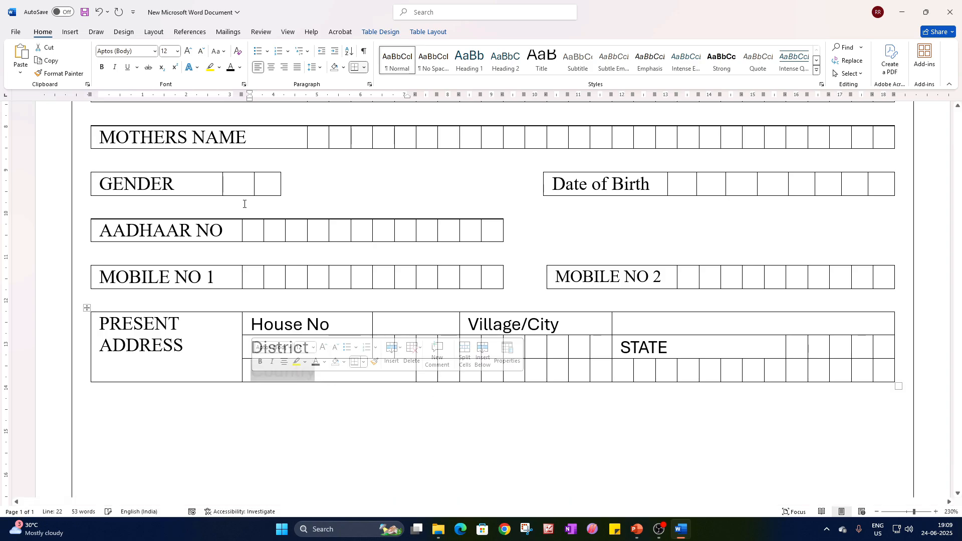
left_click(230, 67)
Change the STATE label in the District row to read State.
left_click_drag(670, 347, 631, 347)
type("tate")
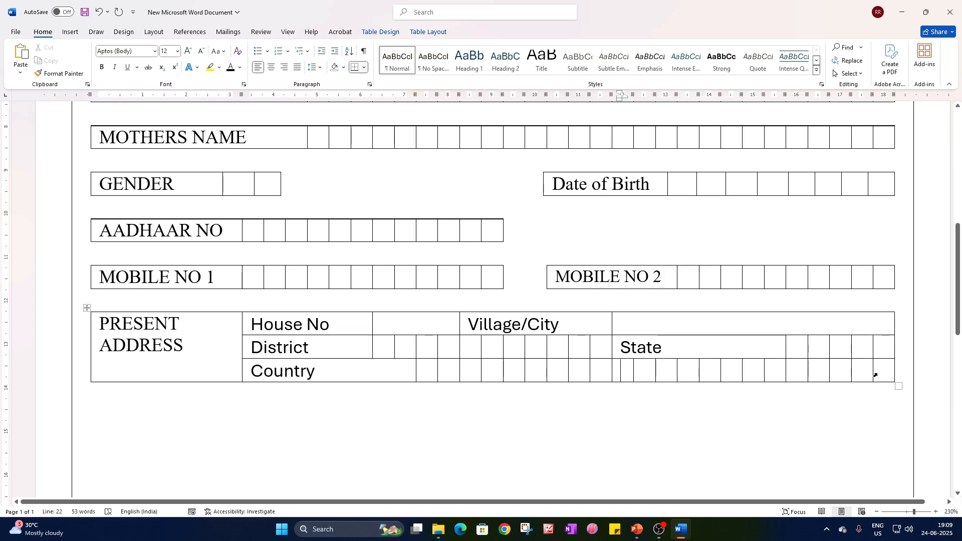
left_click(862, 413)
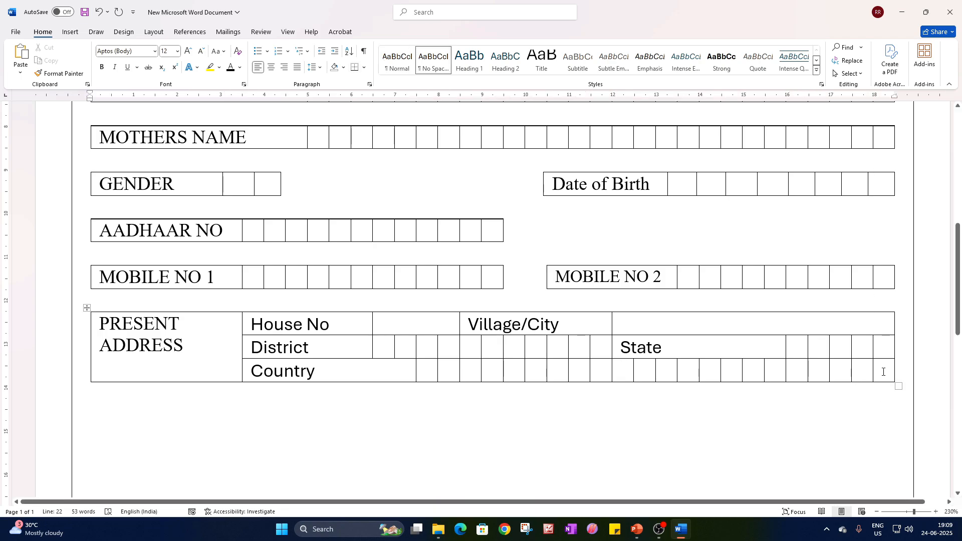
Merge seven boxes of the Country row, starting beneath the State label, and enter PIN in black text in the merged cell.
left_click_drag(883, 371, 629, 377)
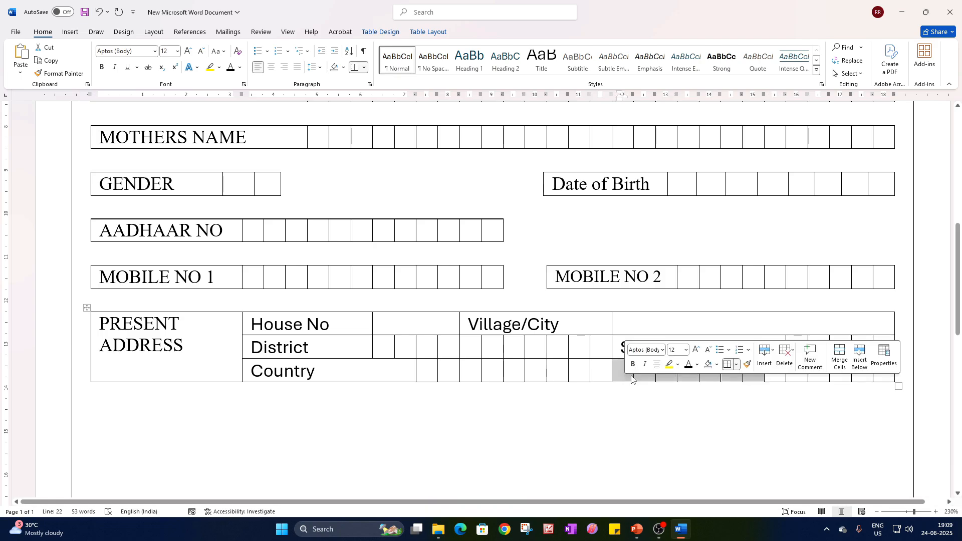
right_click(631, 379)
left_click(672, 312)
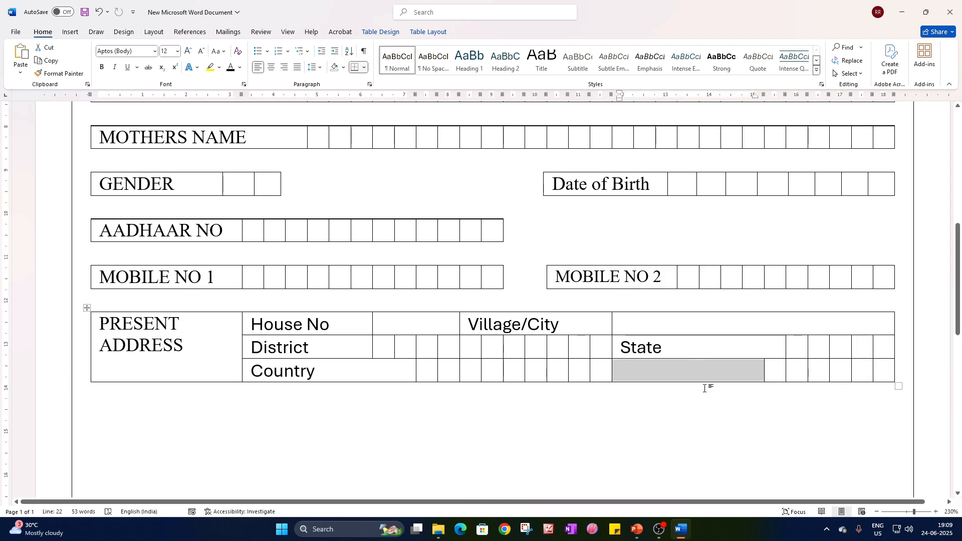
left_click(704, 388)
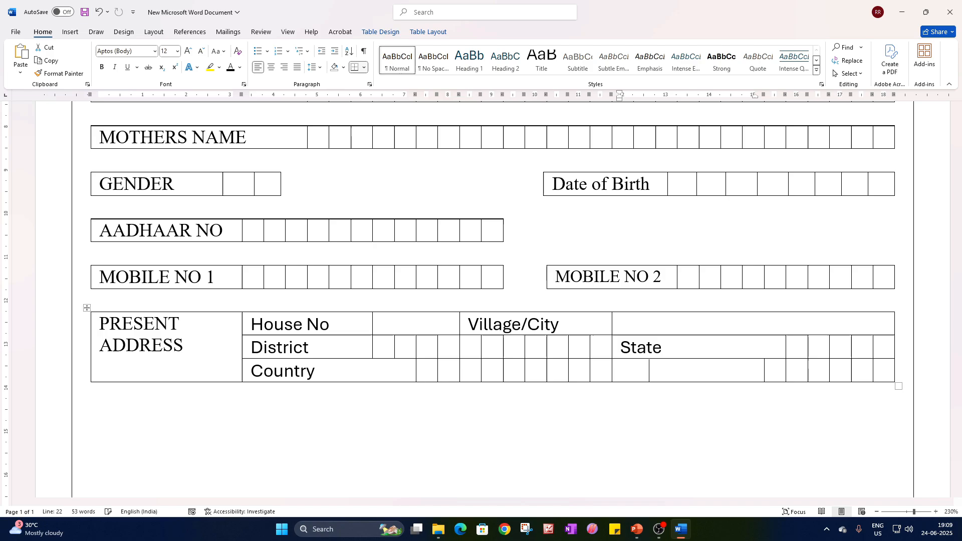
double_click(625, 376)
left_click(231, 70)
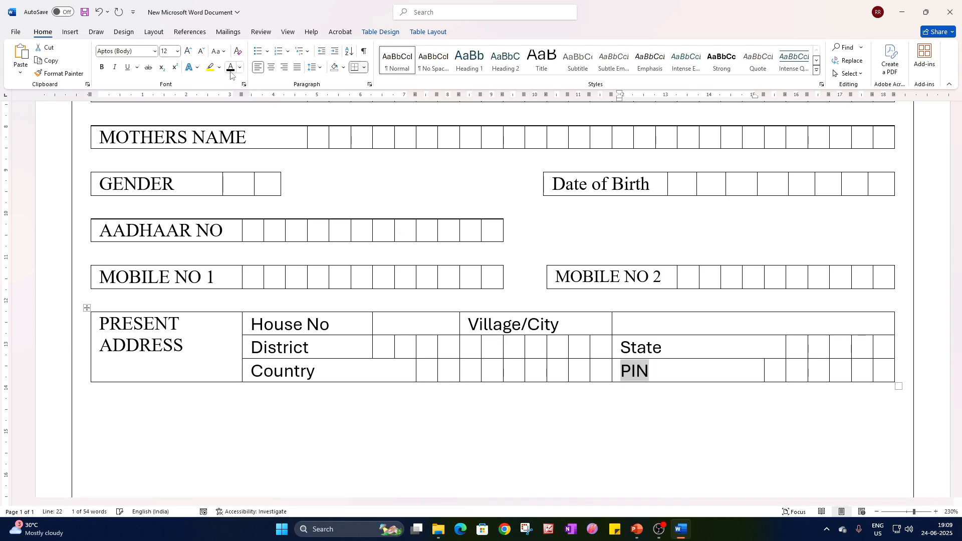
left_click(701, 375)
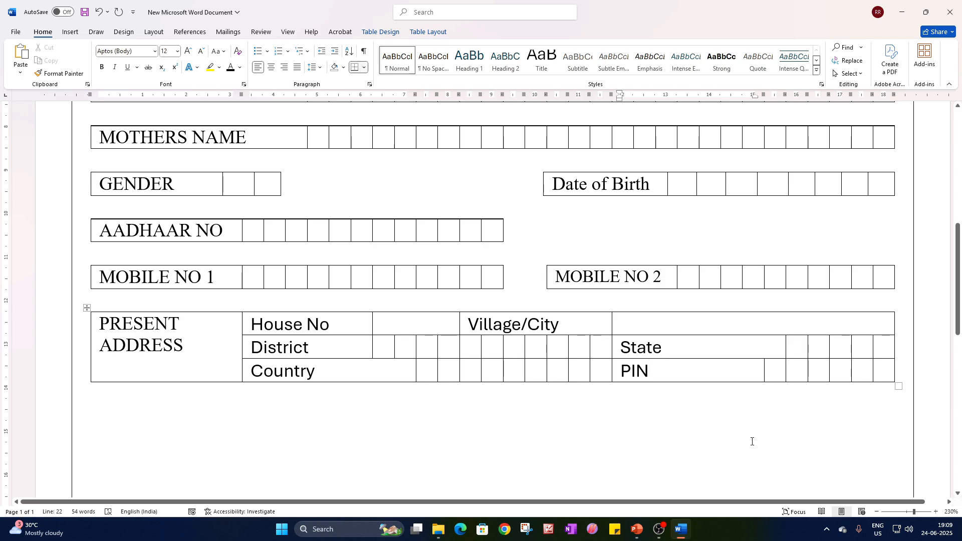
Merge all the answer boxes between the District and State labels into one cell.
left_click_drag(393, 344, 598, 347)
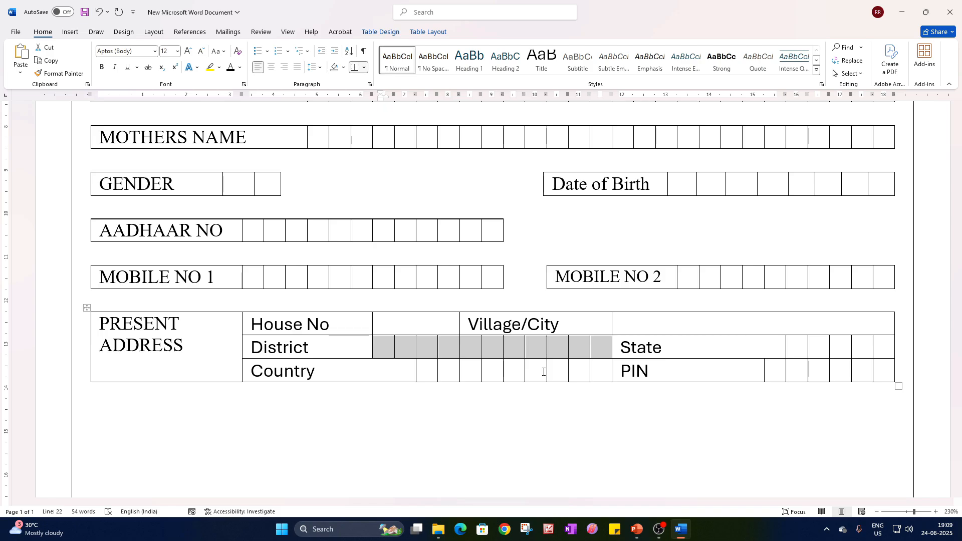
right_click(535, 347)
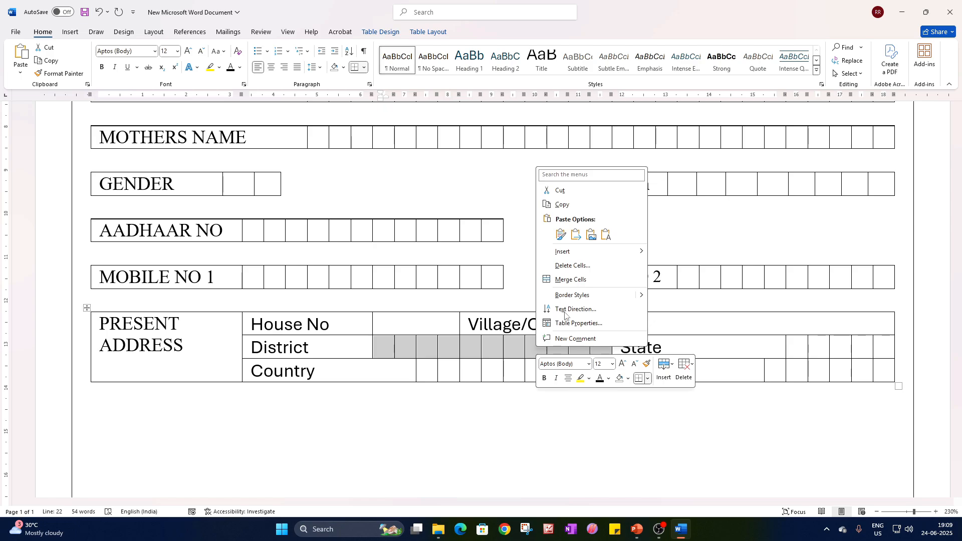
left_click(568, 280)
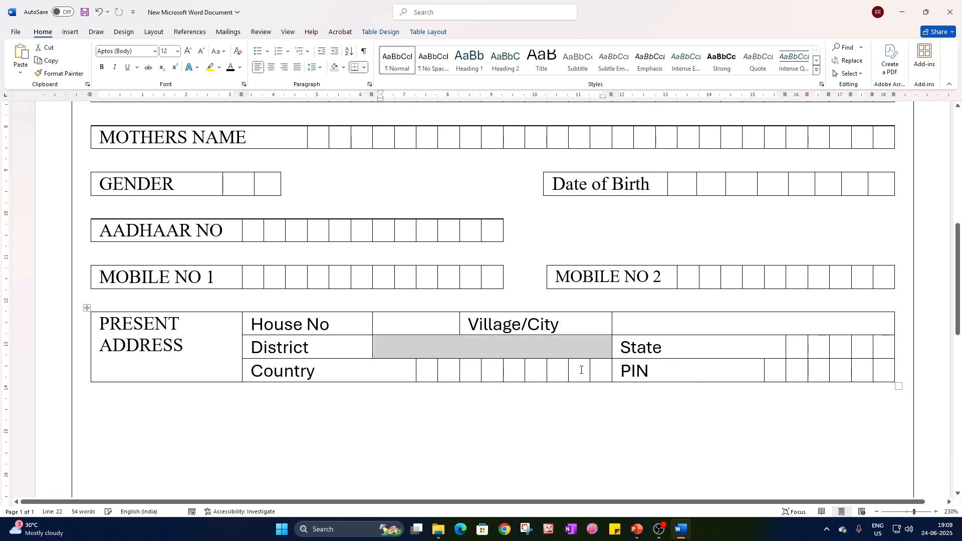
left_click(801, 348)
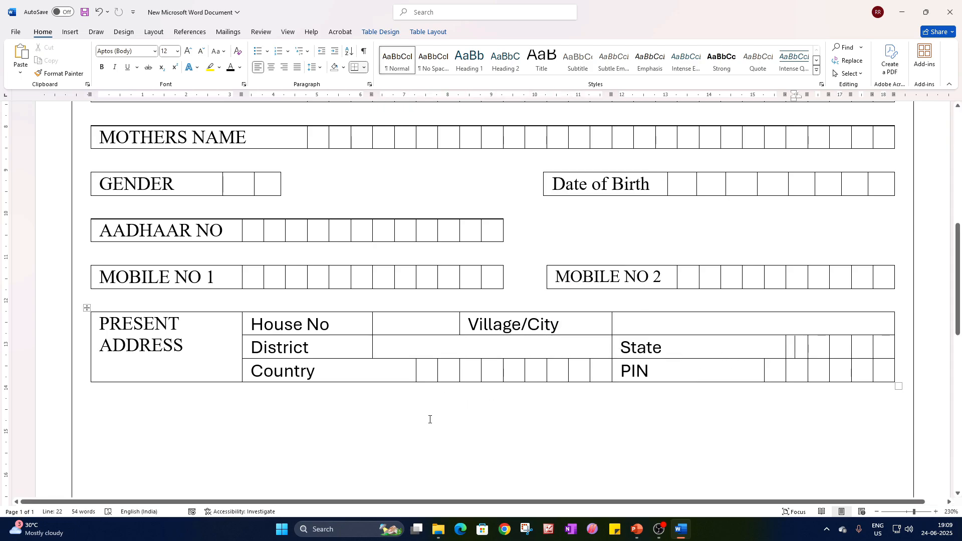
Duplicate the whole PRESENT ADDRESS table by copying it and pasting the copy below the original.
left_click(86, 307)
key("ctrl+c")
left_click(145, 407)
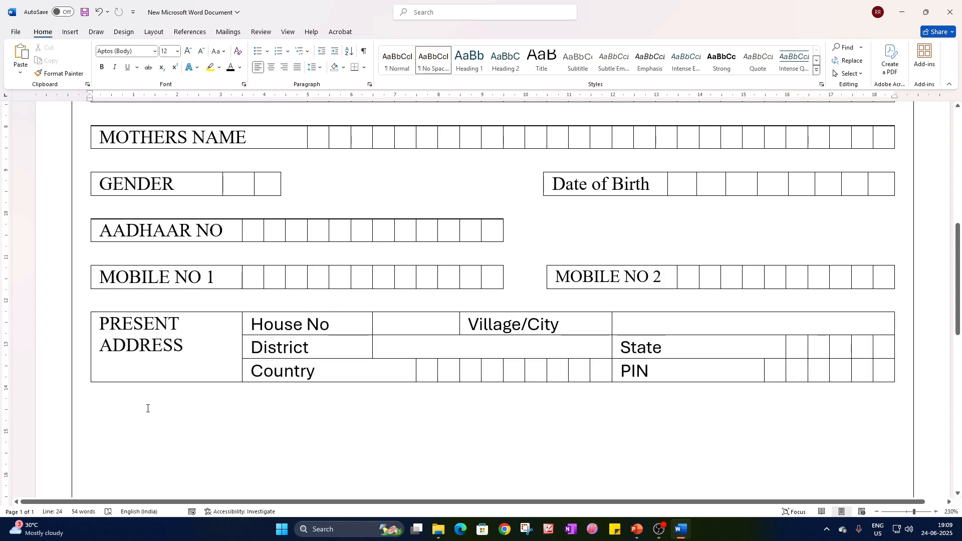
key("ctrl+v")
scroll(302, 441, "down", 5)
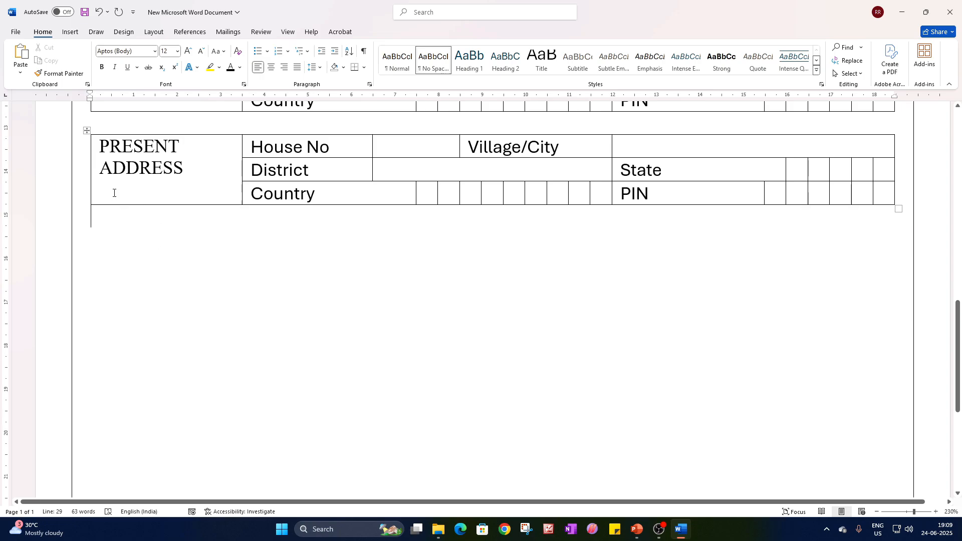
Replace PRESENT with PERMANENT in the copied table's label so it reads PERMANENT ADDRESS.
scroll(145, 199, "up", 1)
double_click(146, 199)
type("PER")
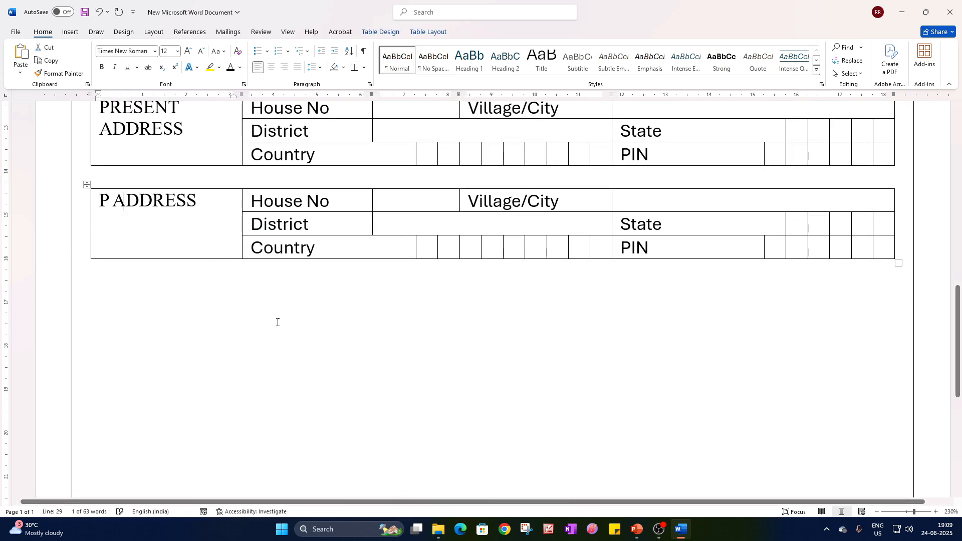
type("MAN")
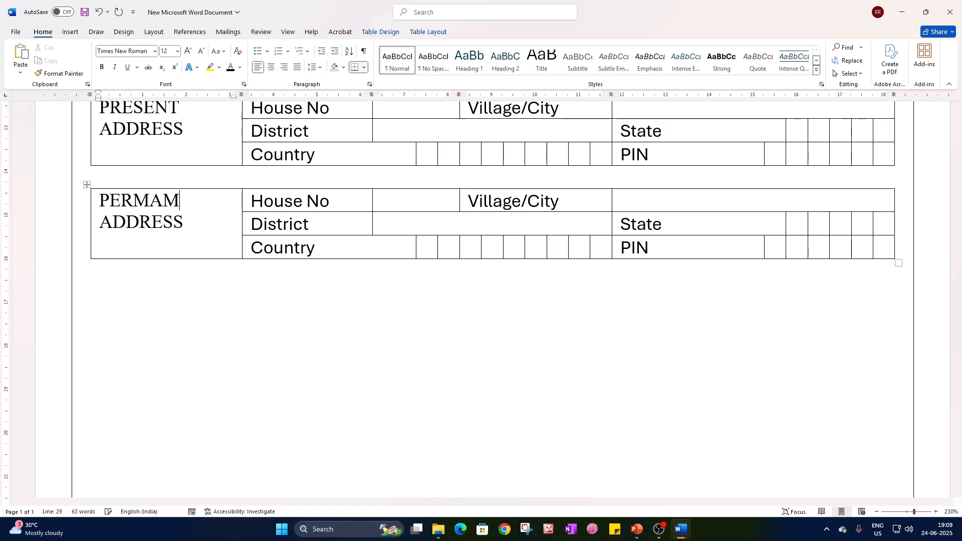
key("BackSpace")
type("NET")
left_click(200, 201)
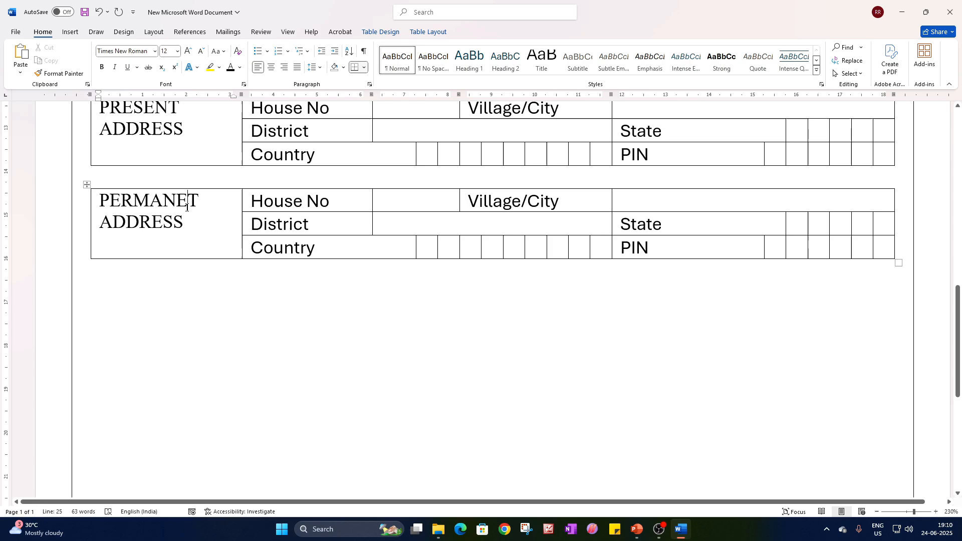
type("N")
Widen the PRESENT ADDRESS label cell to about 4 cm by moving its border with the House No, District and Country cells.
scroll(314, 261, "up", 3)
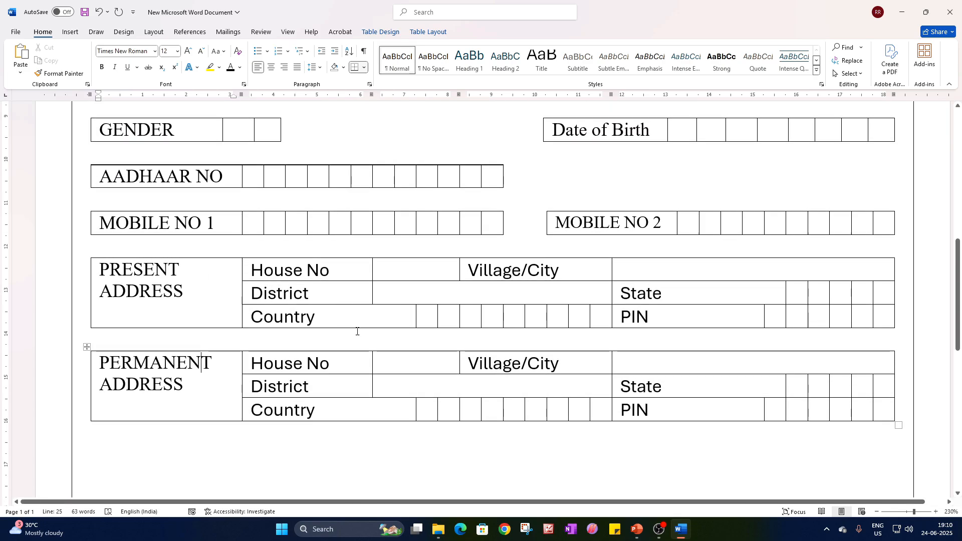
left_click_drag(241, 288, 269, 298)
scroll(504, 377, "down", 3)
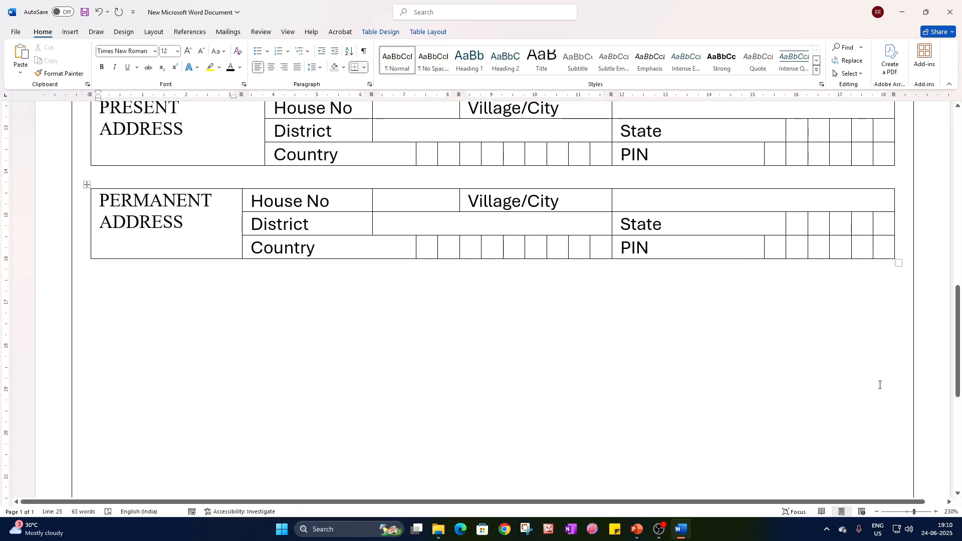
scroll(217, 241, "up", 1)
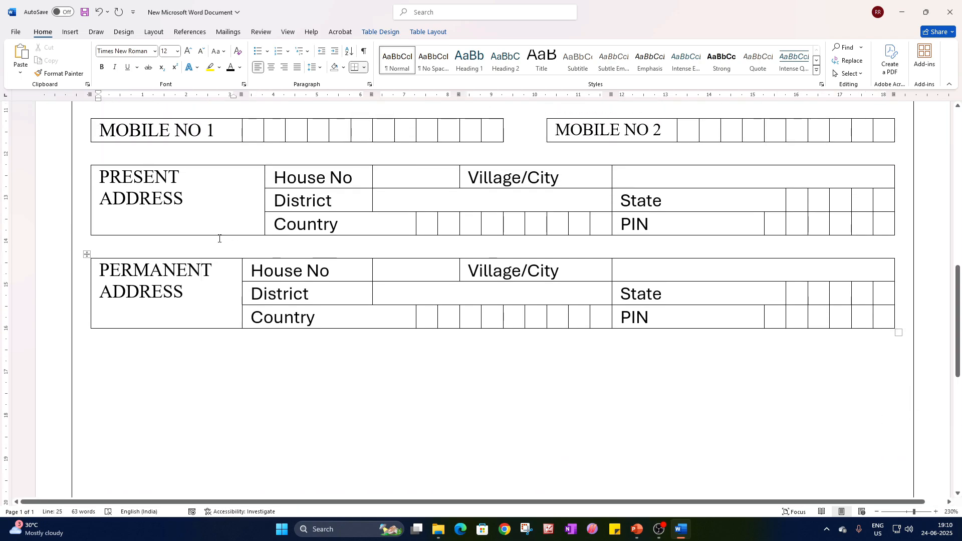
Align the PRESENT ADDRESS and PERMANENT ADDRESS labels center left so they are vertically centered in their cells.
left_click_drag(187, 300, 99, 270)
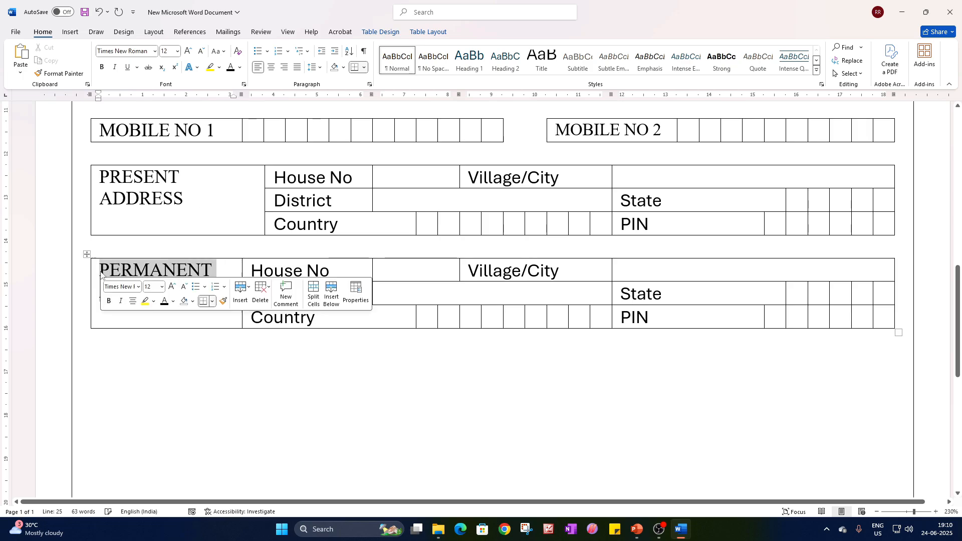
left_click_drag(189, 223, 103, 176)
left_click(429, 32)
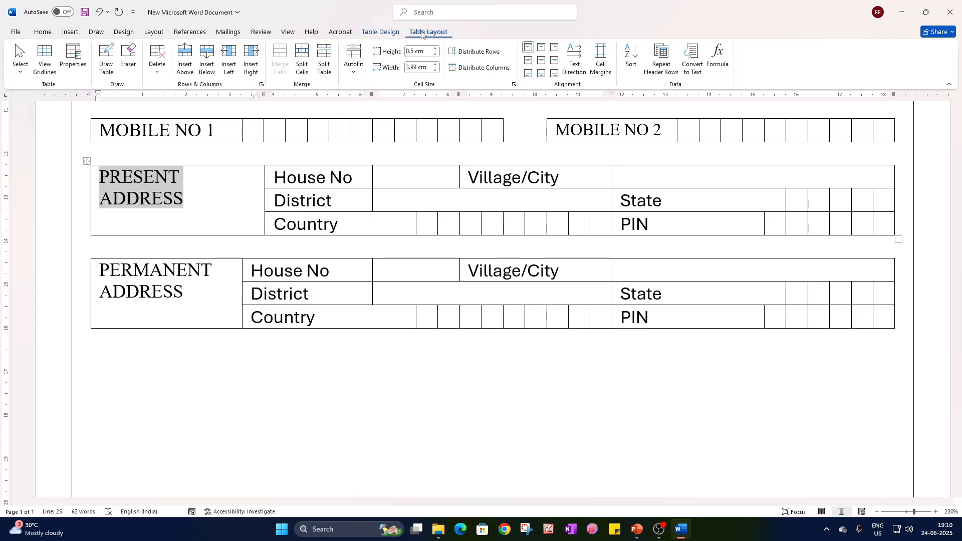
left_click(530, 63)
left_click_drag(183, 296, 99, 270)
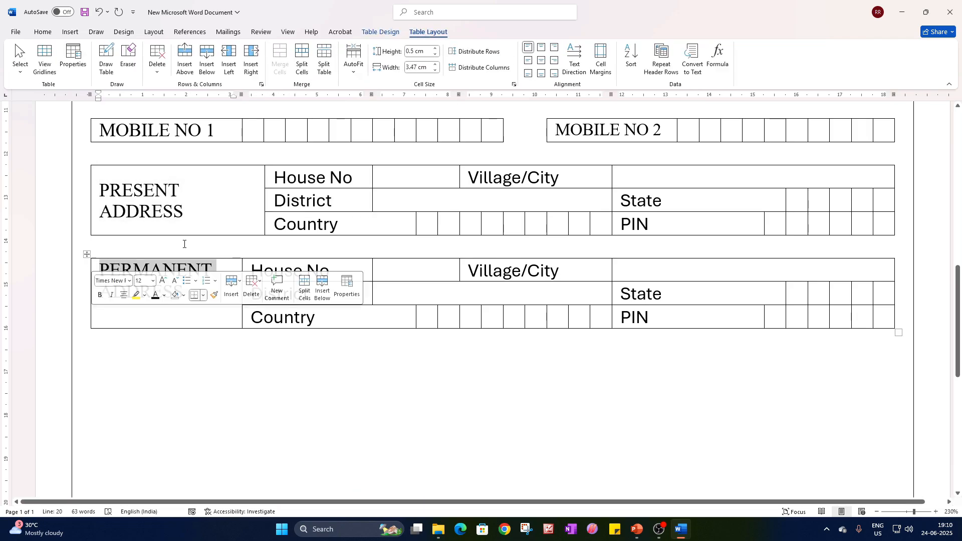
left_click(531, 63)
left_click(456, 397)
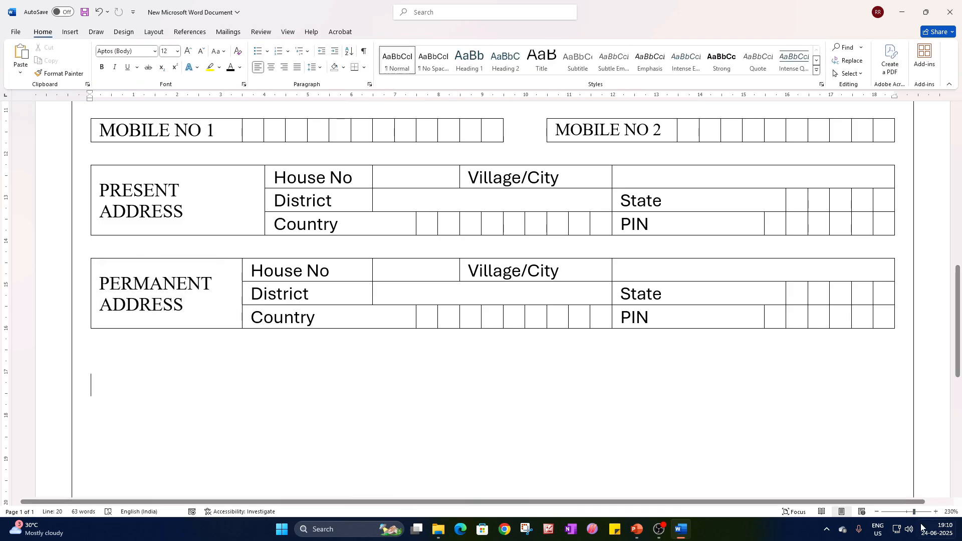
Start a declaration a few lines below the permanent address table with the text "I hereby declare that the".
left_click_drag(915, 512, 905, 513)
scroll(908, 514, "up", 5)
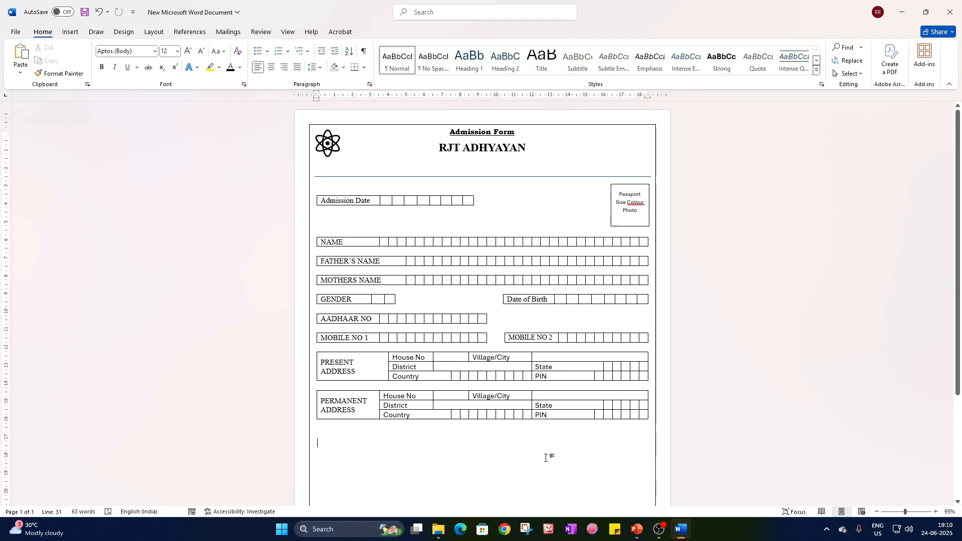
key("Return")
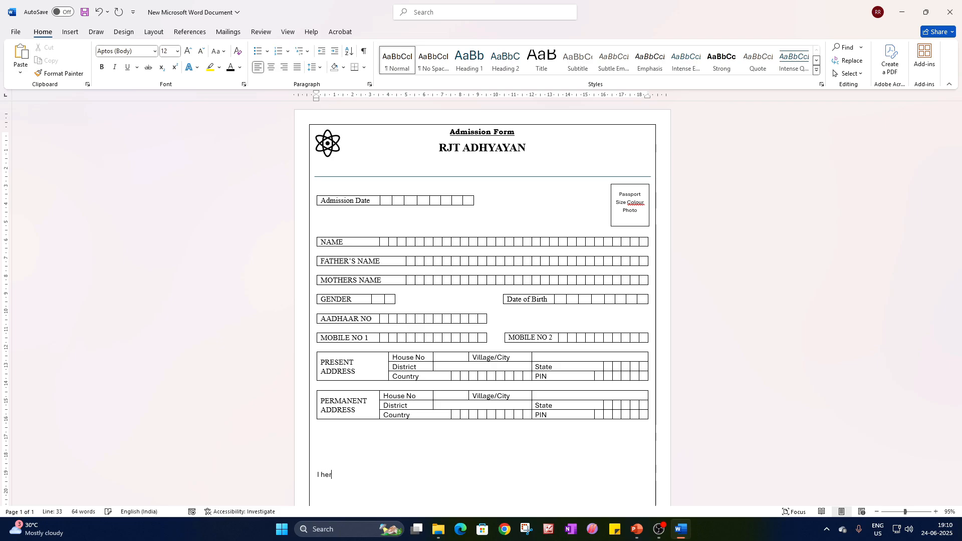
type("e")
scroll(316, 367, "up", 12, "ctrl")
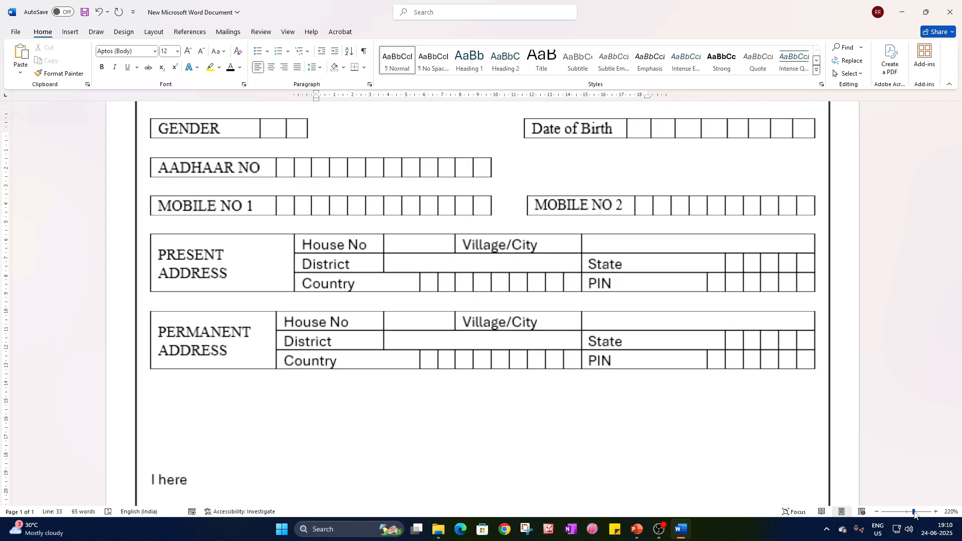
scroll(333, 365, "up", 2)
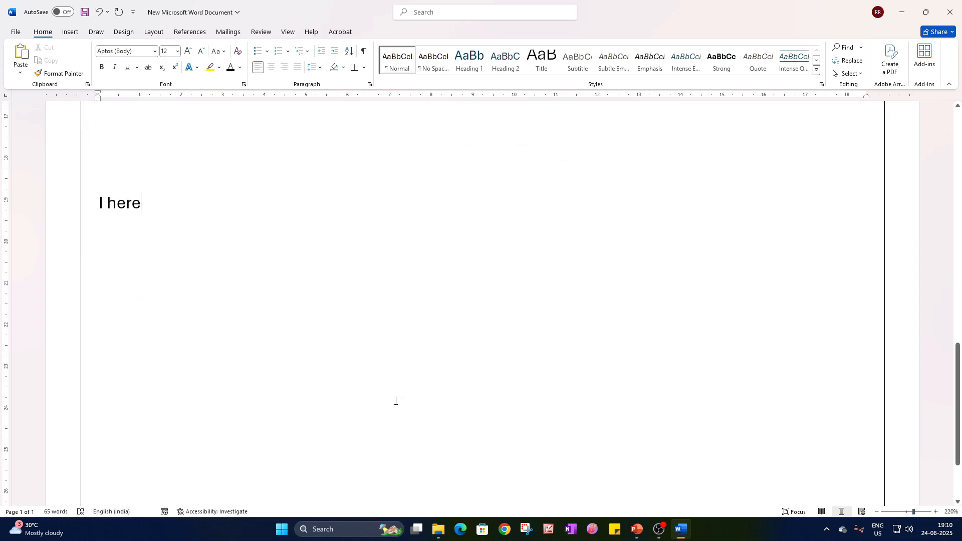
type("by de")
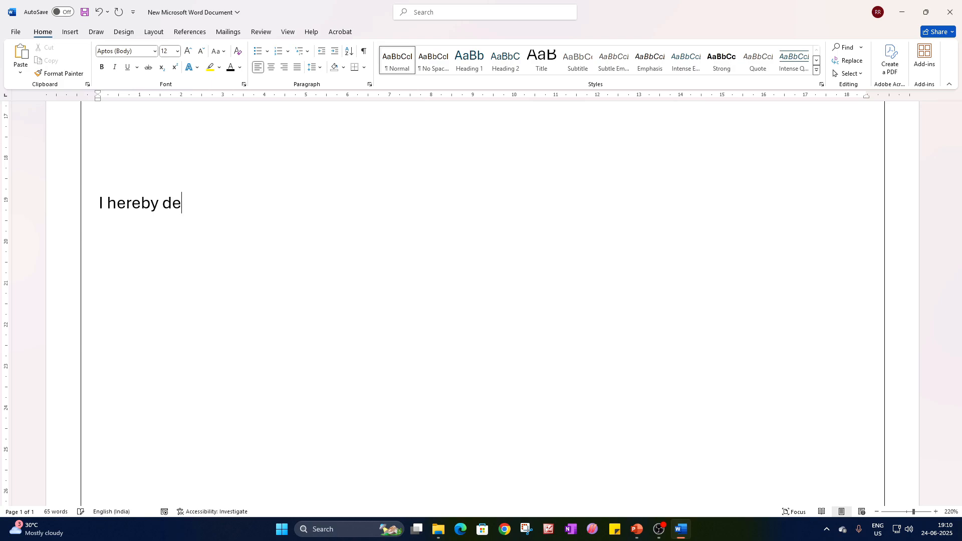
type("clare that ")
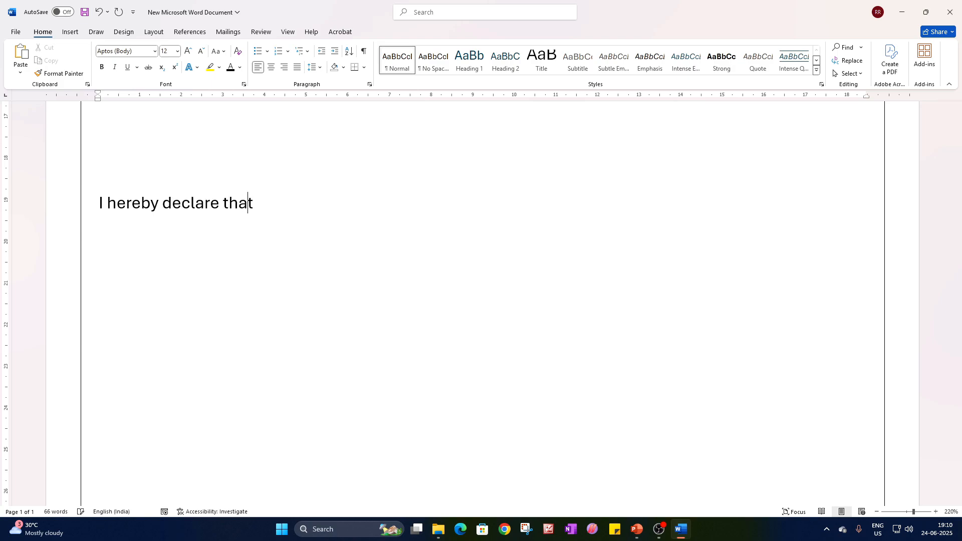
type("the")
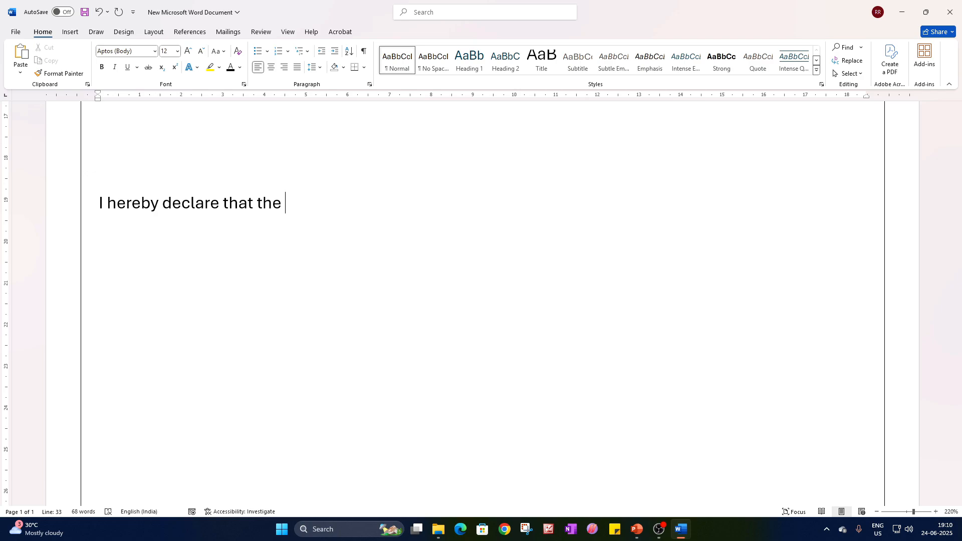
Complete the declaration with "entries made by me in the Application Form are complete and true to the best of my knowledge.".
type("entries mad")
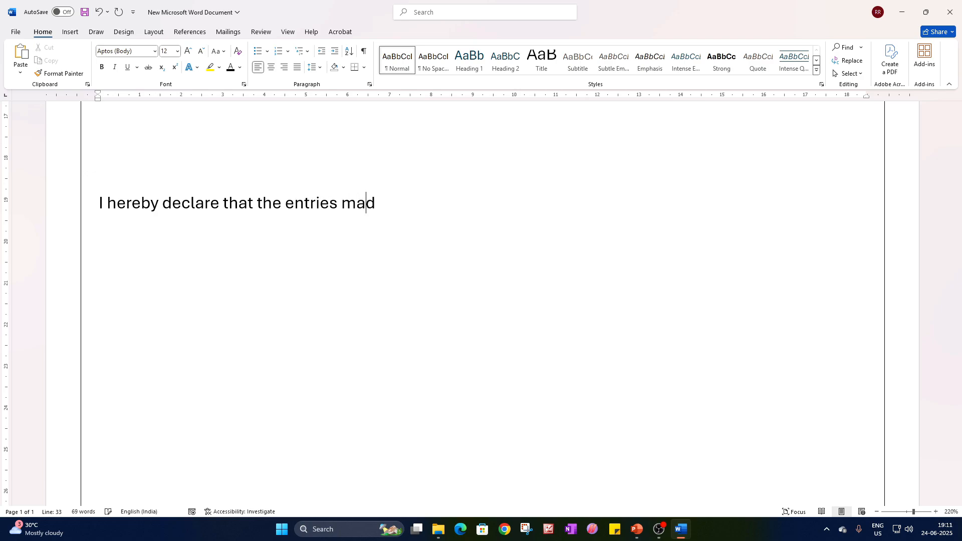
type("e by me in the Ap")
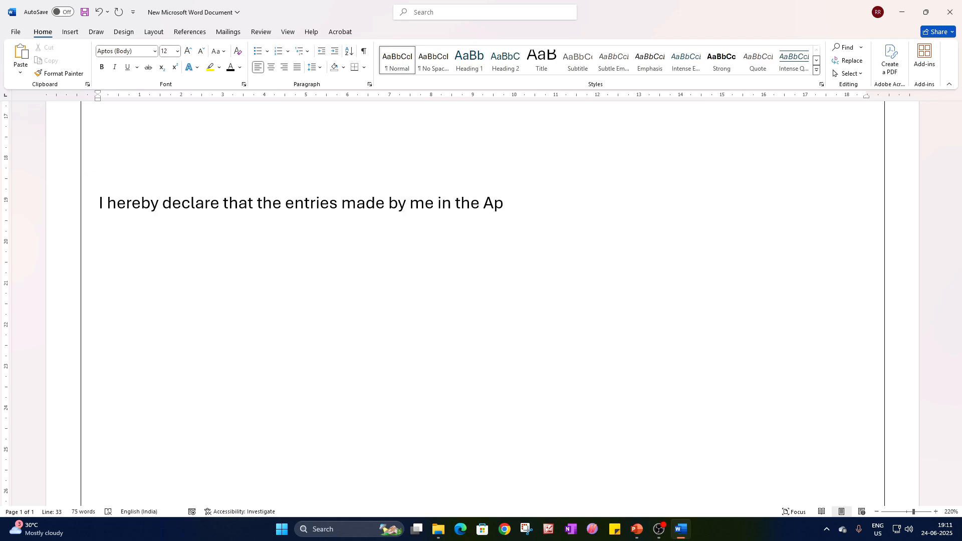
type("plication Form,")
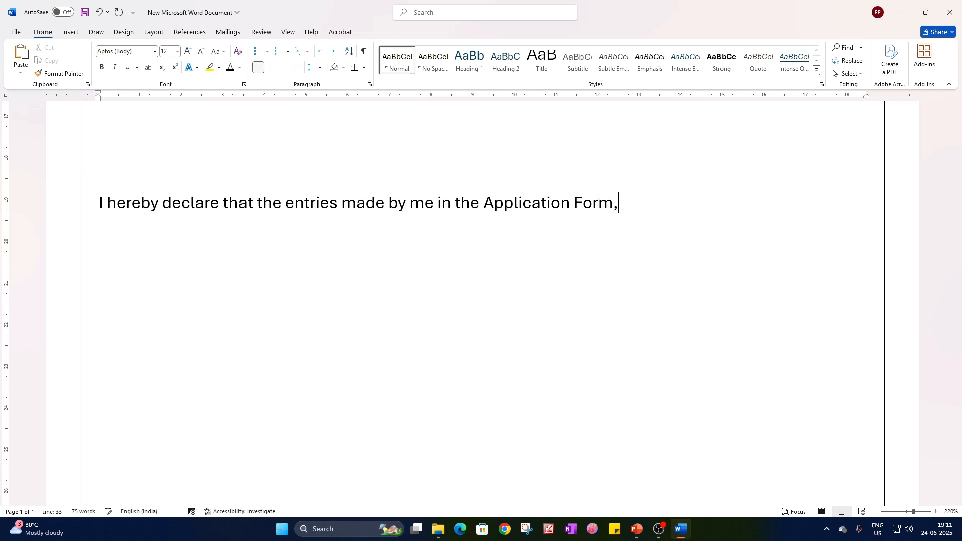
key("BackSpace")
type("are comple")
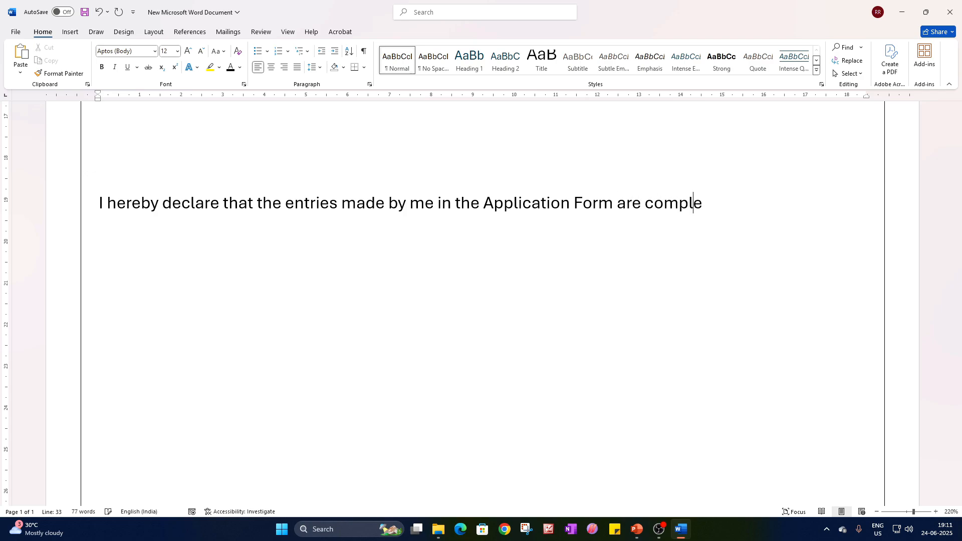
type("te and true")
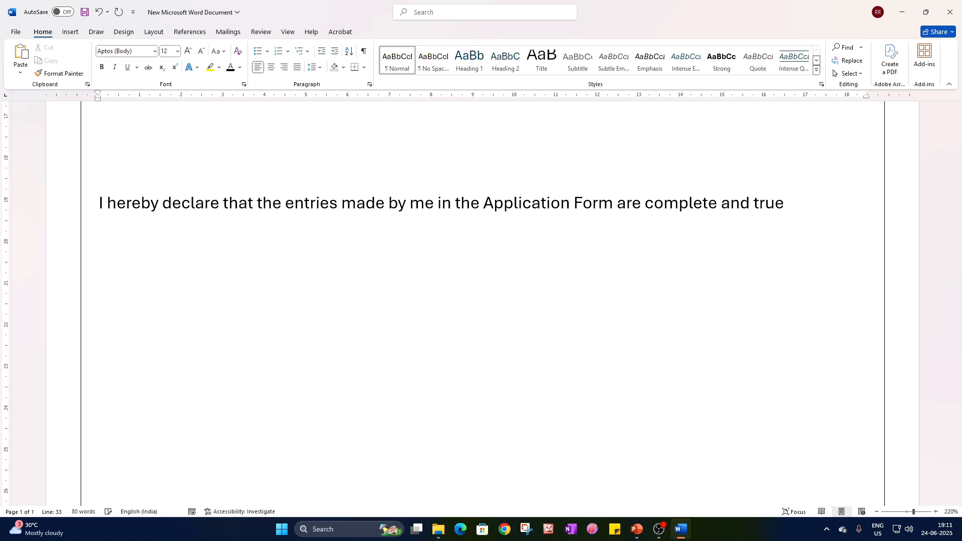
type(" to the best ")
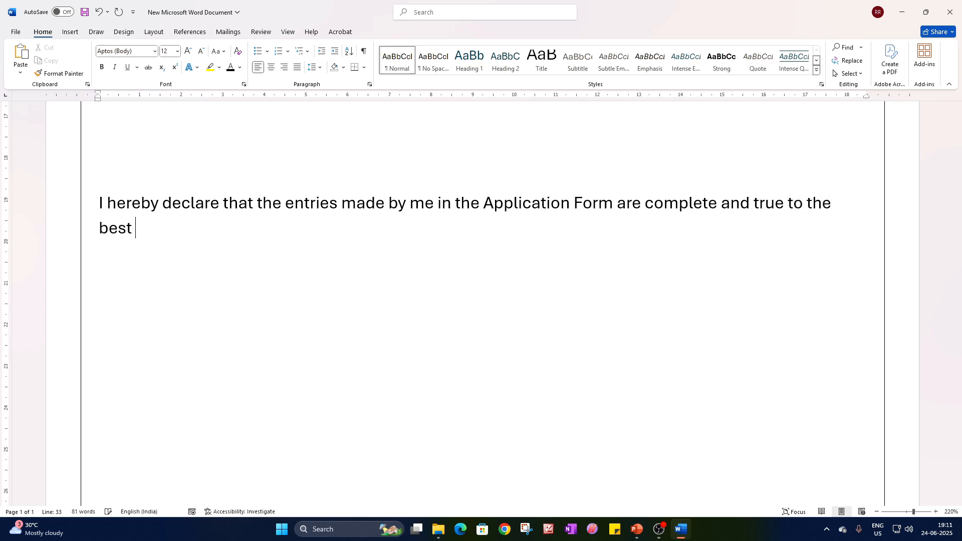
type("of my kno")
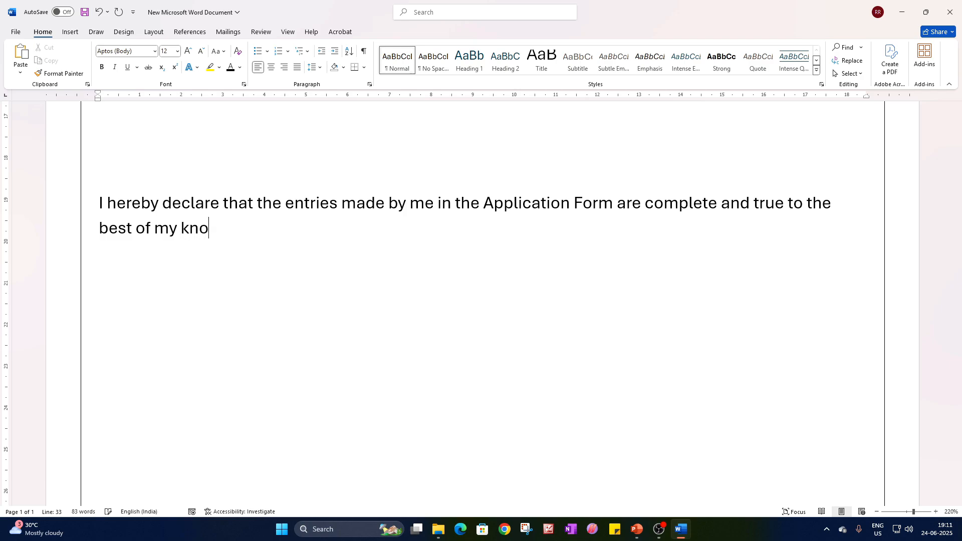
type("wledge")
key("Return")
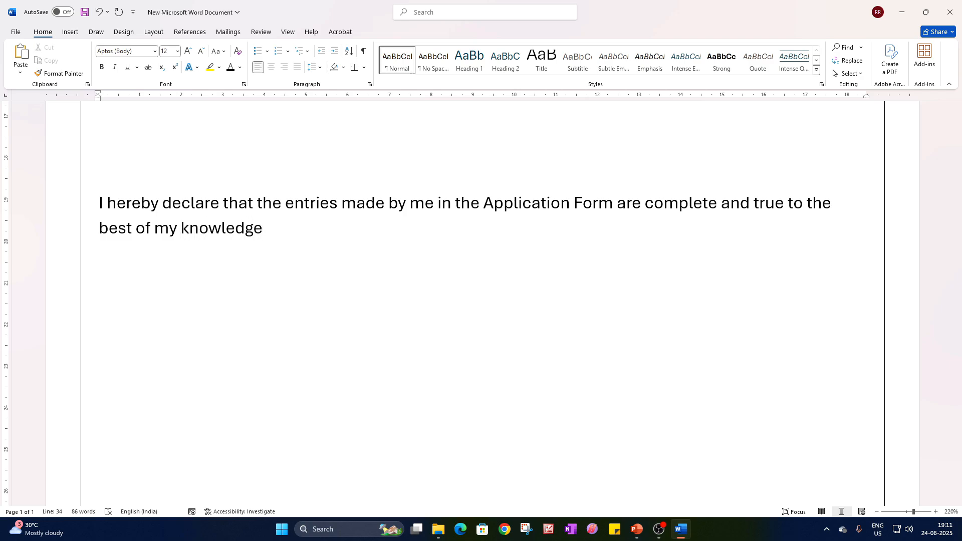
type(".")
Copy the Admission Form heading text box to the page's lower left corner, inside the border, and left-align its text.
scroll(515, 371, "up", 3)
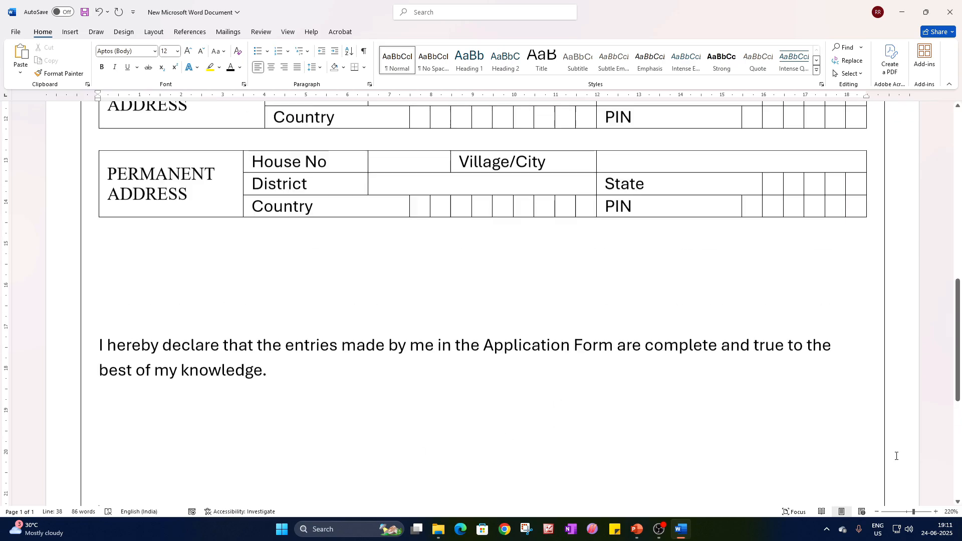
left_click(909, 514)
scroll(533, 328, "up", 5)
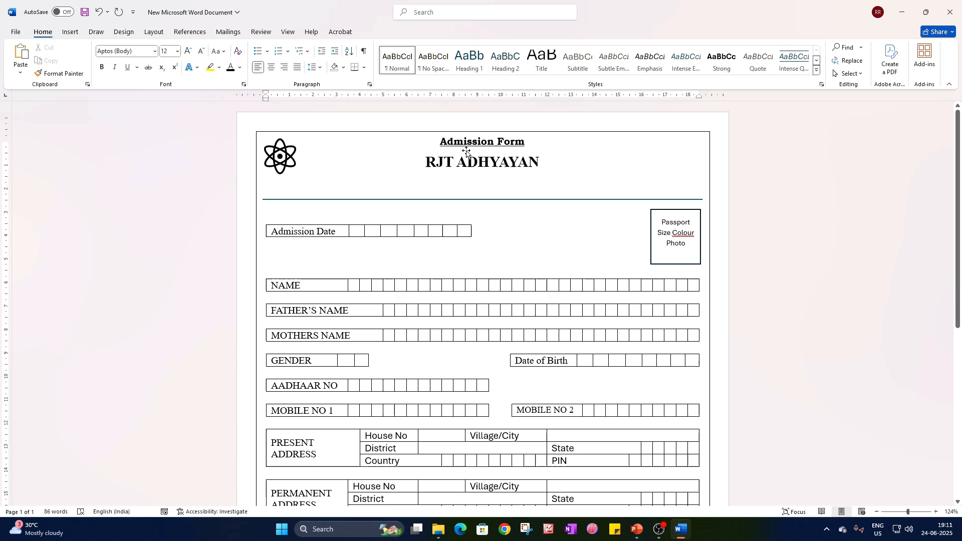
left_click(467, 151)
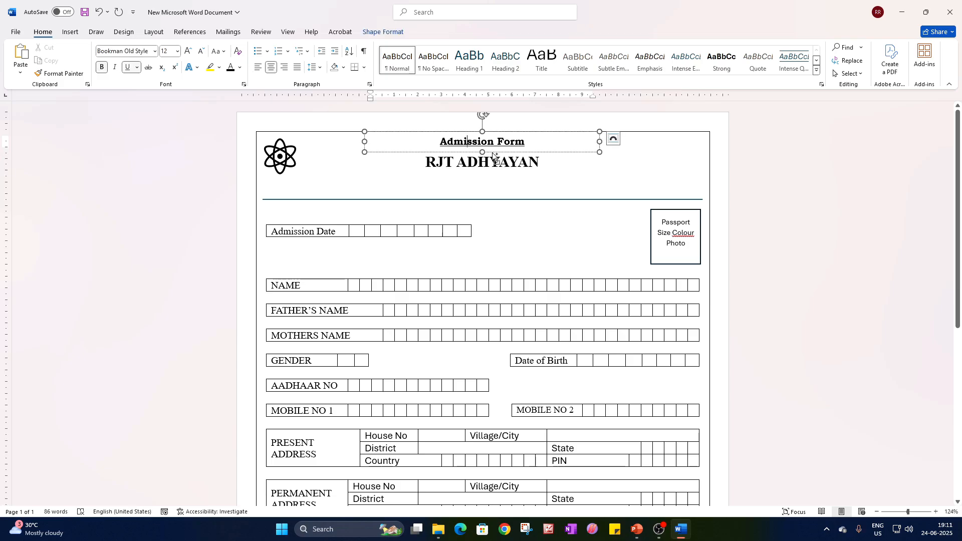
left_click_drag(494, 157, 468, 469)
scroll(485, 251, "down", 5)
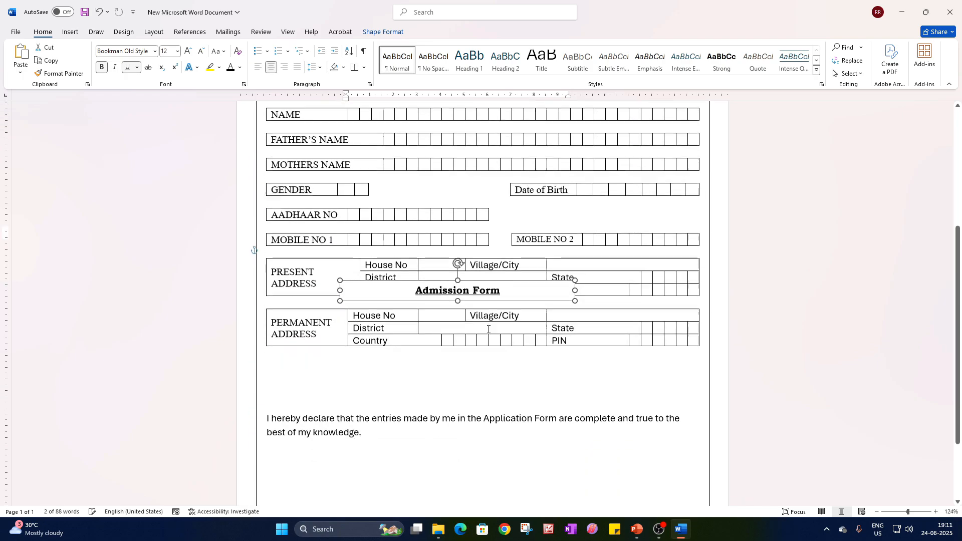
left_click_drag(486, 248, 422, 499)
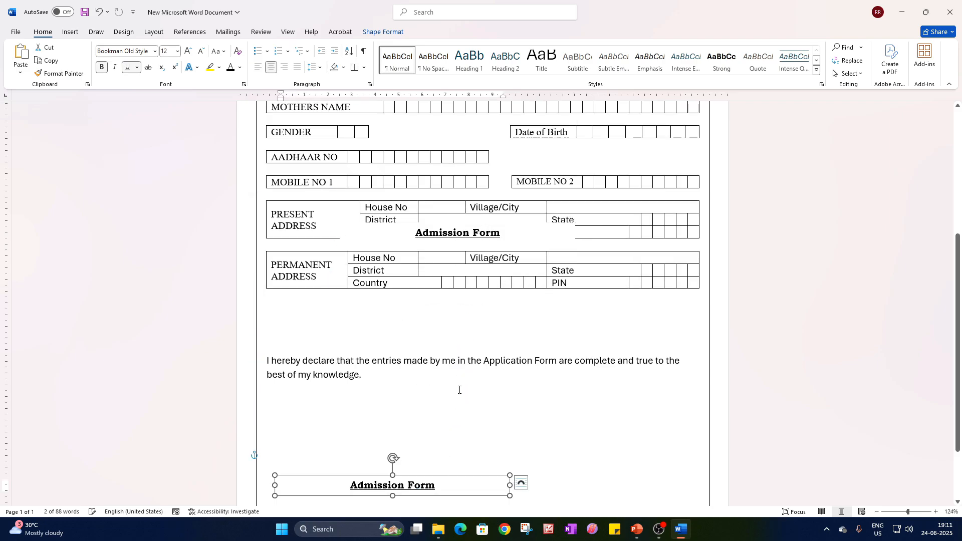
scroll(441, 416, "down", 2)
left_click_drag(443, 412, 426, 466)
left_click(257, 67)
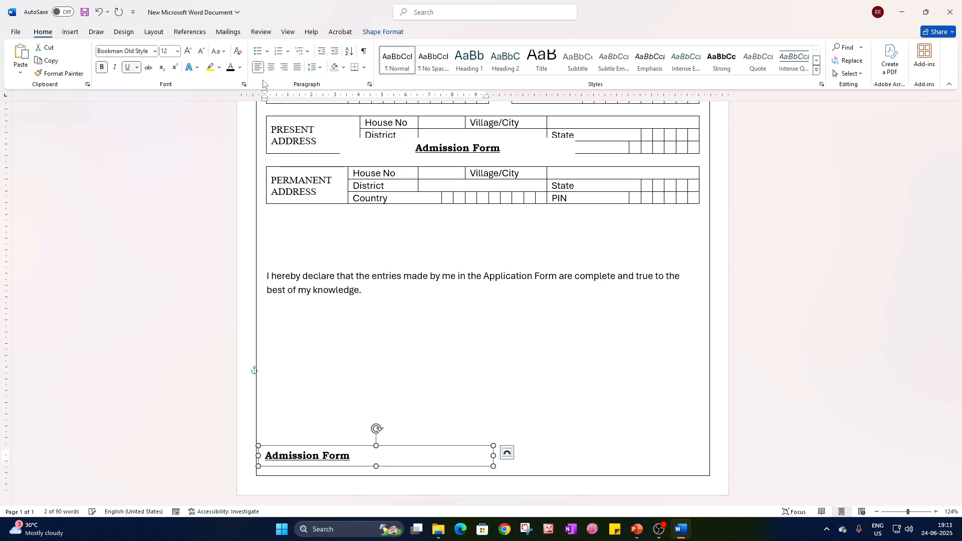
Replace the text in the copied box at the page's lower left corner with "Applicant's Signature".
left_click(309, 458)
triple_click(308, 457)
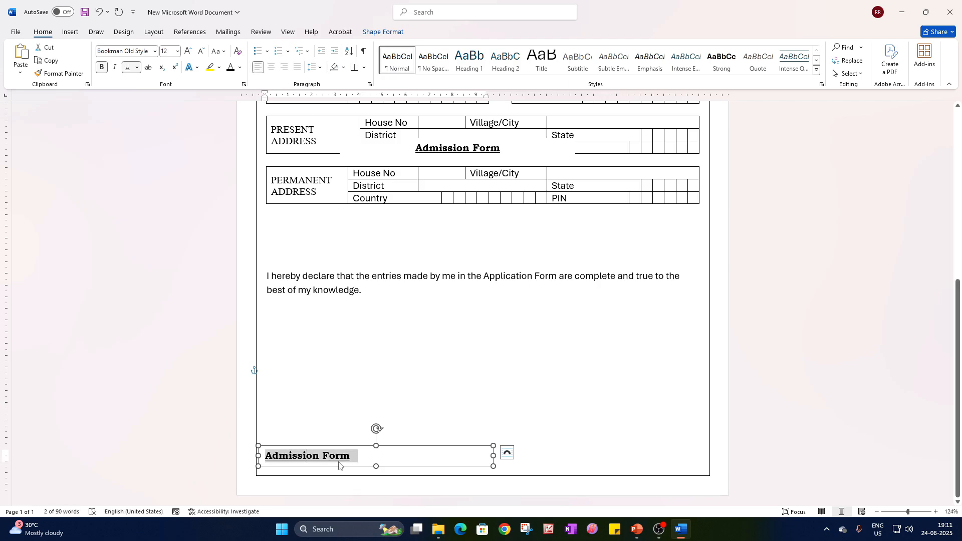
type("Applica")
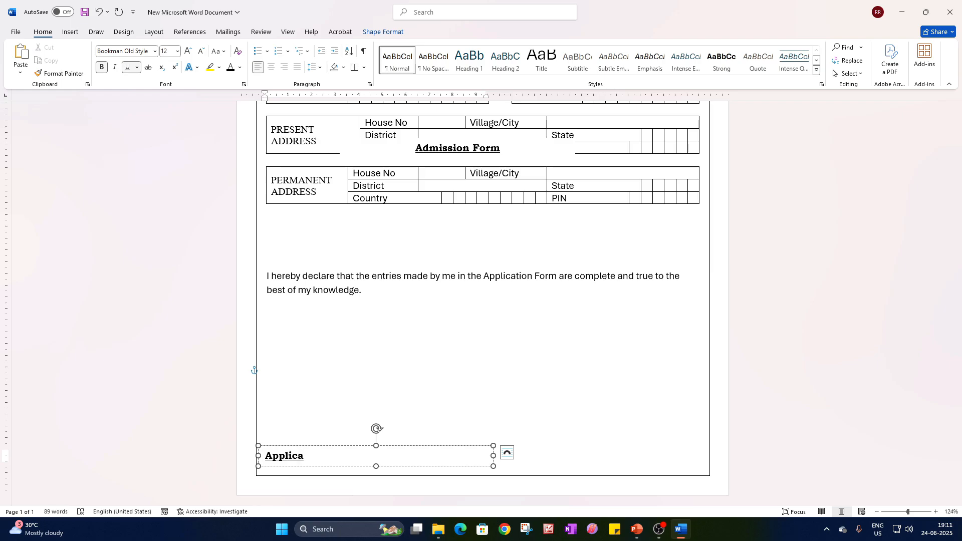
type("nt's Signatue")
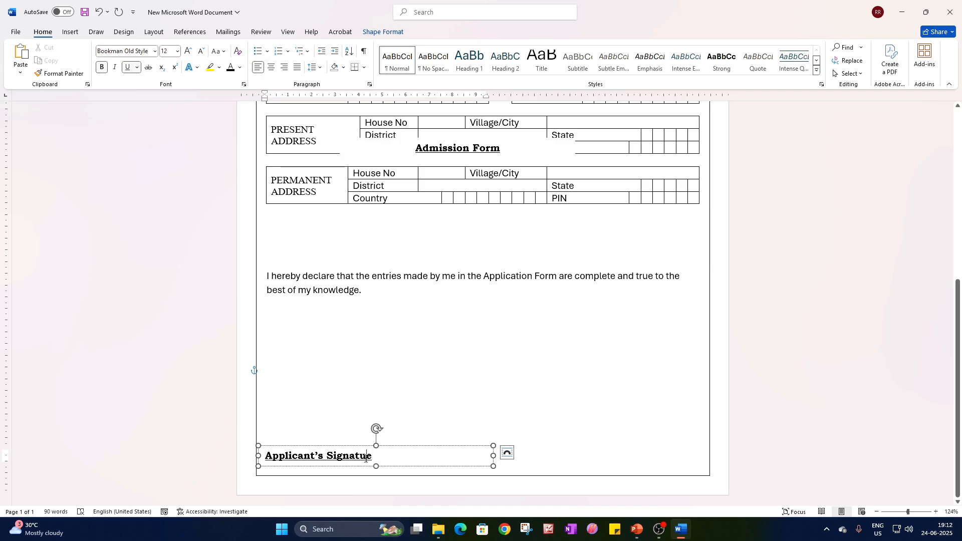
type("r")
Remove the underline and bold formatting from the Applicant's Signature text.
triple_click(278, 458)
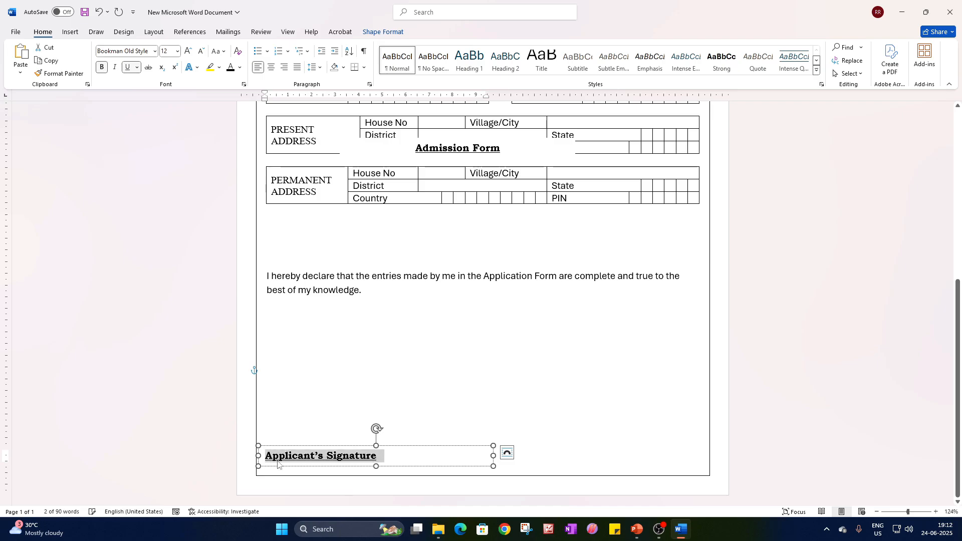
key("ctrl+u")
key("ctrl+b")
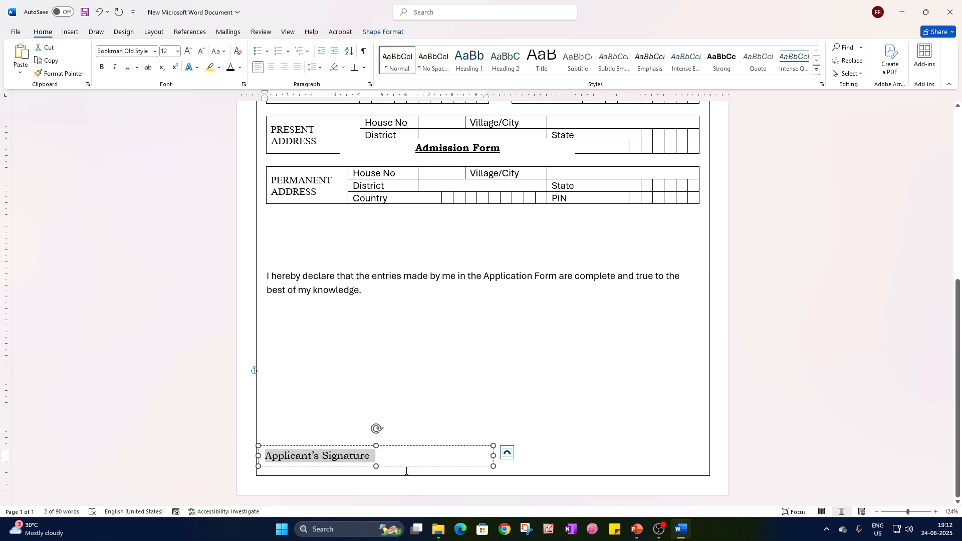
left_click(425, 468)
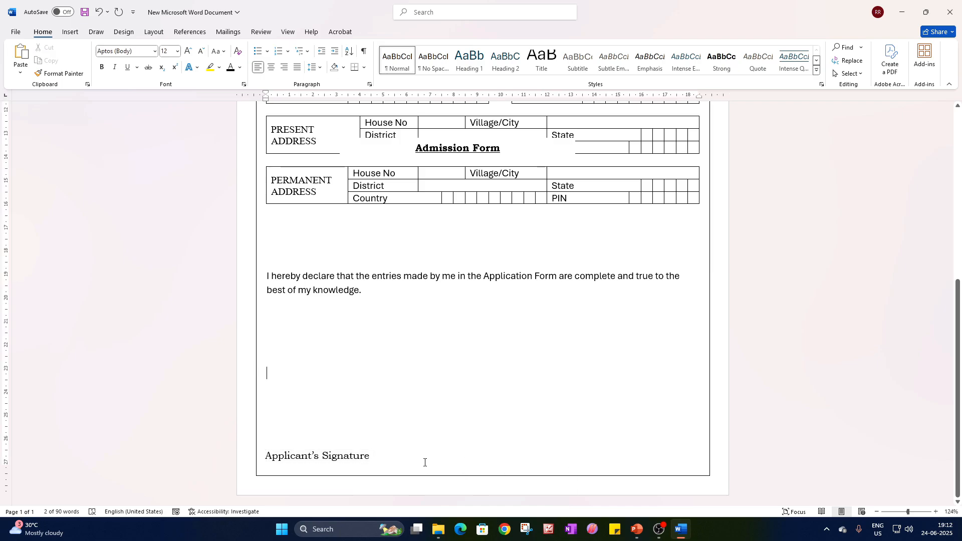
Copy the Applicant's Signature text box to the page's lower right corner and narrow it to fit inside the page border.
left_click(379, 459)
left_click(403, 466)
left_click_drag(404, 464, 627, 458, "ctrl")
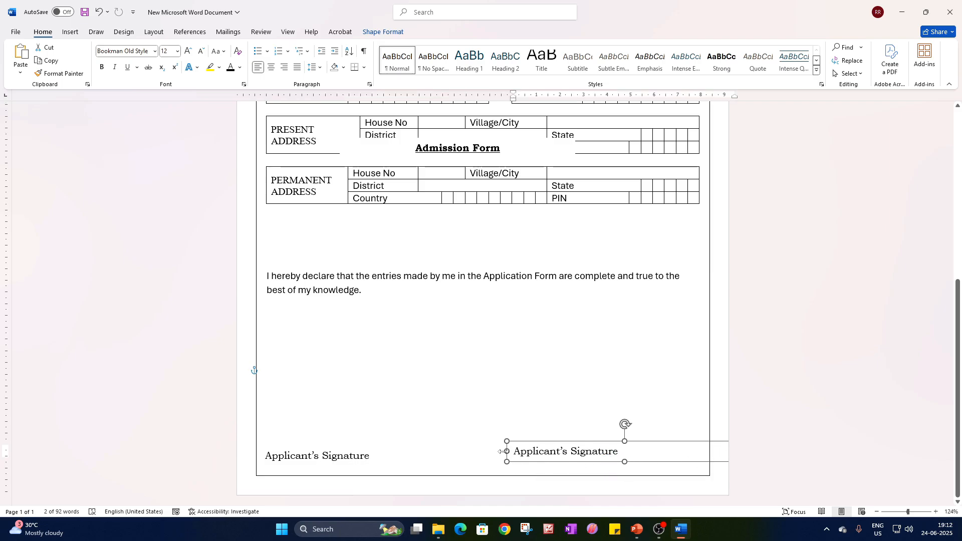
left_click_drag(503, 452, 625, 465)
left_click_drag(584, 463, 686, 453)
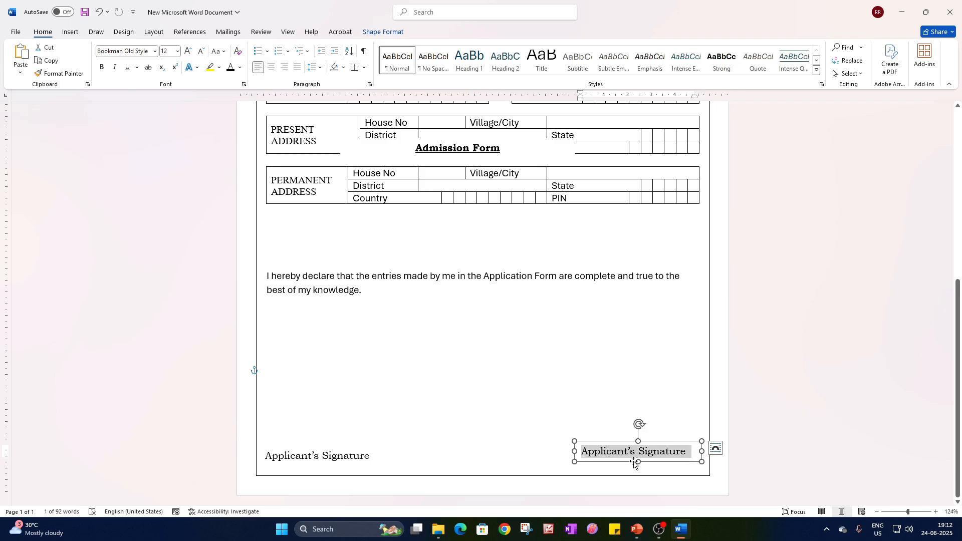
Replace the text of the lower right signature box with "Signature of HOI" and right-align it.
type("Signatu")
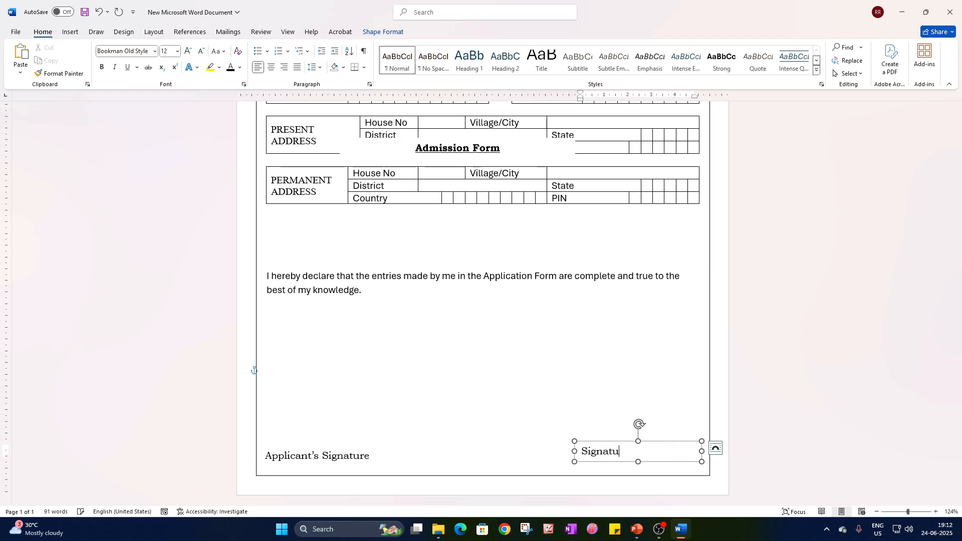
type("re of HOI")
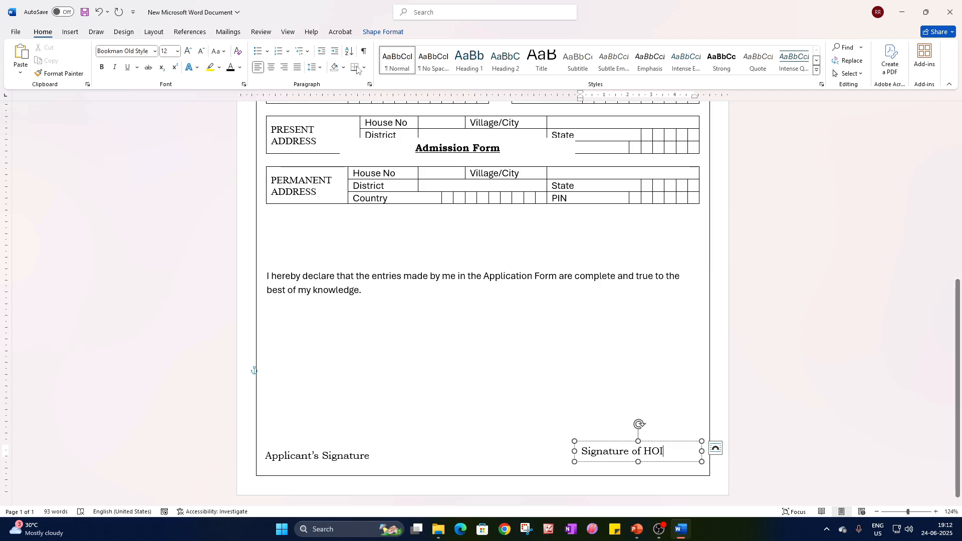
left_click(283, 67)
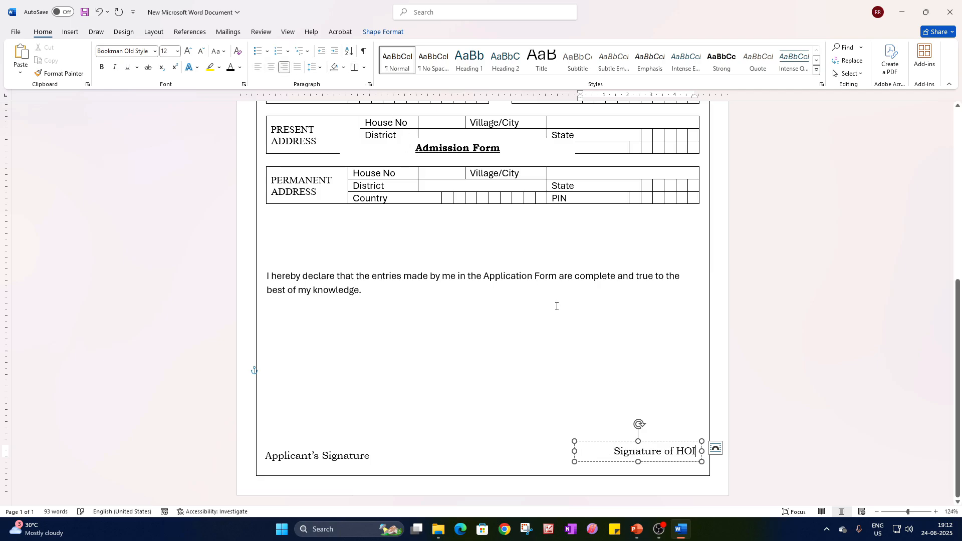
left_click(445, 425)
Move the stray Admission Form text box off the present address table and delete it.
left_click(904, 511)
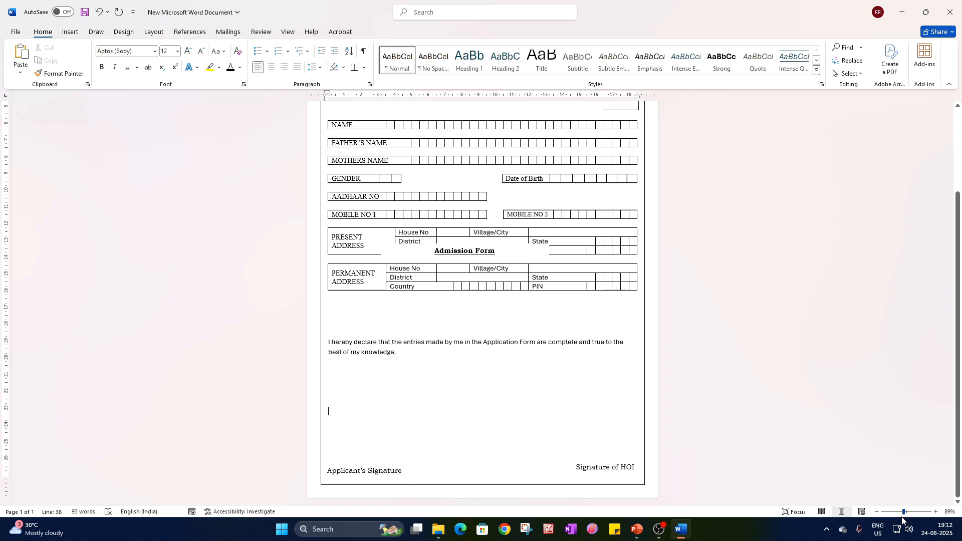
left_click(900, 512)
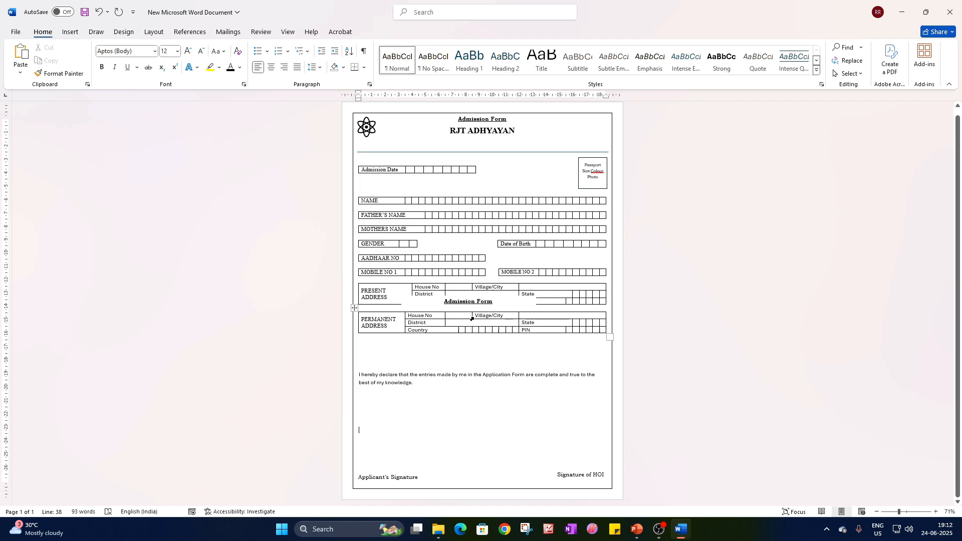
left_click(902, 512)
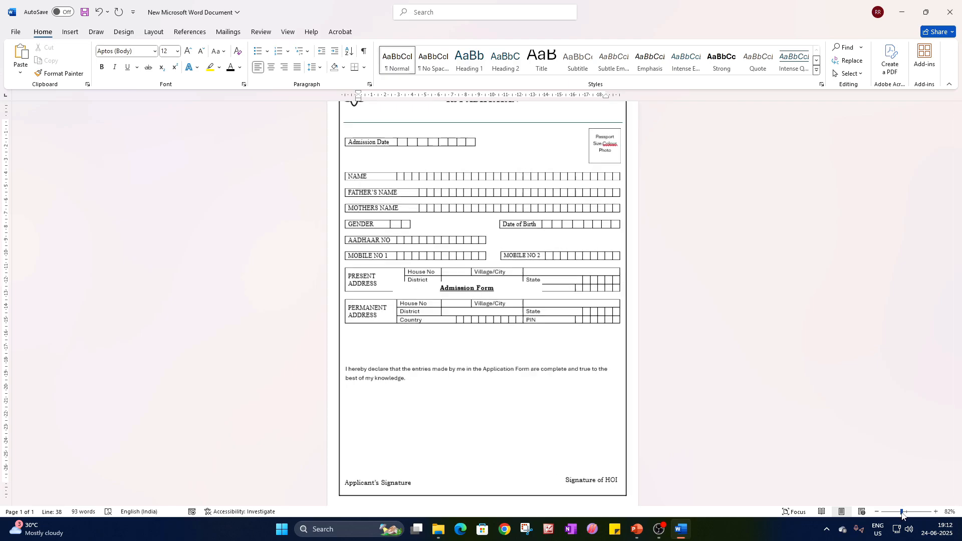
left_click(496, 282)
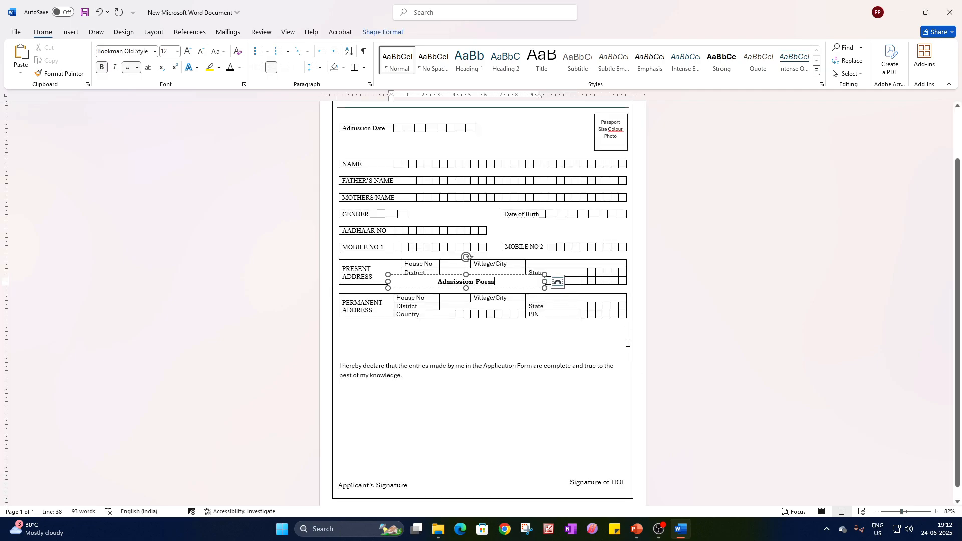
left_click_drag(507, 291, 528, 424)
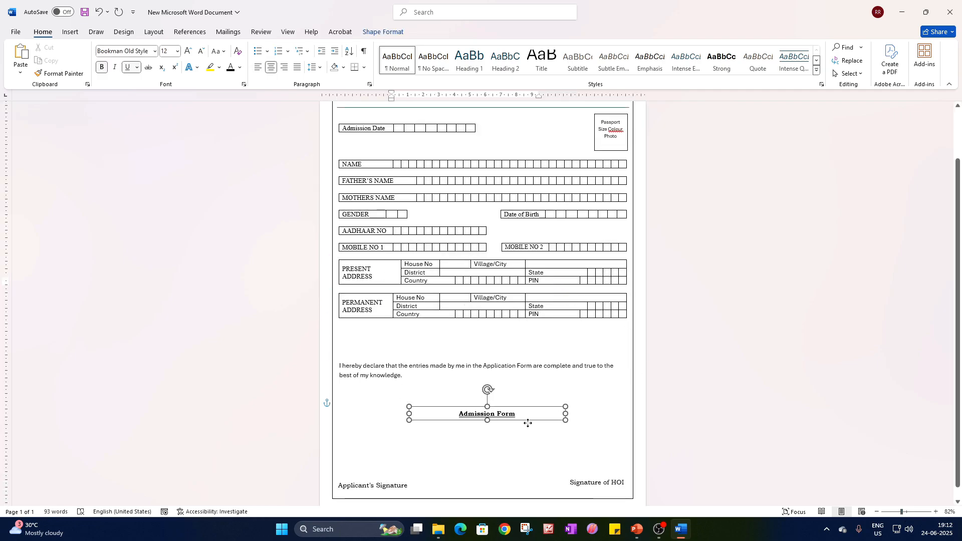
key("Delete")
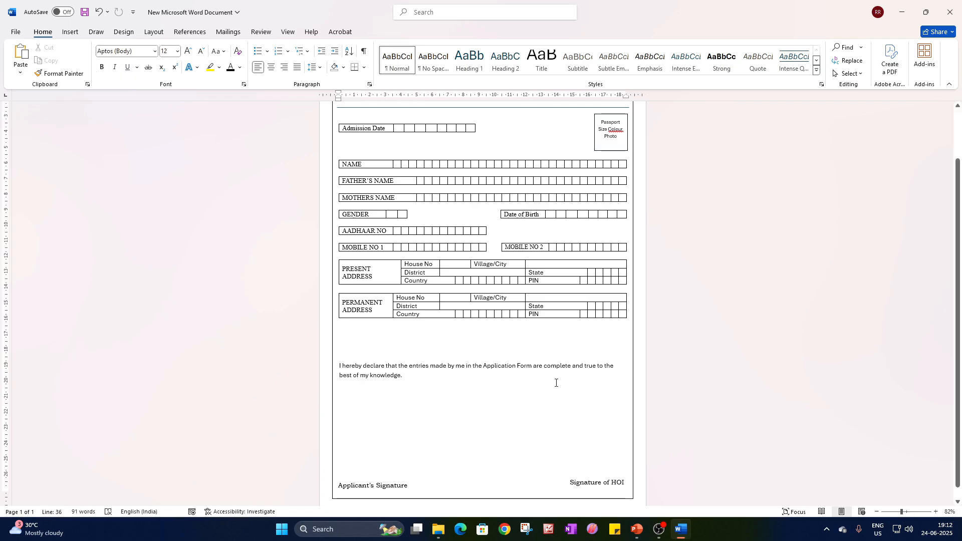
Check the finished admission form's layout in the print preview and return to the document.
key("ctrl+p")
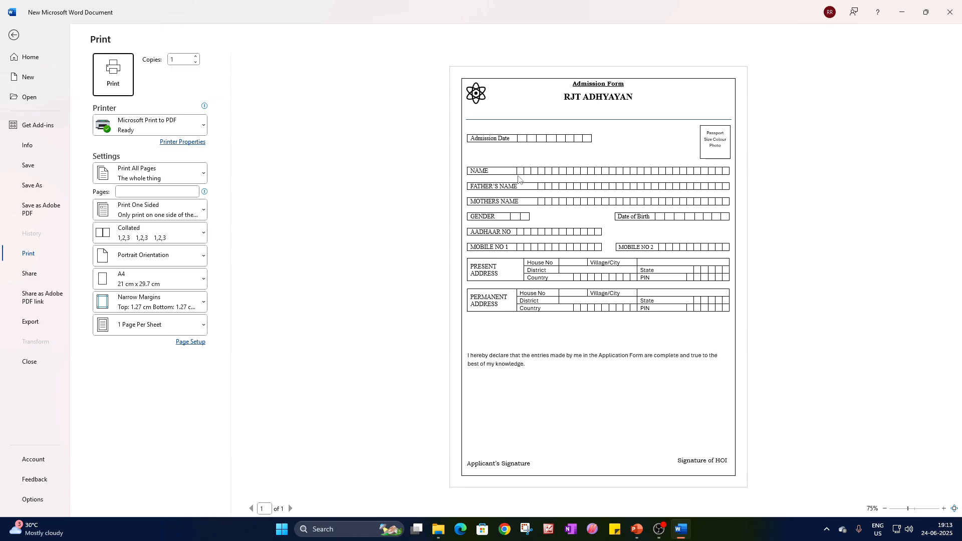
left_click(14, 35)
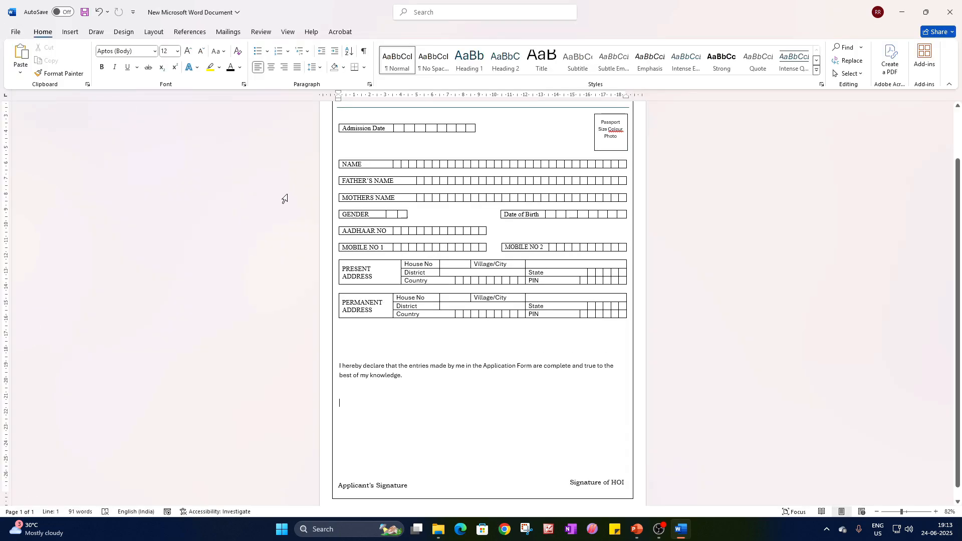
scroll(466, 270, "up", 2)
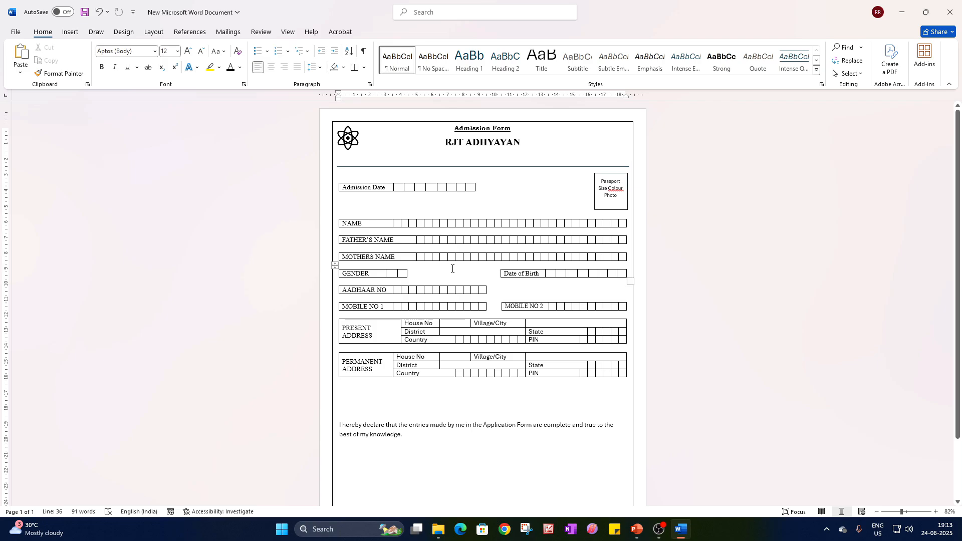
left_click(660, 530)
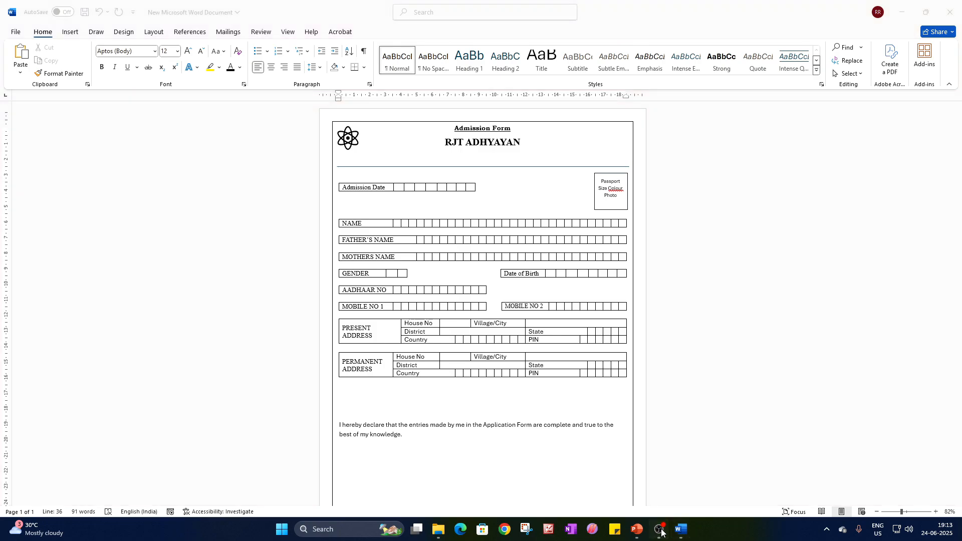